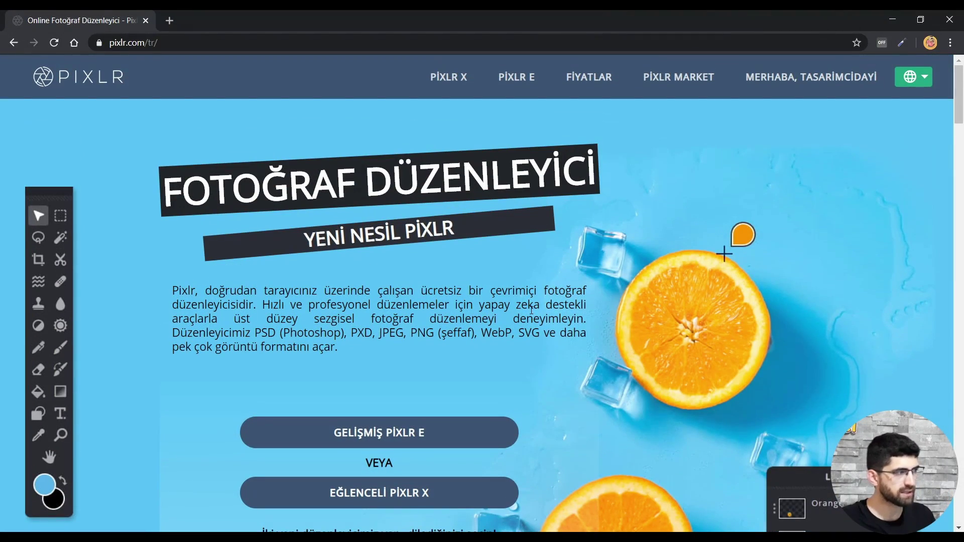
Step: Open the Pixlr X editor from the Pixlr landing page after reading its description
drag(265, 291, 457, 292)
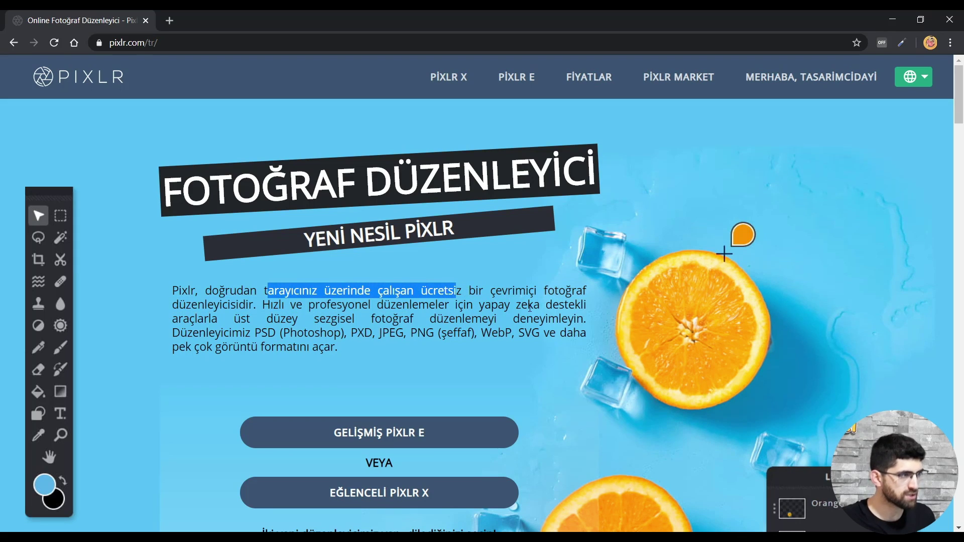
click(486, 295)
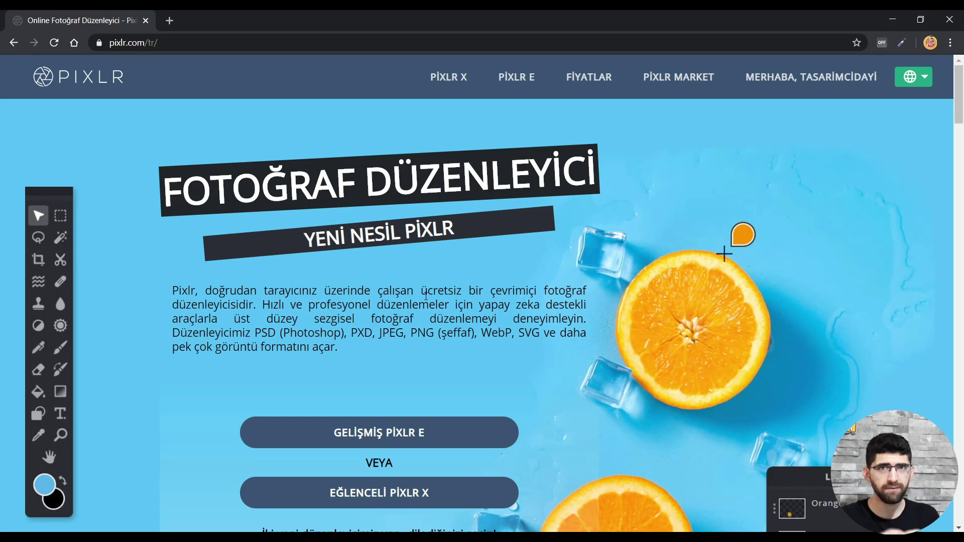
drag(260, 333, 324, 333)
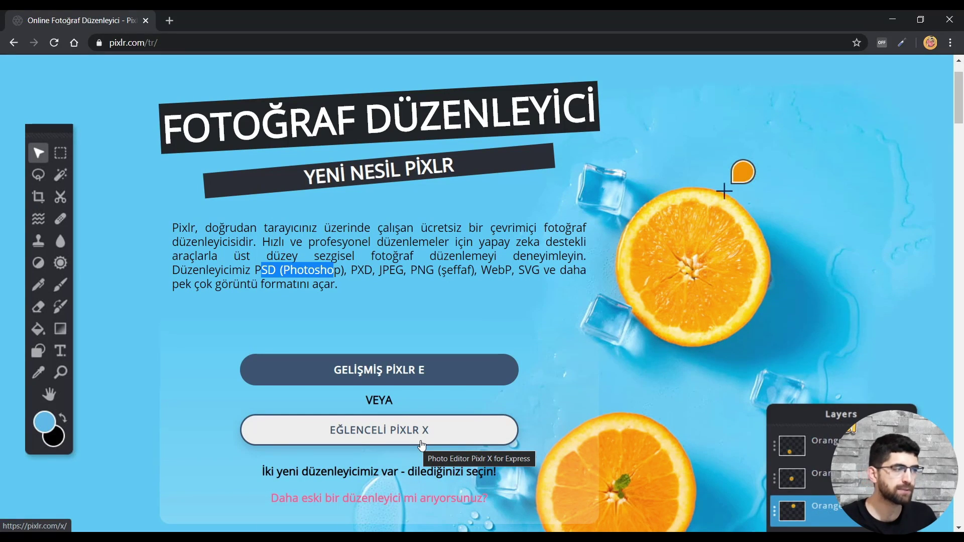
Step: Launch Pixlr X to reach its start page with new-image presets
click(422, 446)
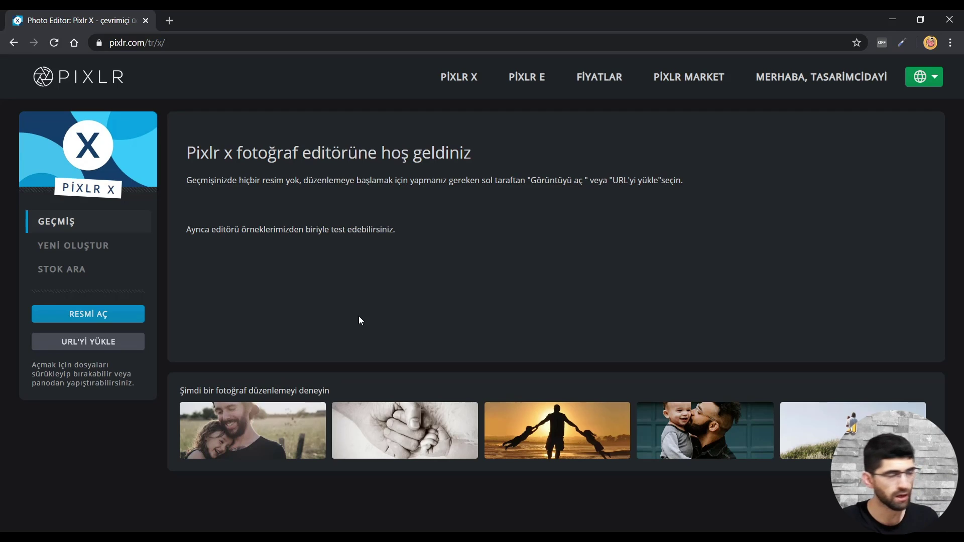
click(90, 246)
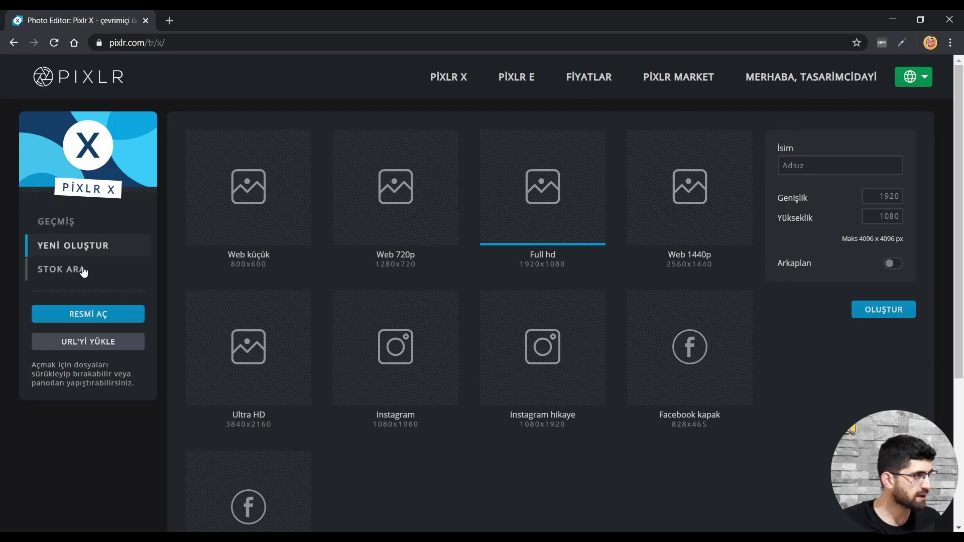
Step: Search stock photos for nature, open Black sand beaches, then close the editor
click(83, 272)
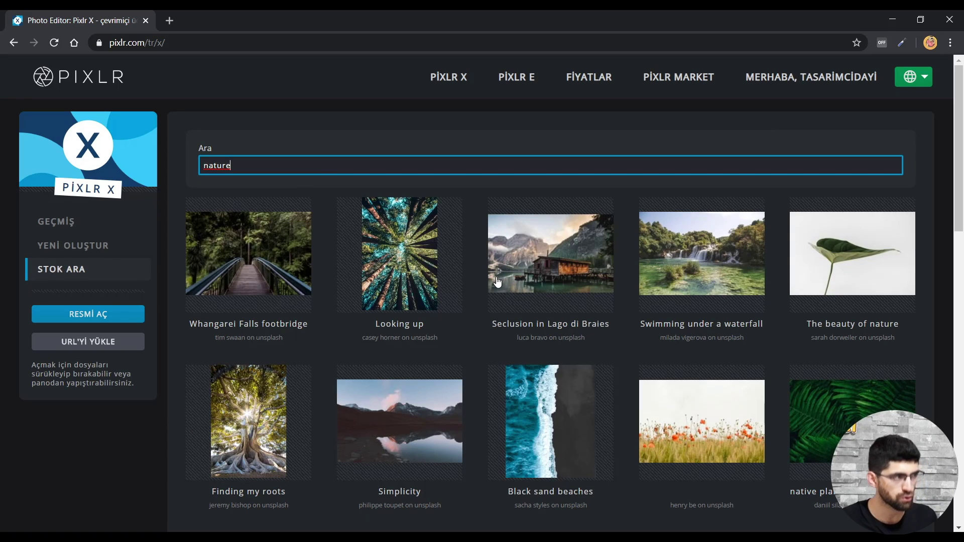
text(nature)
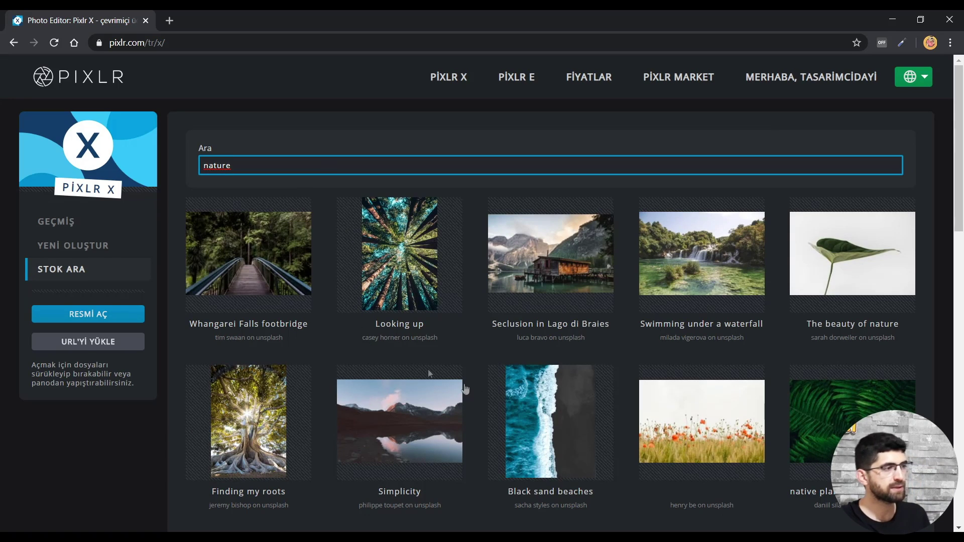
click(577, 401)
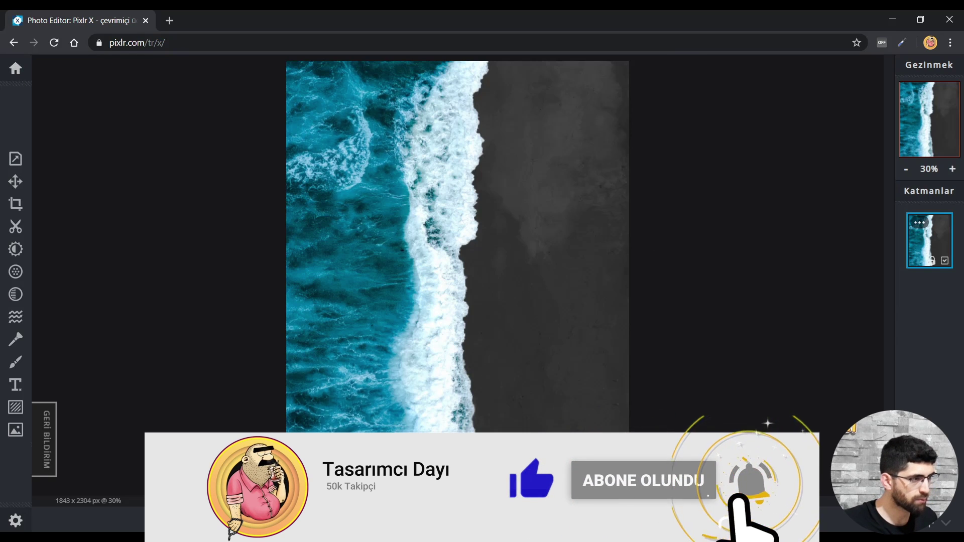
click(16, 69)
Step: Browse the new-image presets, then reopen the beach photo from history
click(63, 249)
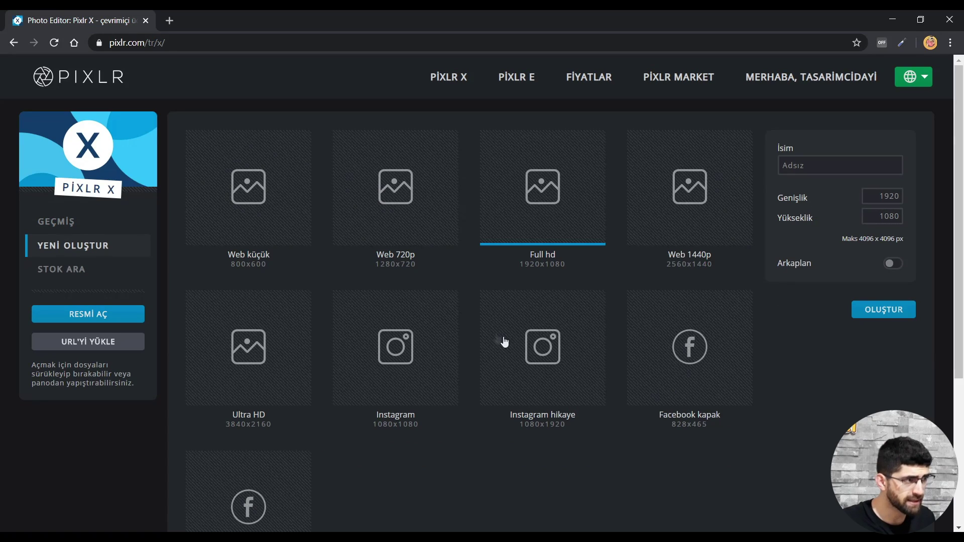
click(896, 270)
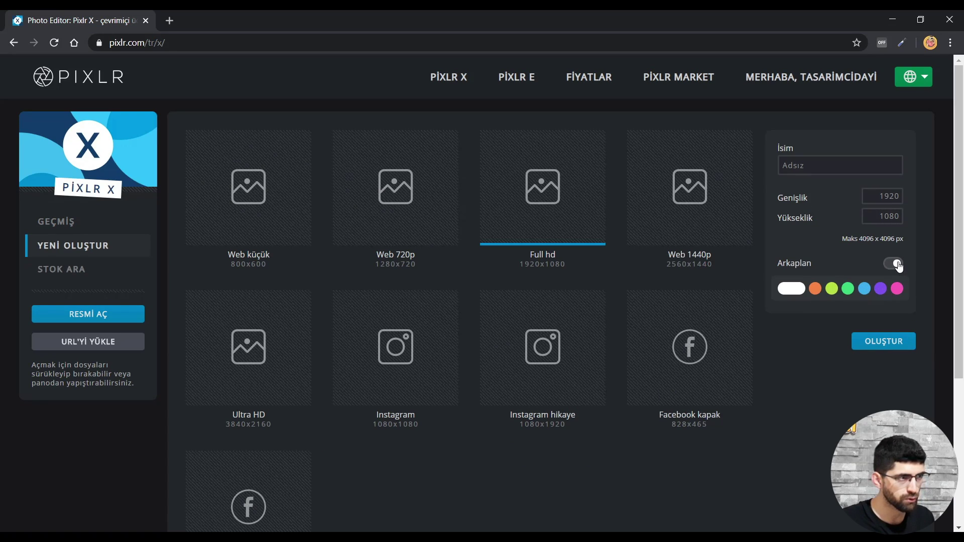
click(897, 268)
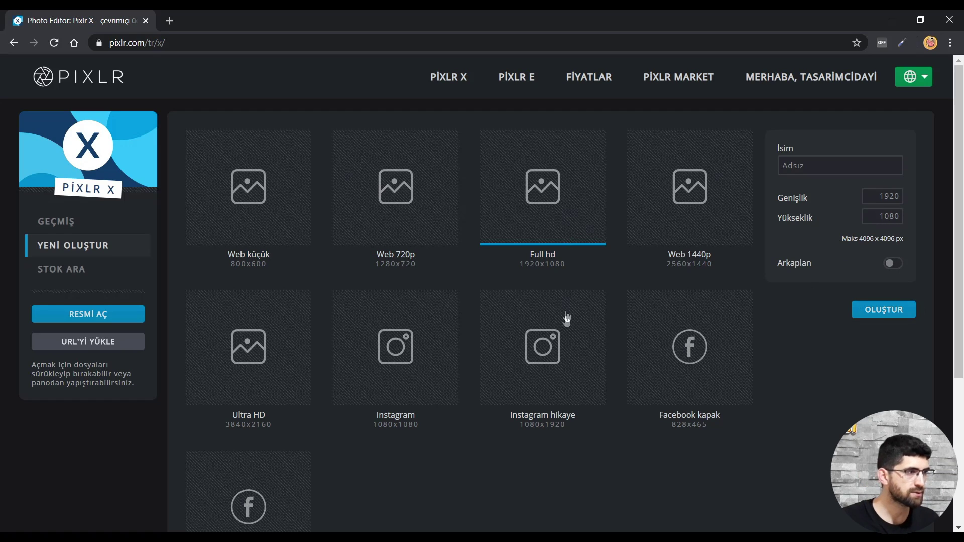
click(125, 228)
click(251, 210)
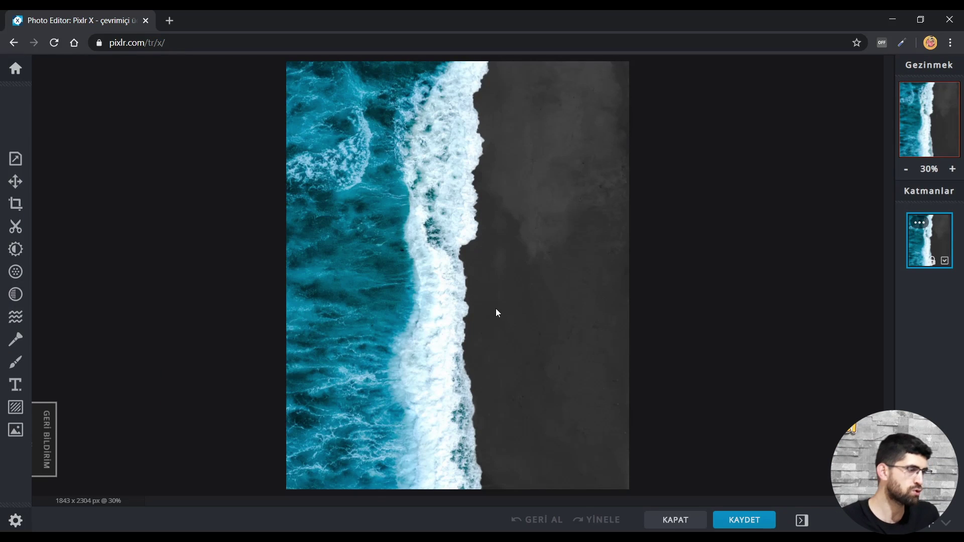
Step: Review the image's resize and canvas size settings, leaving both unchanged
click(15, 159)
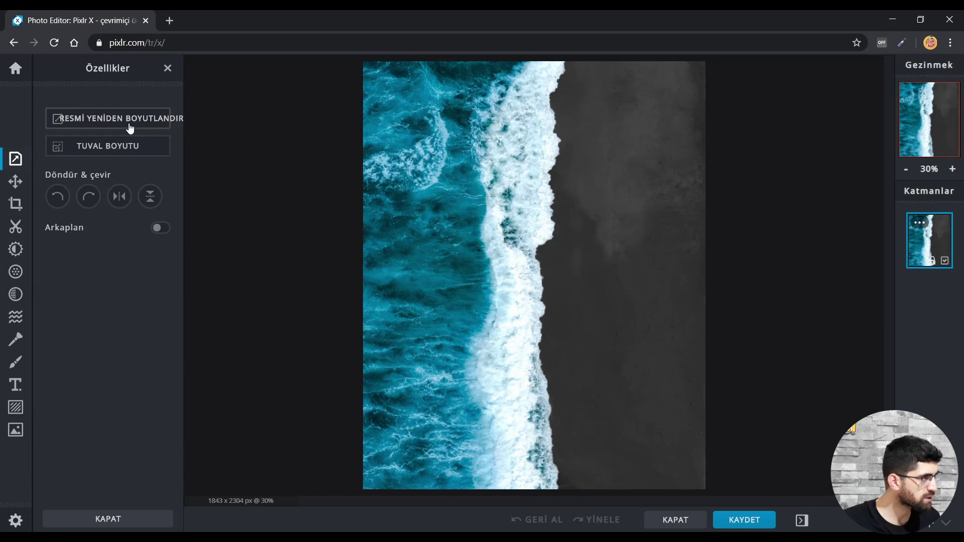
click(151, 119)
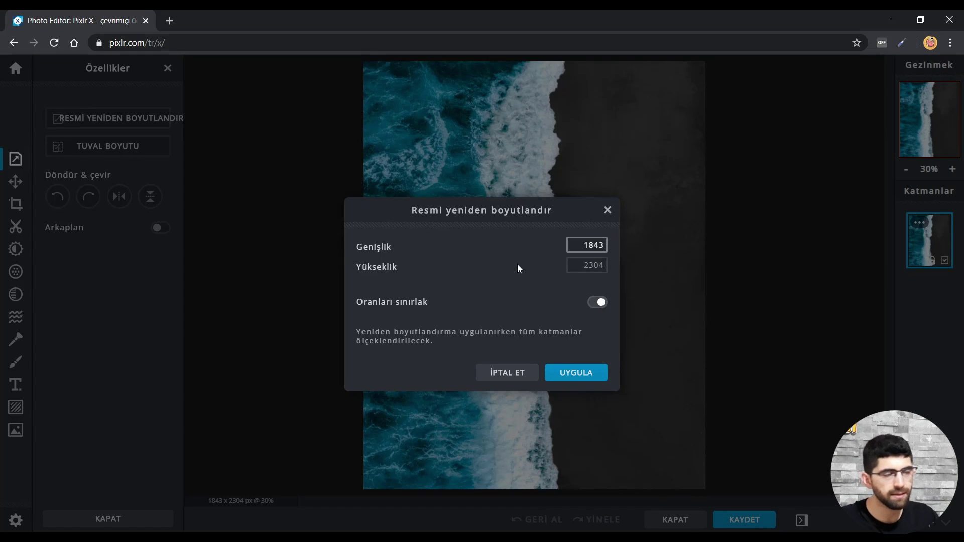
click(522, 380)
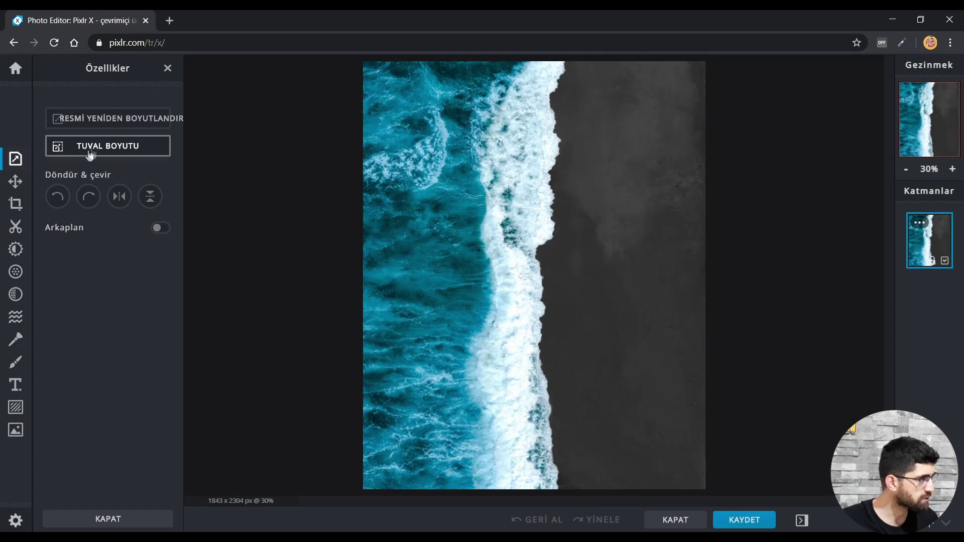
click(98, 148)
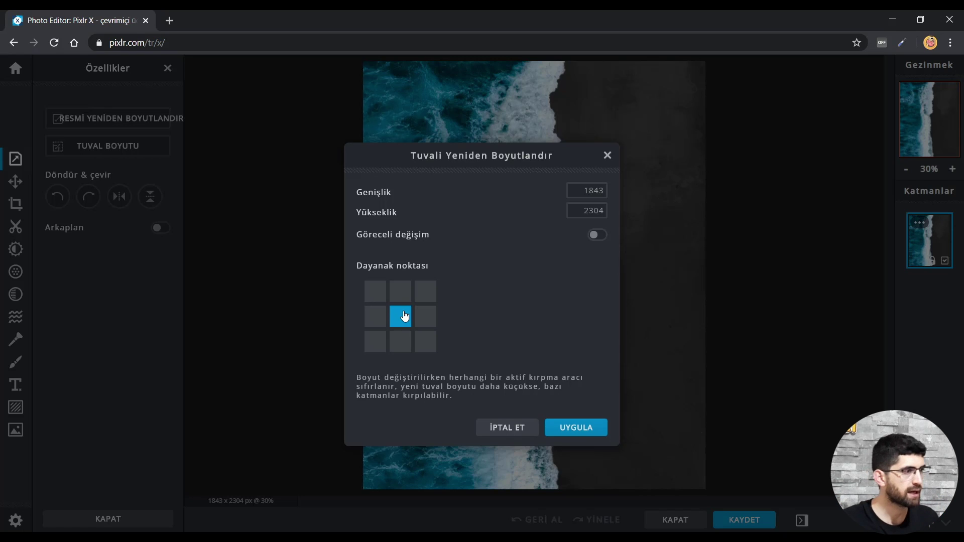
click(566, 426)
Step: Rotate the photo a quarter turn into a 2304×1843 landscape with waves at the bottom
click(58, 197)
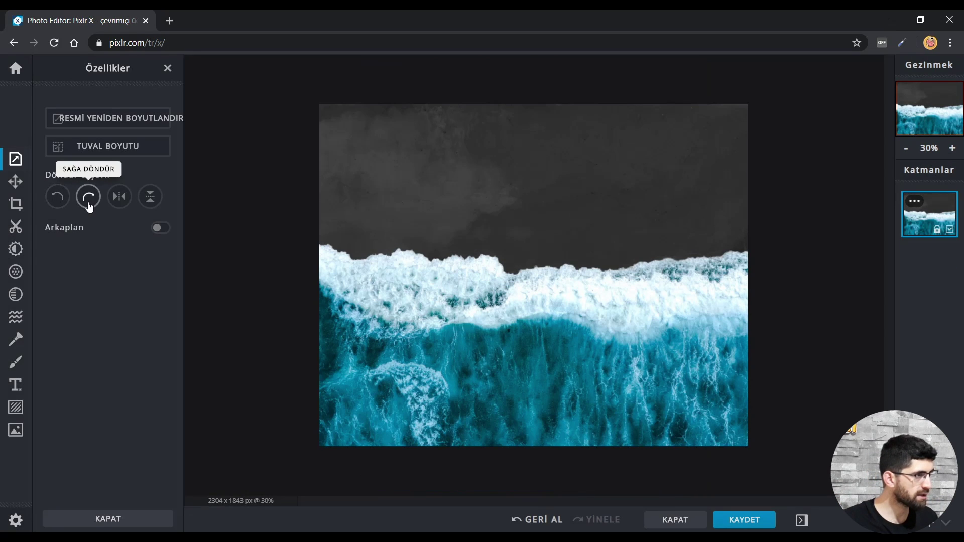
click(123, 202)
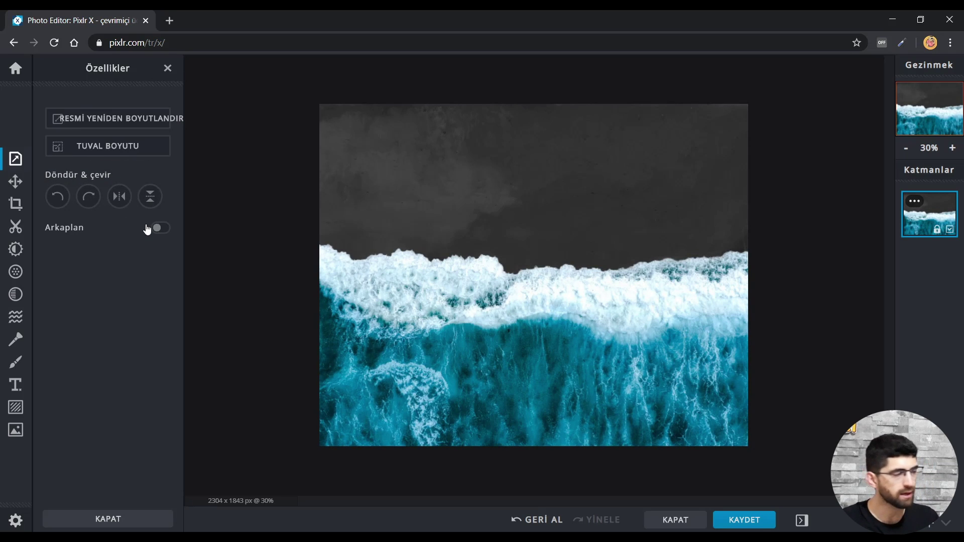
click(16, 182)
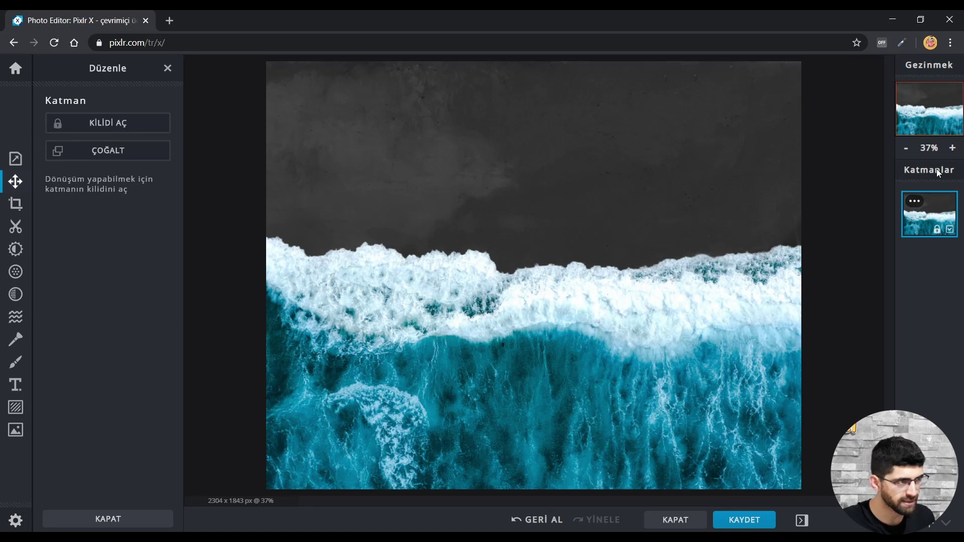
Step: Unlock the photo layer and scale it to 2312×1849, keeping opacity and blend mode None
click(105, 130)
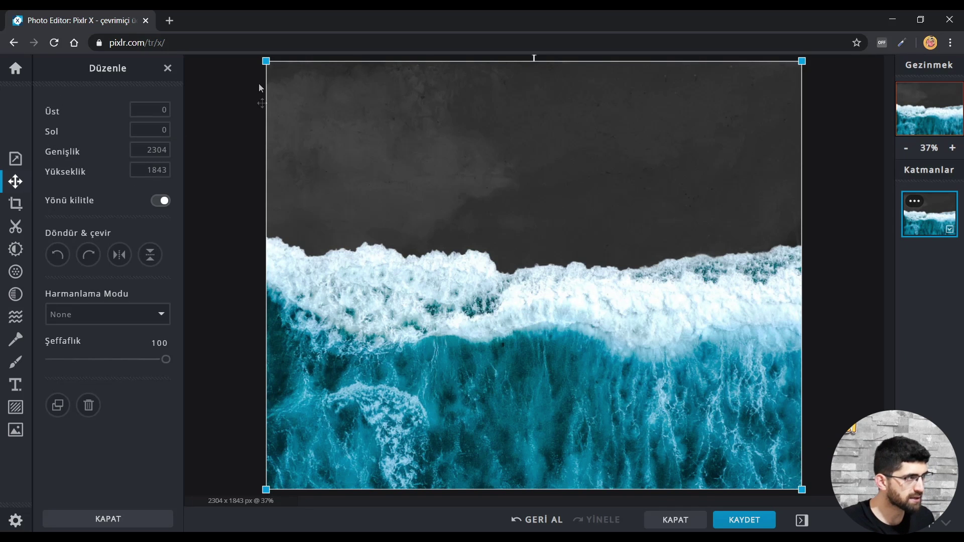
drag(261, 57, 246, 184)
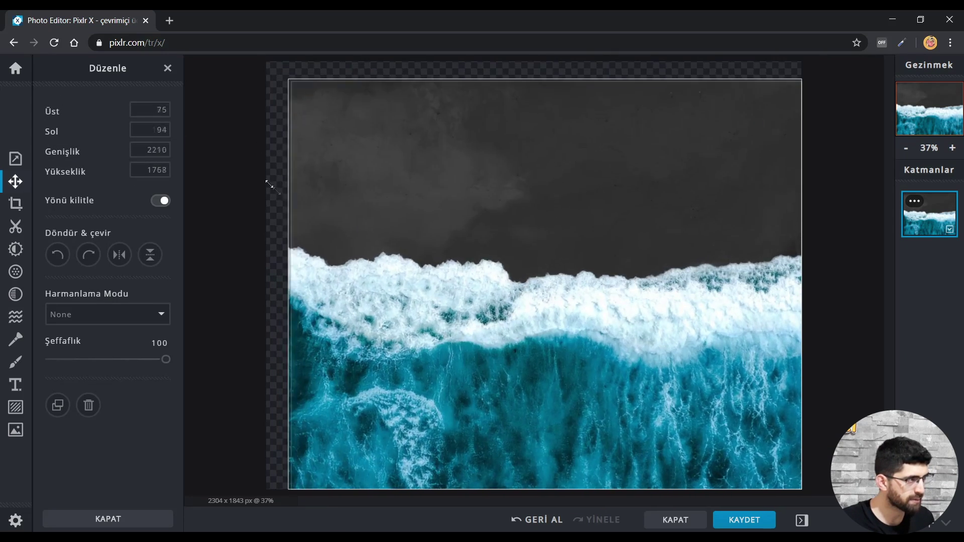
drag(245, 183, 260, 187)
mouse_move(166, 359)
mouse_down()
mouse_move(64, 359)
mouse_move(170, 359)
mouse_up()
click(108, 314)
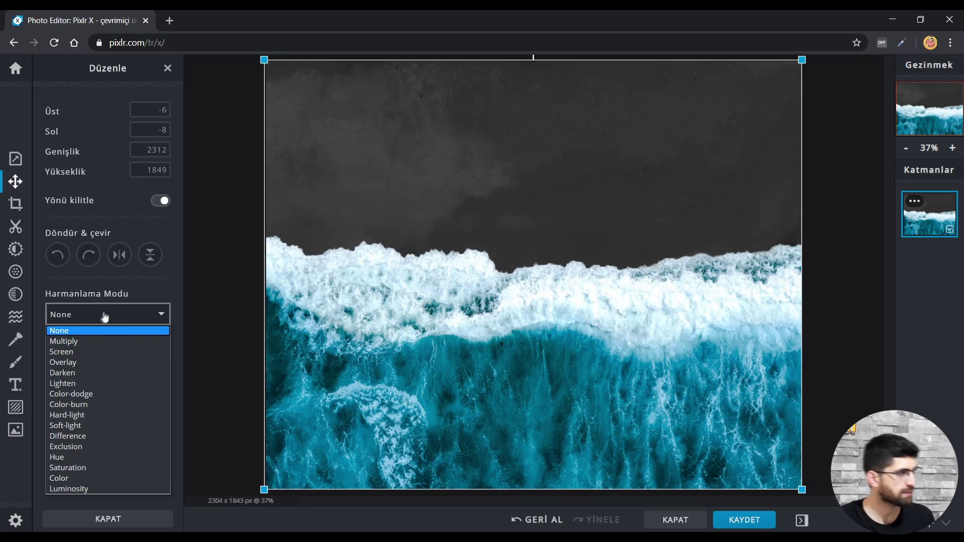
click(94, 331)
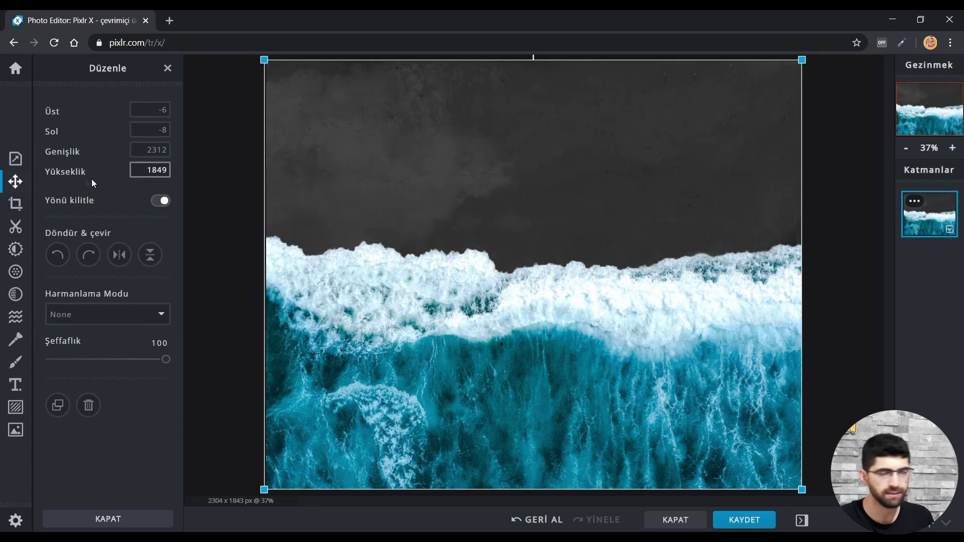
key(c)
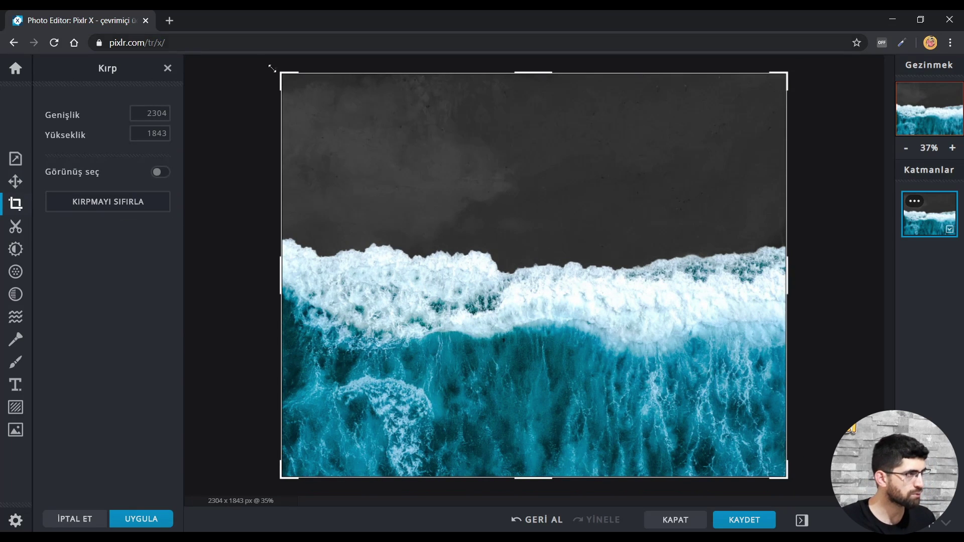
Step: Try a 1410×1264 crop, then undo and reset it to keep the full 2304×1843 photo
drag(281, 74, 534, 242)
key(Return)
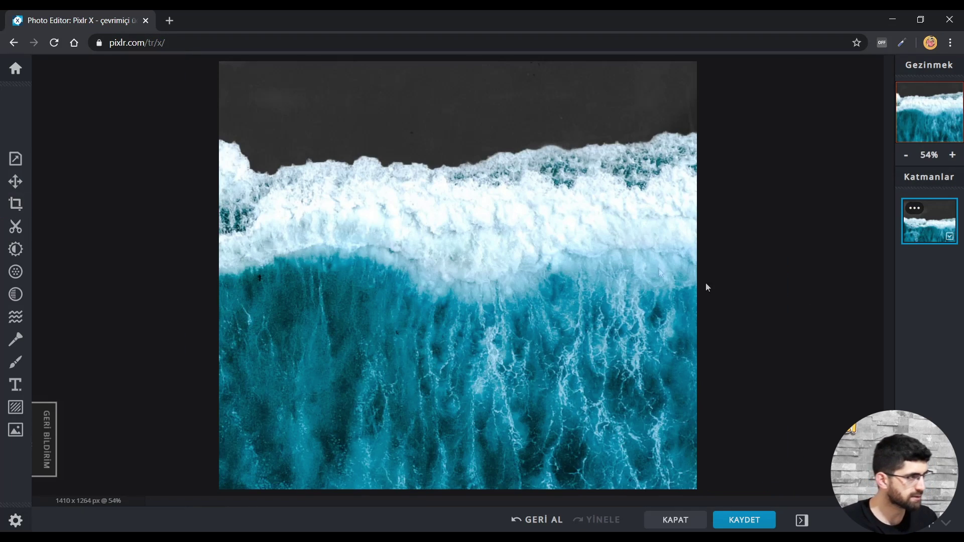
key(ctrl+z)
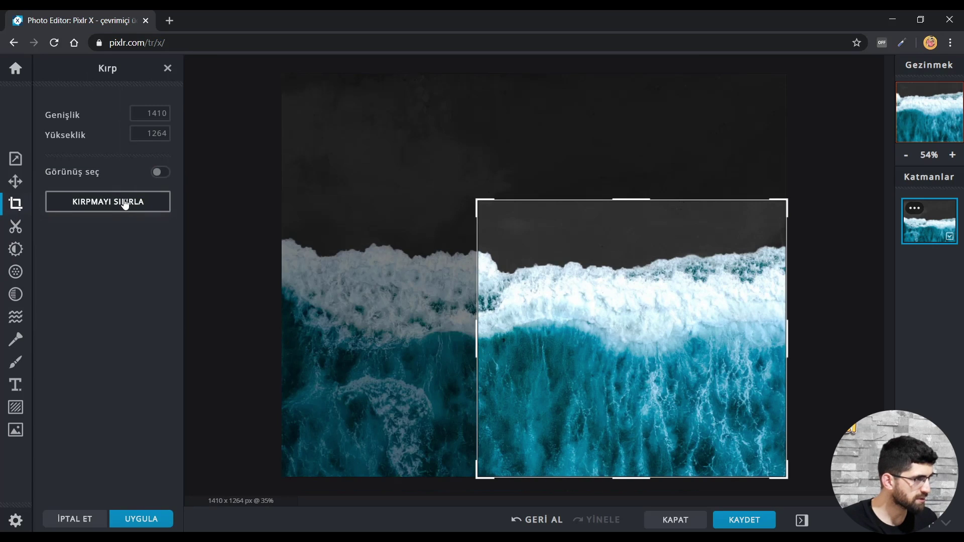
click(123, 202)
key(Return)
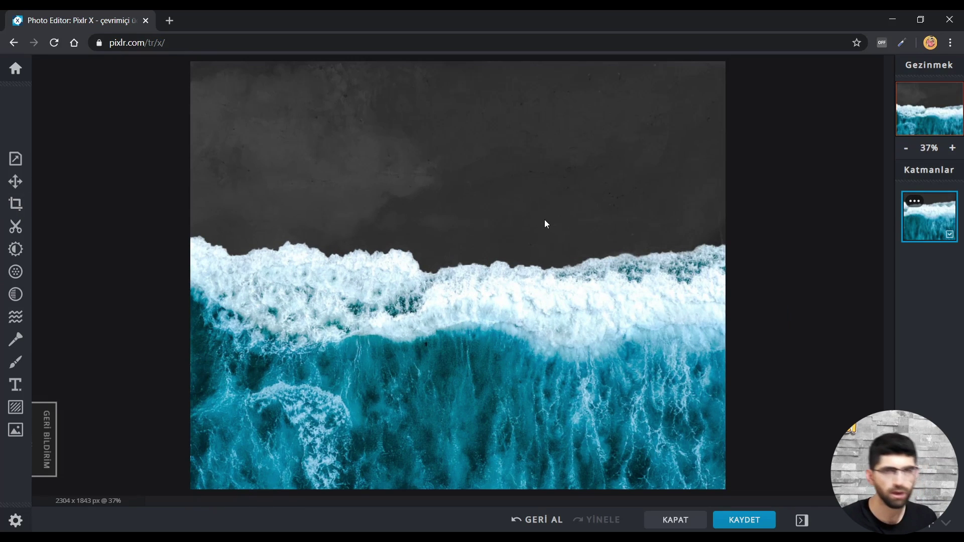
click(15, 203)
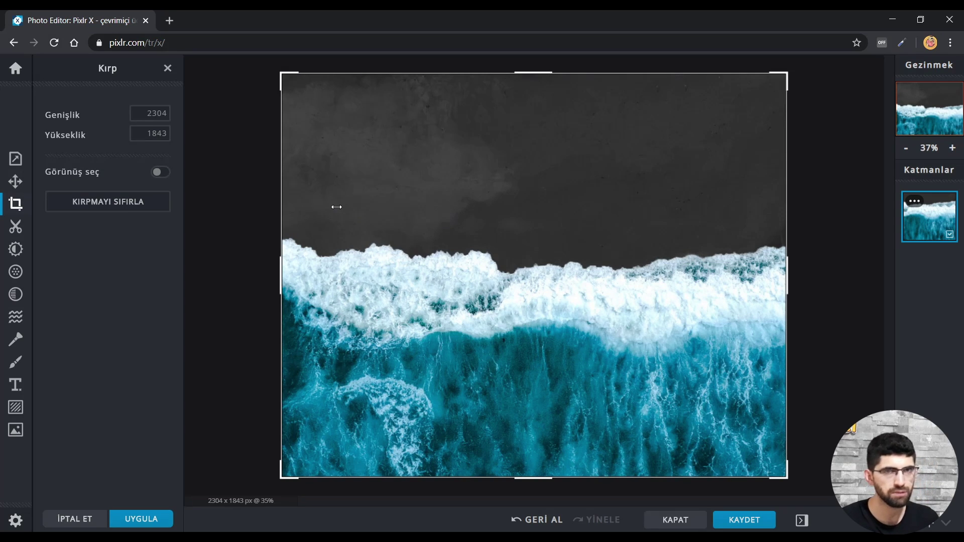
click(29, 229)
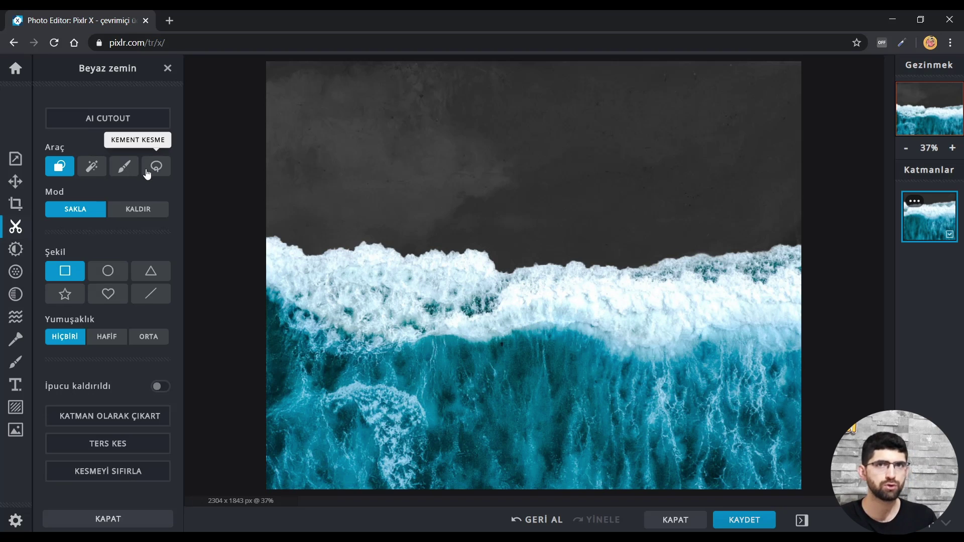
Step: Remove the dark grey area above the waves with the magic wand, then undo it
click(92, 166)
click(593, 229)
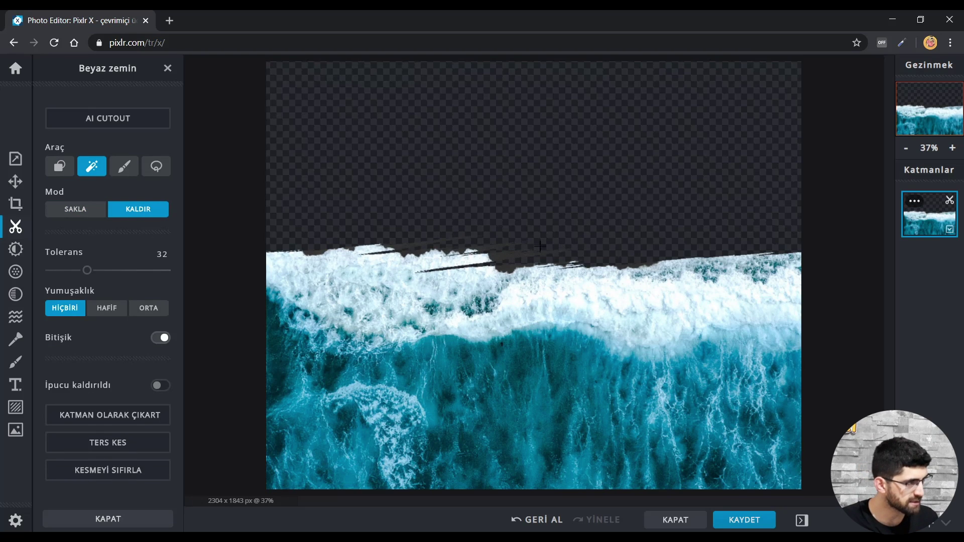
key(ctrl+z)
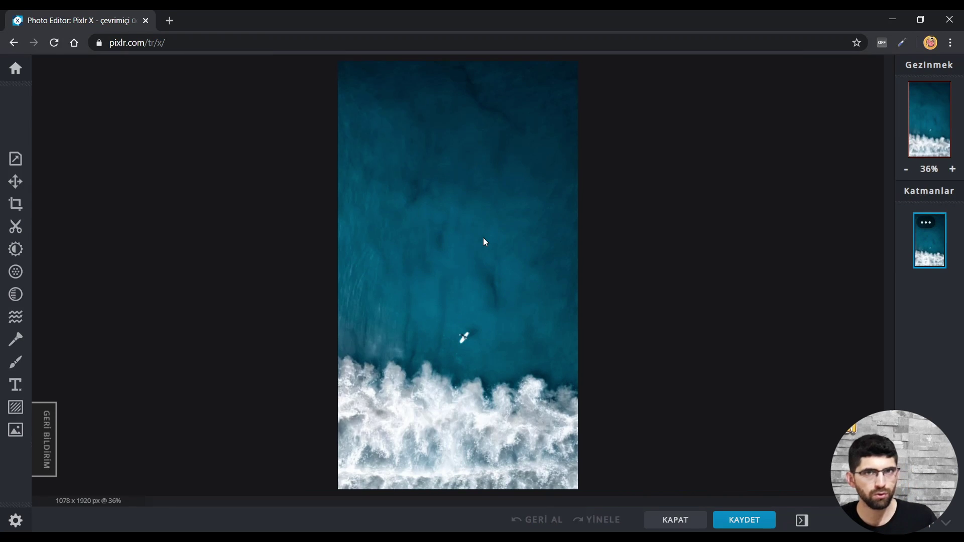
Step: Brush-erase a strip of sea above the waves, then preview the photo in black and white
click(15, 226)
click(124, 166)
click(139, 209)
mouse_move(59, 369)
mouse_down()
mouse_move(119, 369)
mouse_move(91, 380)
mouse_up()
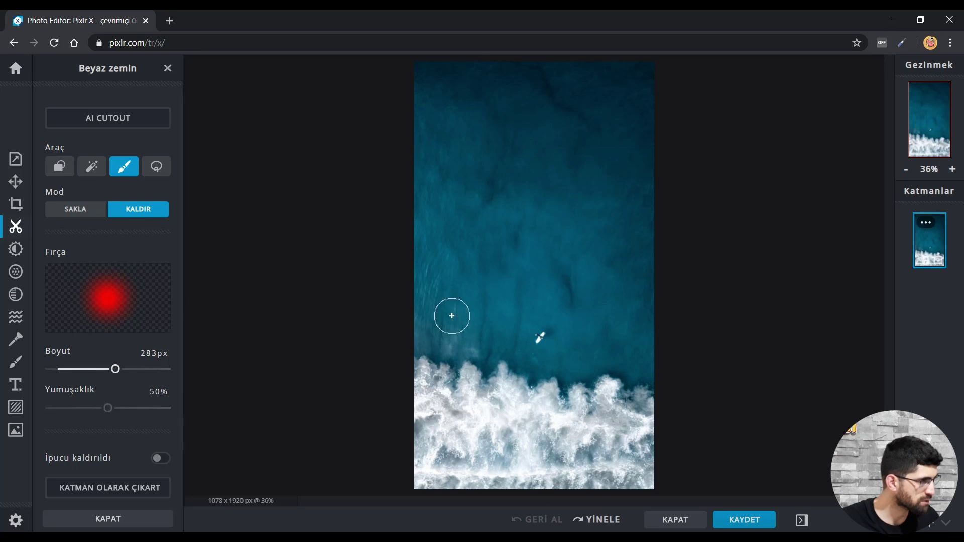
mouse_move(527, 353)
mouse_down()
mouse_move(402, 354)
mouse_move(653, 384)
mouse_up()
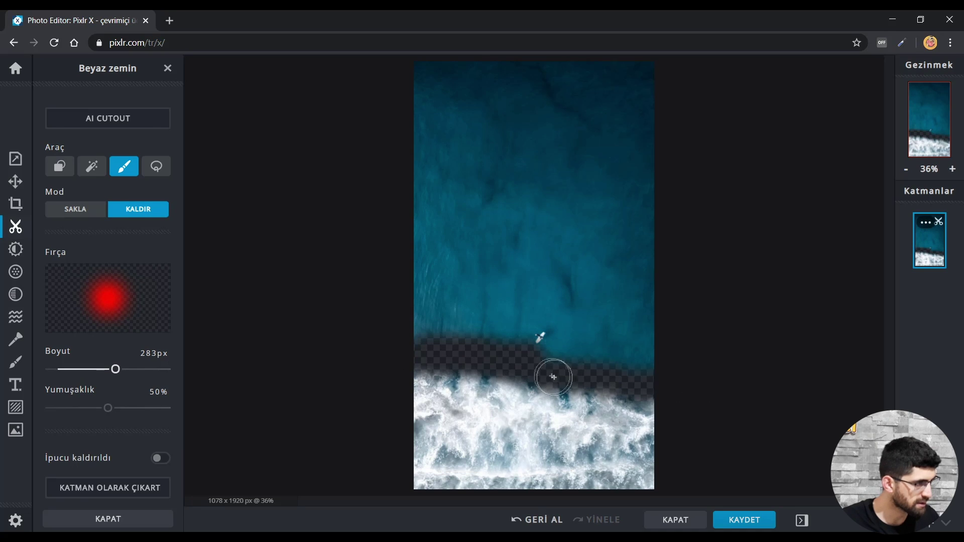
click(15, 249)
click(161, 171)
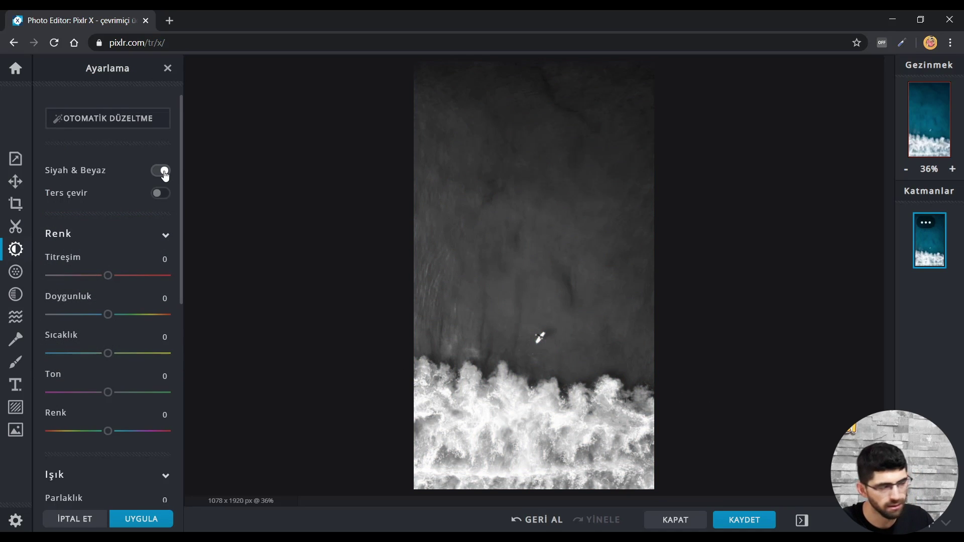
Step: Restore full colour, test and cancel colour inversion, and raise the saturation
click(162, 172)
click(157, 196)
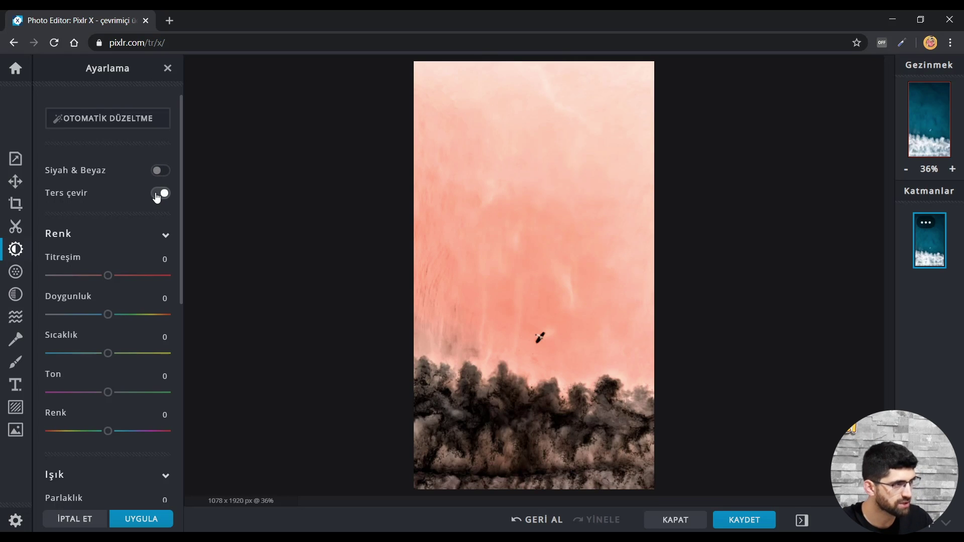
click(157, 194)
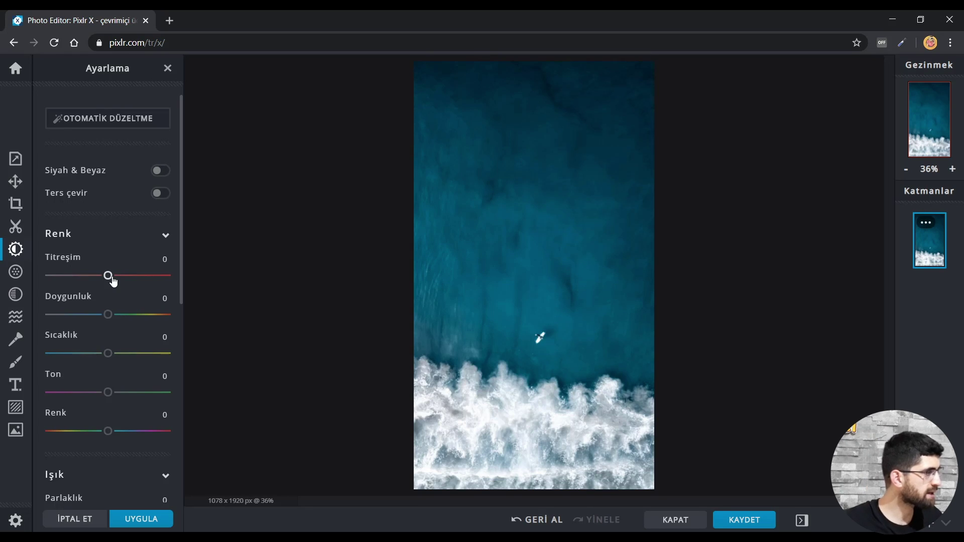
mouse_move(108, 315)
mouse_down()
mouse_move(180, 312)
mouse_move(113, 317)
mouse_move(119, 291)
mouse_move(131, 299)
mouse_move(84, 311)
mouse_move(134, 308)
mouse_move(113, 307)
mouse_up()
Step: Set brightness -6, clarity 18, contrast 22, blacks 10 and shadows 22
scroll(122, 336, down, 1)
scroll(120, 301, down, 1)
scroll(113, 308, down, 3)
mouse_move(108, 203)
mouse_down()
mouse_move(144, 202)
mouse_move(115, 211)
mouse_move(103, 203)
mouse_up()
mouse_move(108, 241)
mouse_down()
mouse_move(138, 242)
mouse_move(108, 243)
mouse_move(118, 242)
mouse_up()
mouse_move(108, 280)
mouse_down()
mouse_move(87, 286)
mouse_move(131, 294)
mouse_move(114, 319)
mouse_up()
scroll(113, 341, down, 2)
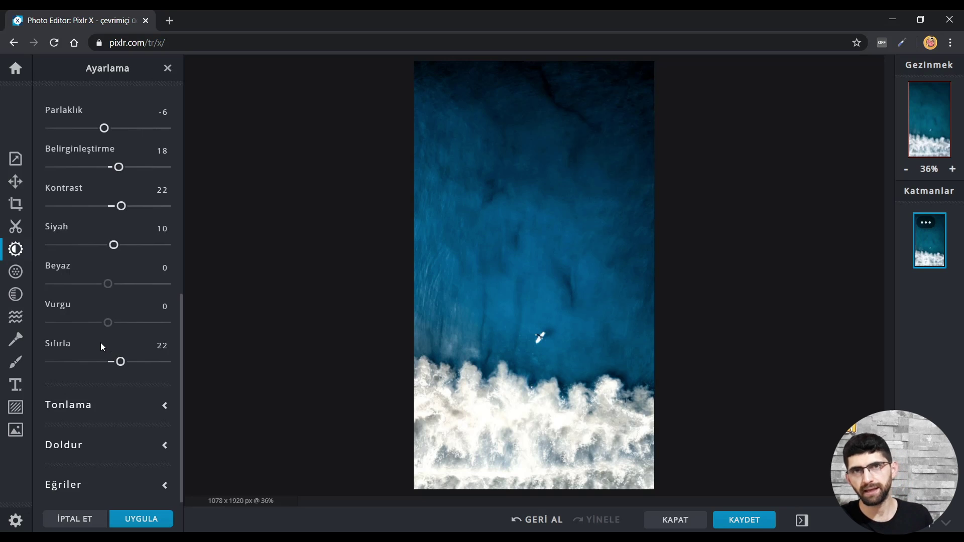
click(16, 271)
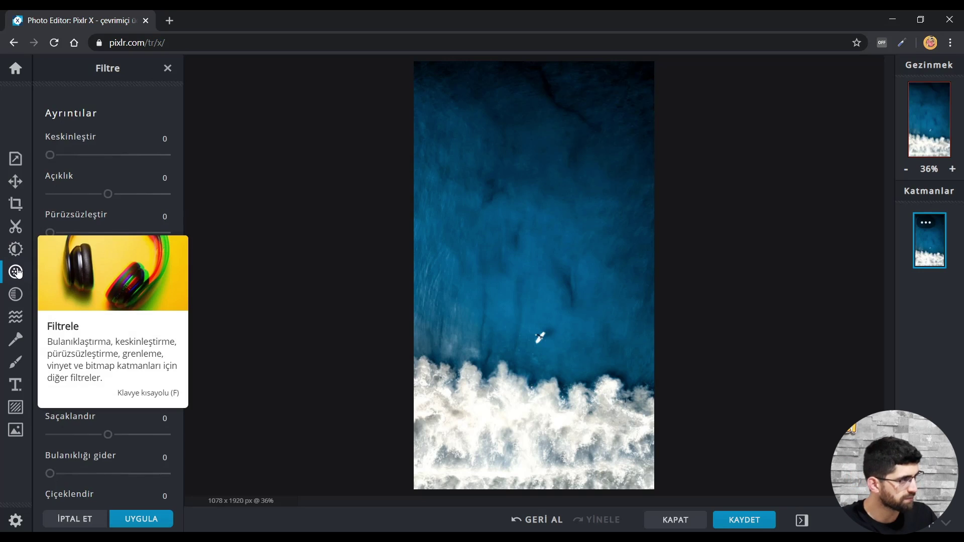
Step: Try sharpen, aperture 83, full smoothing, blur and grain filters on the ocean photo
mouse_move(50, 155)
mouse_down()
mouse_move(147, 162)
mouse_move(50, 156)
mouse_up()
mouse_move(166, 200)
mouse_down()
mouse_move(92, 198)
mouse_move(156, 193)
mouse_up()
drag(50, 232, 165, 232)
mouse_move(49, 271)
mouse_down()
mouse_move(172, 272)
mouse_move(107, 275)
mouse_move(146, 272)
mouse_move(130, 272)
mouse_up()
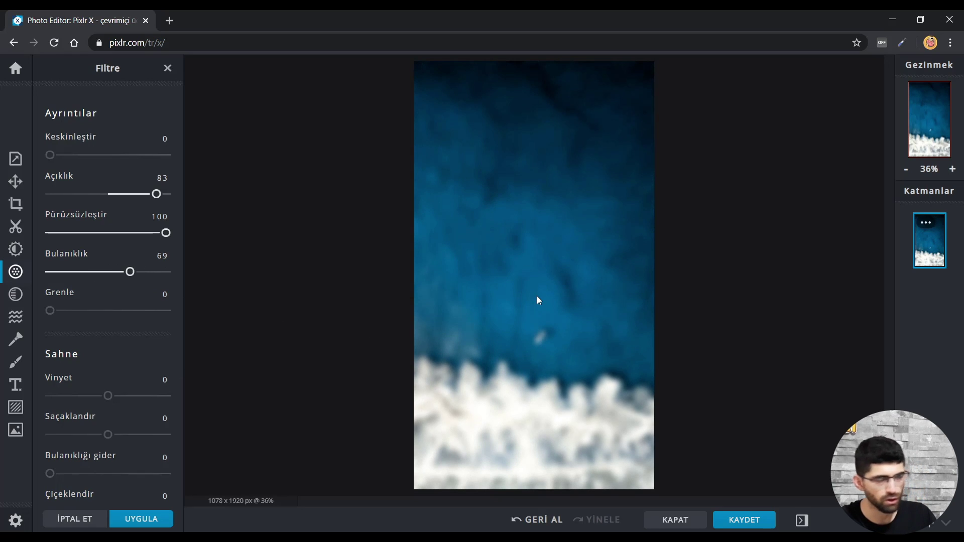
drag(50, 310, 223, 318)
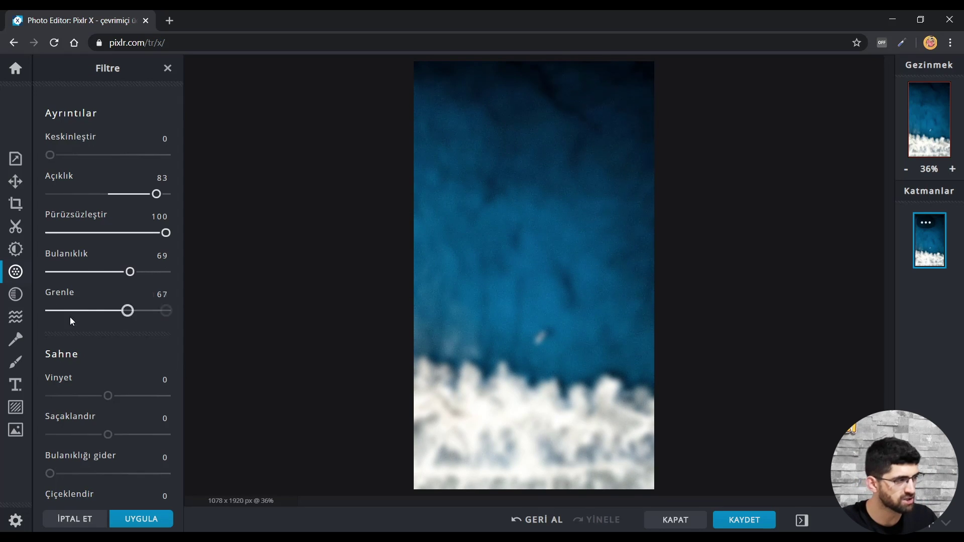
Step: Add vignette and colour fringing, then reduce them again
scroll(108, 311, down, 3)
mouse_move(108, 209)
mouse_down()
mouse_move(141, 209)
mouse_move(145, 219)
mouse_up()
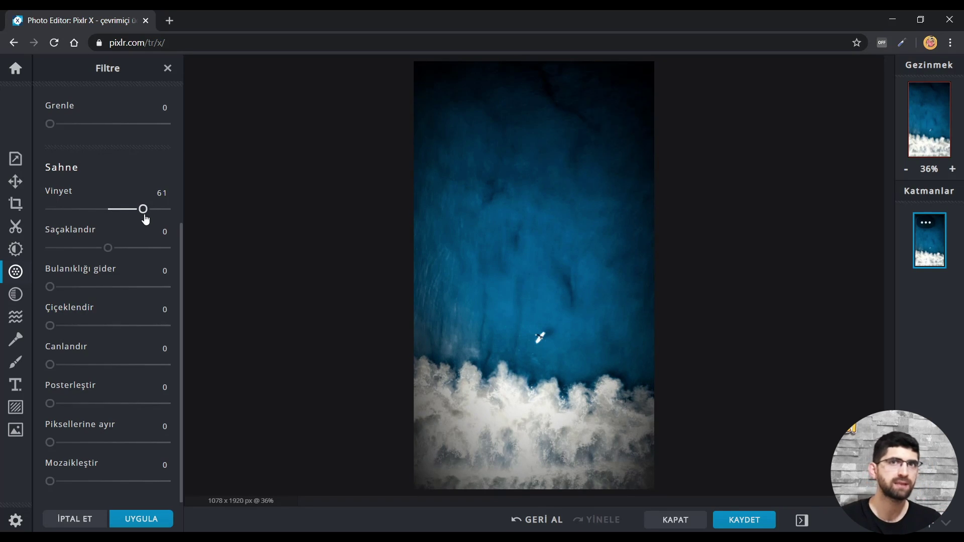
mouse_move(107, 248)
mouse_down()
mouse_move(138, 263)
mouse_move(119, 256)
mouse_up()
mouse_move(115, 209)
mouse_down()
mouse_move(97, 224)
mouse_move(74, 222)
mouse_up()
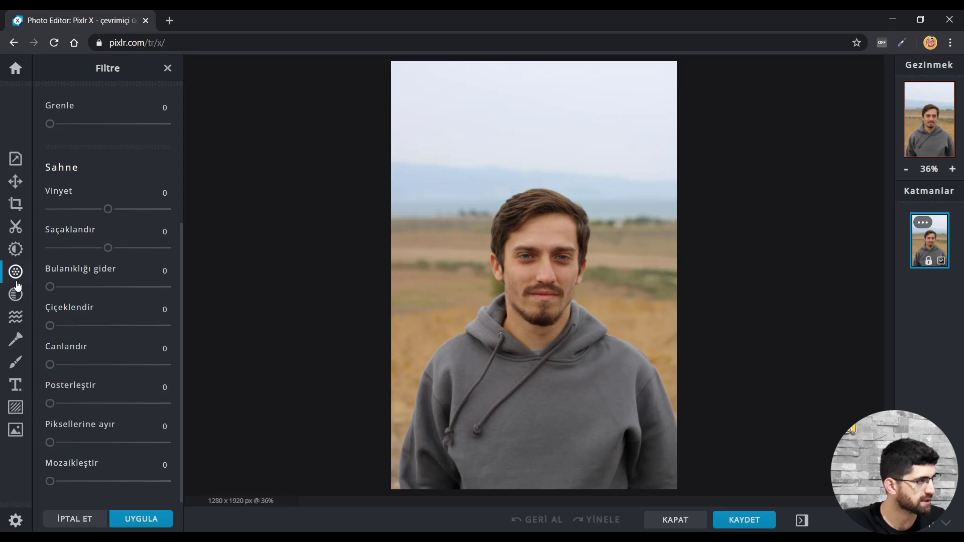
Step: Give the portrait dehaze 47, bloom 35 and vibrance 54
mouse_move(49, 287)
mouse_down()
mouse_move(115, 289)
mouse_move(105, 287)
mouse_up()
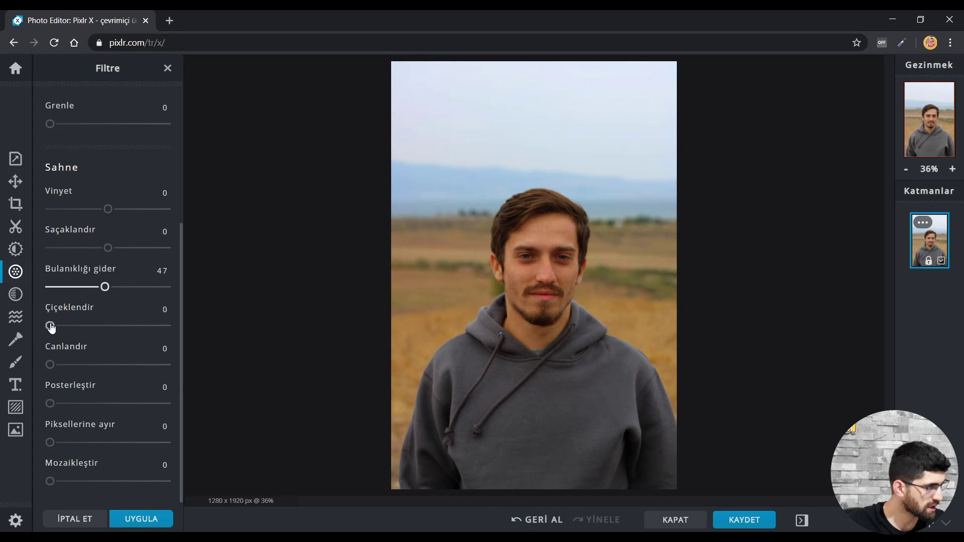
mouse_move(50, 326)
mouse_down()
mouse_move(180, 328)
mouse_move(47, 327)
mouse_move(91, 326)
mouse_move(97, 336)
mouse_move(79, 334)
mouse_move(125, 329)
mouse_move(91, 327)
mouse_up()
click(113, 365)
Step: Test posterize, pixelate and mosaic filters, leaving each one unapplied
mouse_move(50, 403)
mouse_down()
mouse_move(108, 404)
mouse_move(49, 403)
mouse_up()
mouse_move(50, 442)
mouse_down()
mouse_move(157, 446)
mouse_move(49, 442)
mouse_up()
mouse_move(50, 481)
mouse_down()
mouse_move(143, 482)
mouse_move(50, 481)
mouse_up()
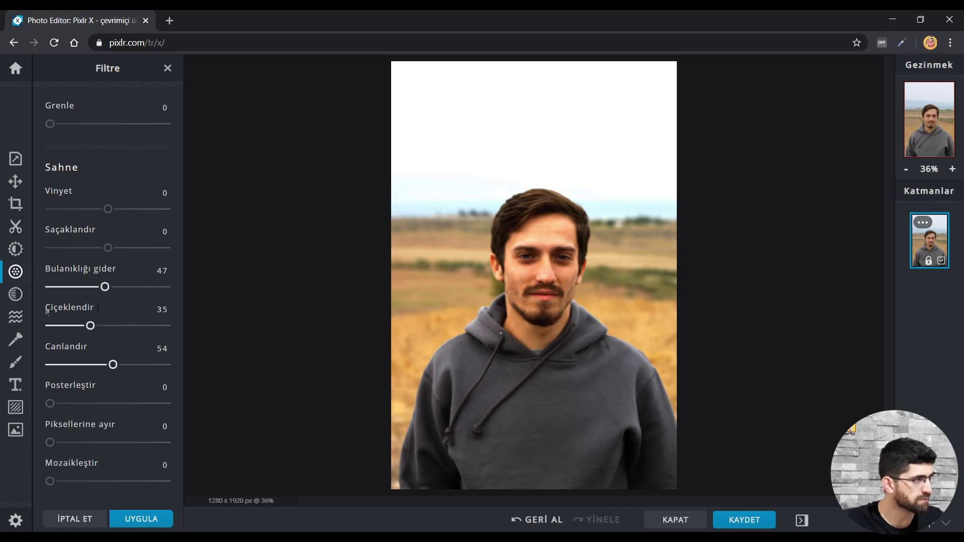
click(16, 295)
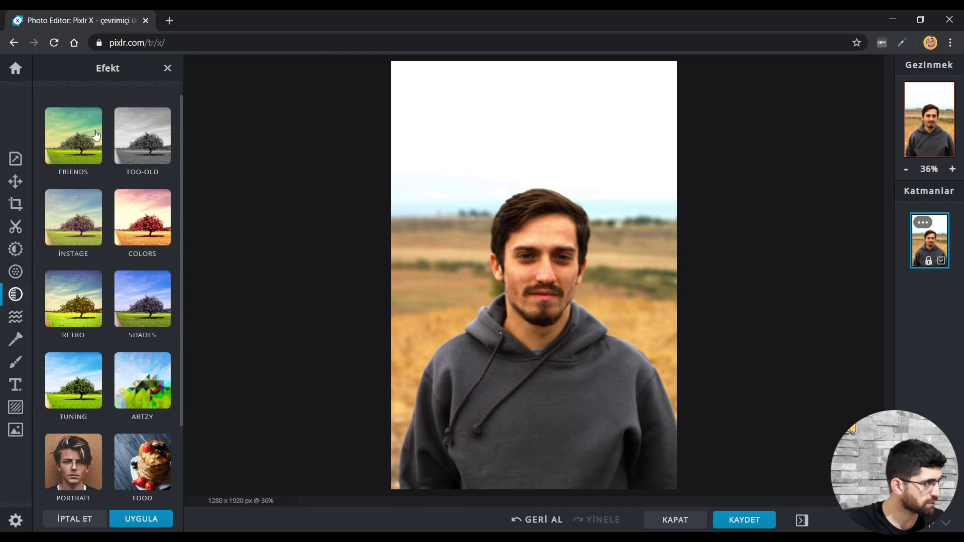
Step: Preview the FRIENDS presets CONNY at strength 100, then PORTER
click(96, 136)
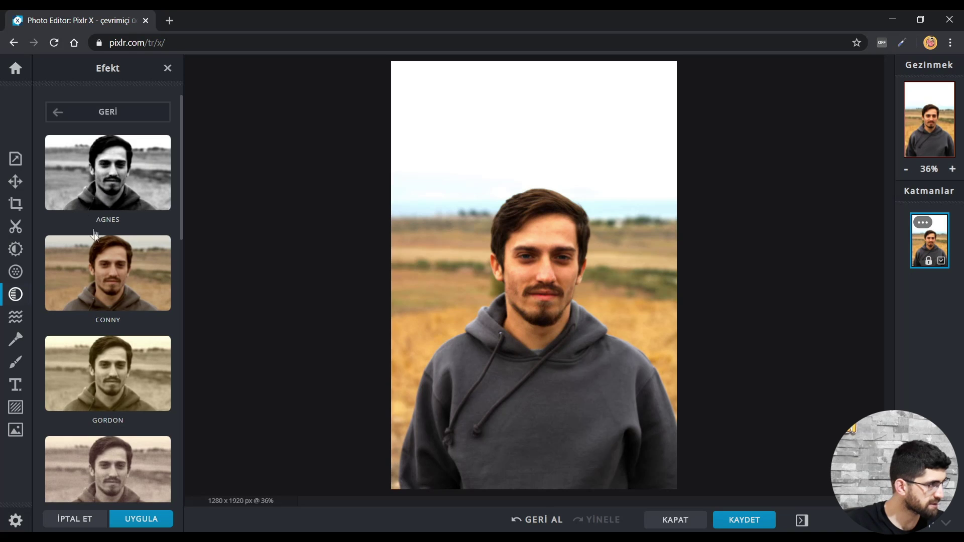
click(95, 237)
drag(71, 334, 198, 341)
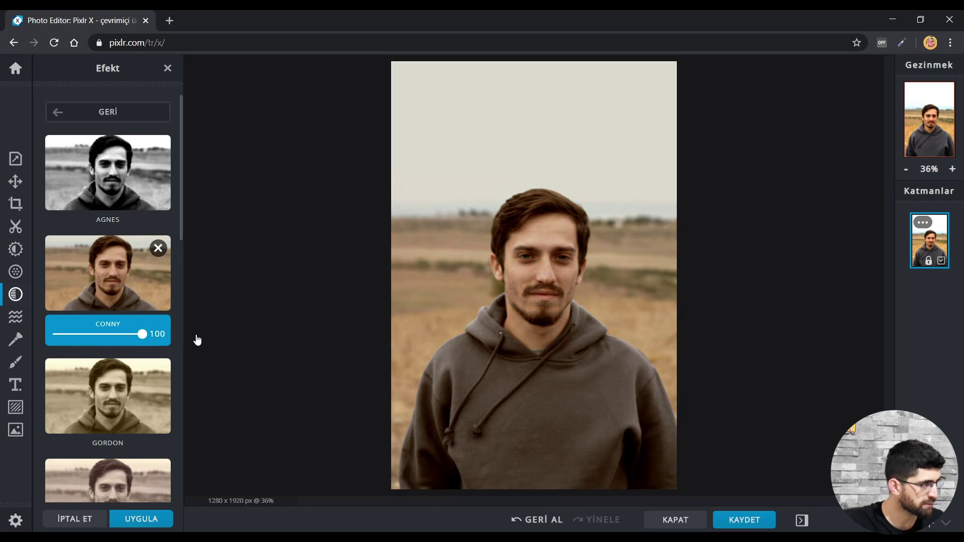
click(116, 394)
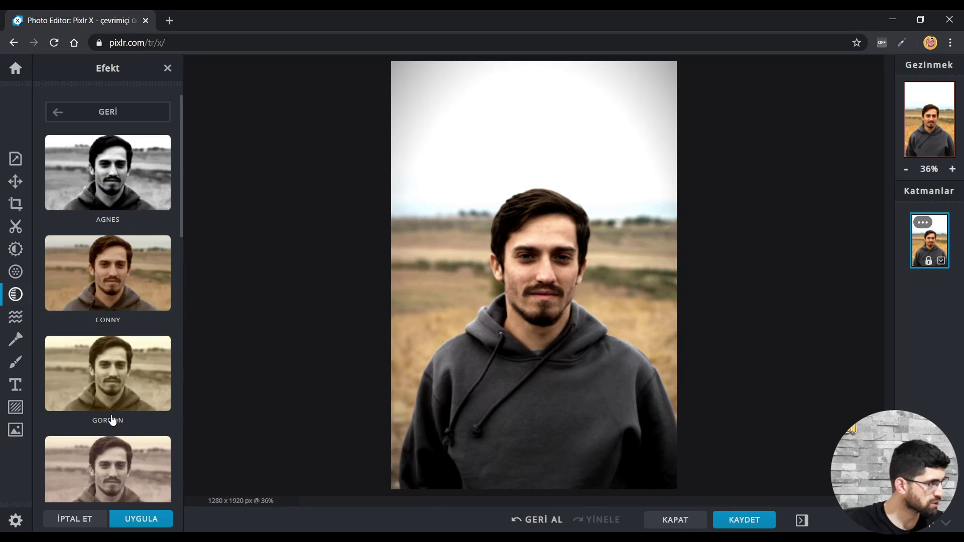
Step: Try the COLORS JUSTBLUES preset, then apply GRITTY at full strength
click(102, 112)
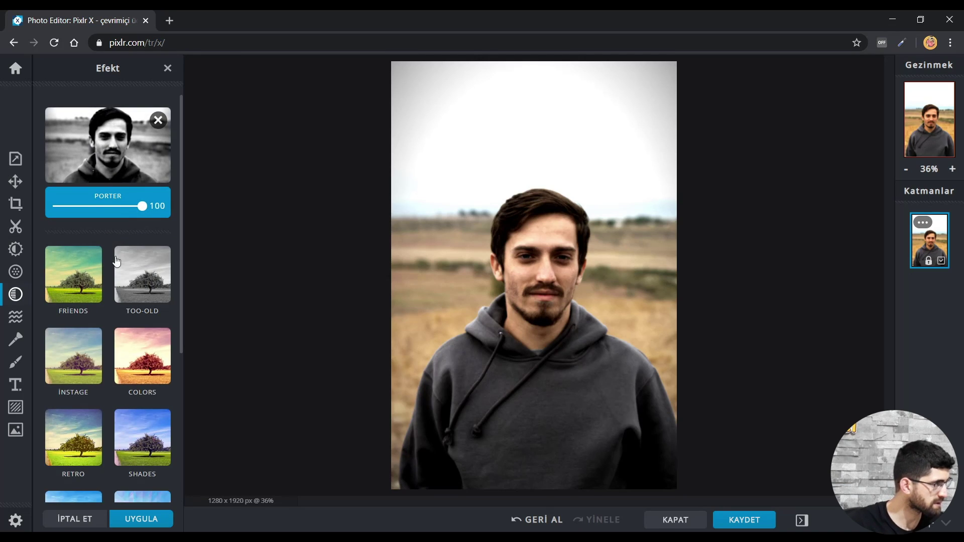
scroll(94, 395, down, 1)
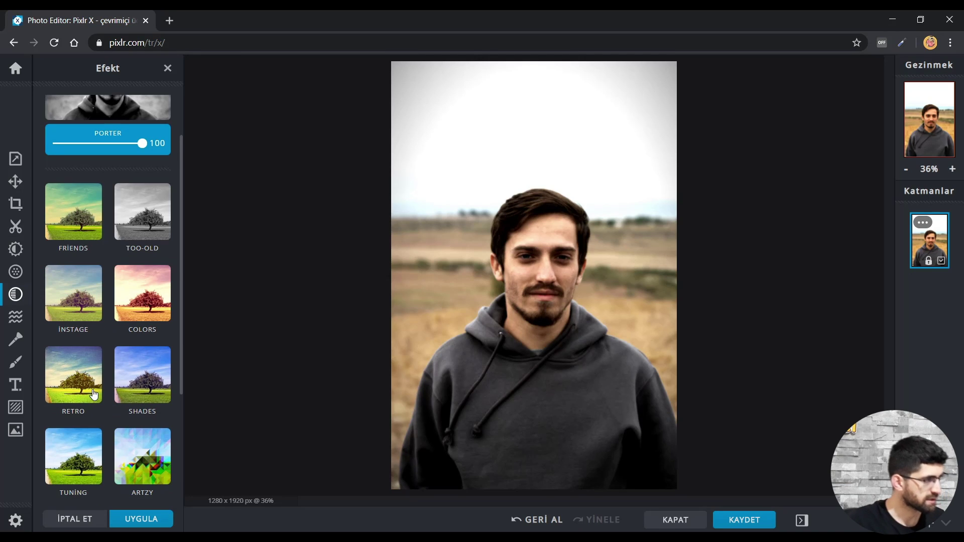
click(150, 305)
scroll(125, 297, up, 1)
scroll(126, 302, down, 4)
scroll(127, 304, down, 3)
click(126, 332)
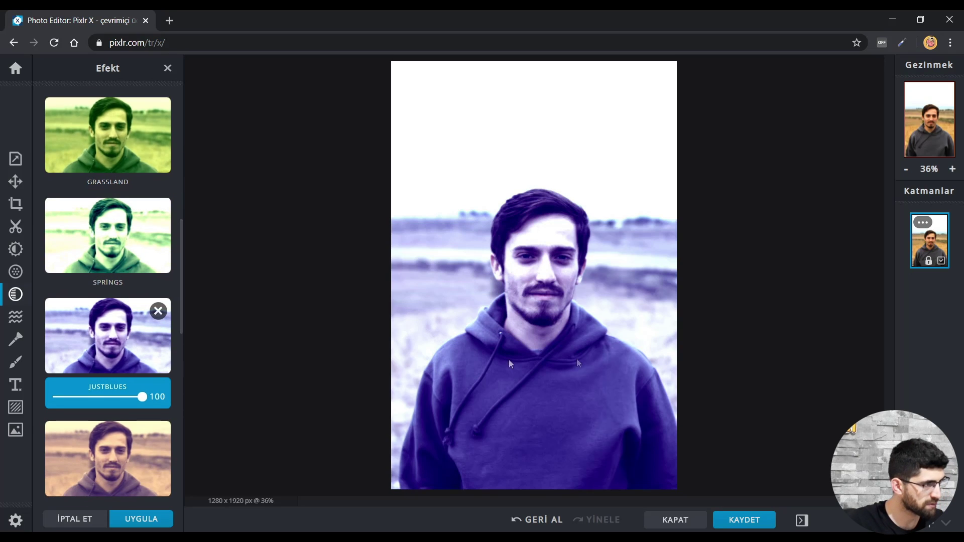
scroll(113, 348, down, 5)
click(114, 347)
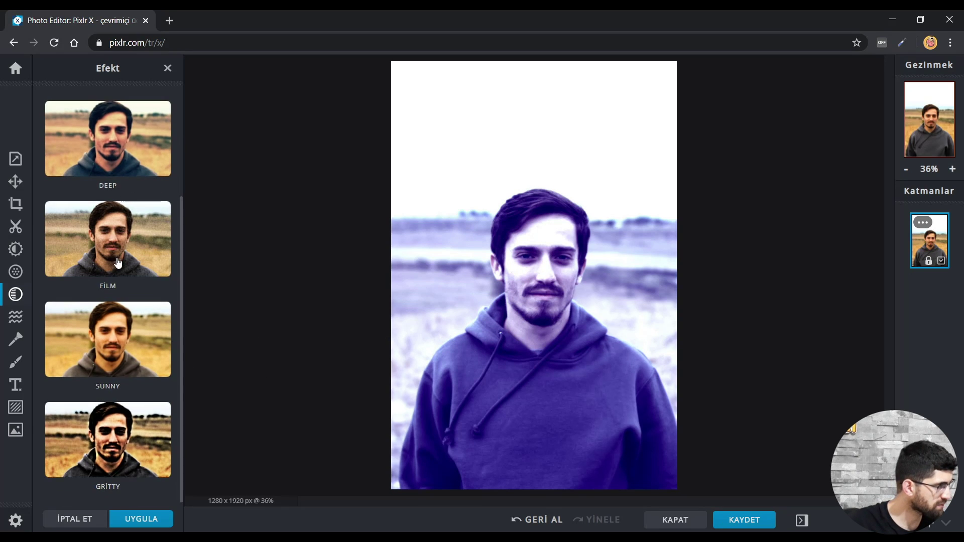
scroll(54, 295, up, 3)
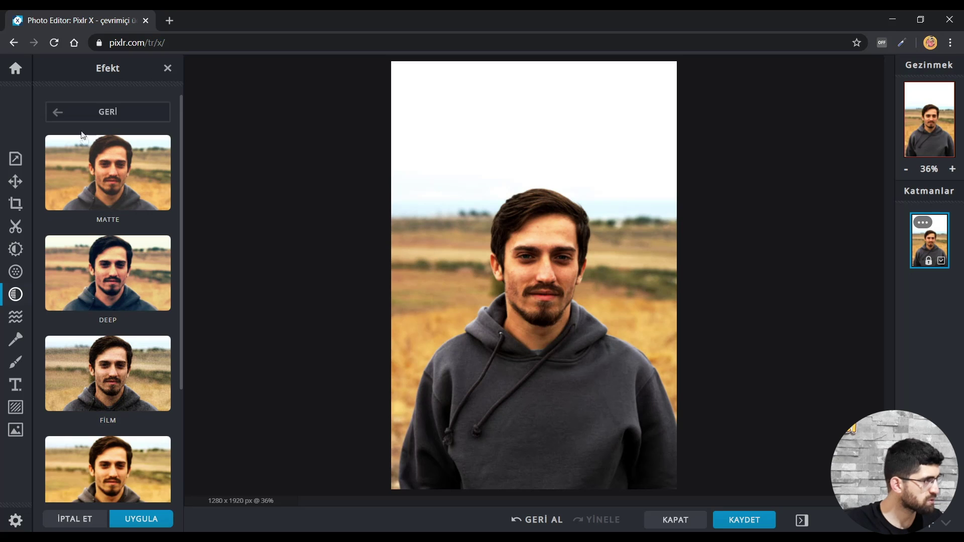
click(81, 113)
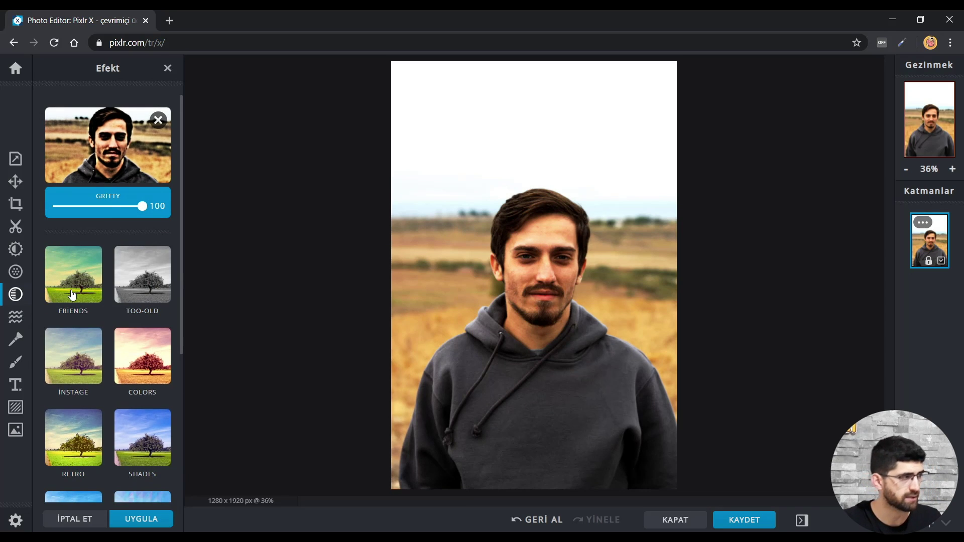
click(16, 319)
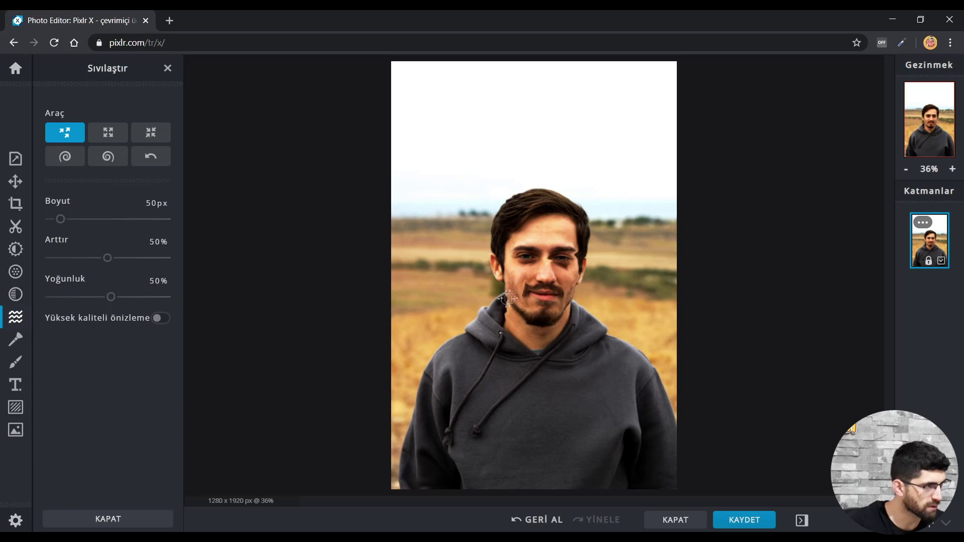
Step: Try liquify push strokes on the mustache and face, undoing each one
scroll(507, 299, up, 5)
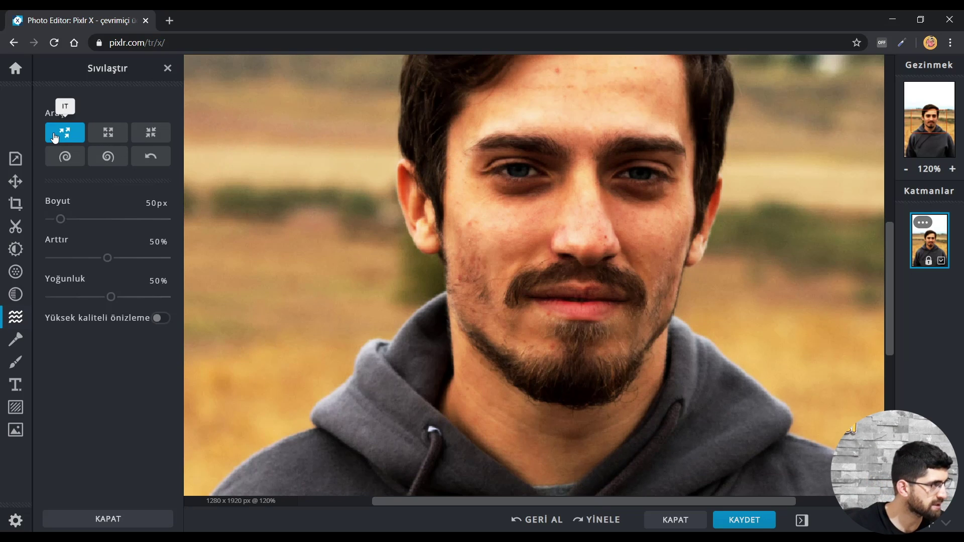
drag(426, 165, 419, 241)
key(ctrl+z)
key(ctrl+z)
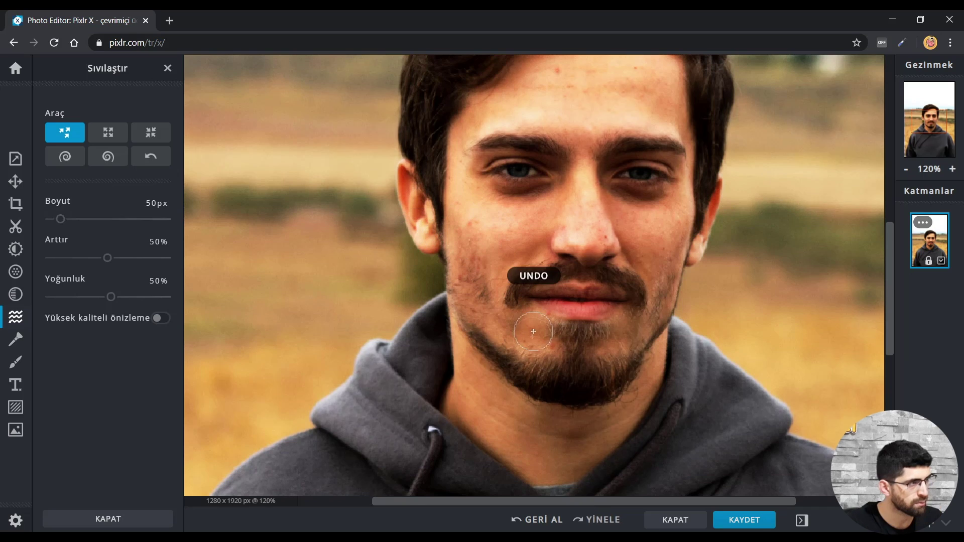
drag(522, 348, 560, 269)
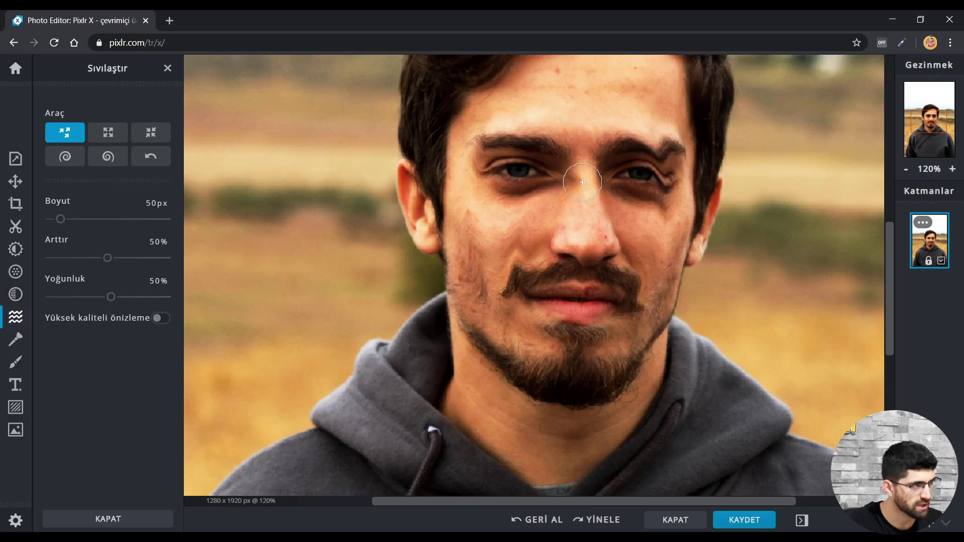
key(ctrl+z)
Step: Enlarge both of the man's eyes with liquify, then shrink the left eye
click(108, 132)
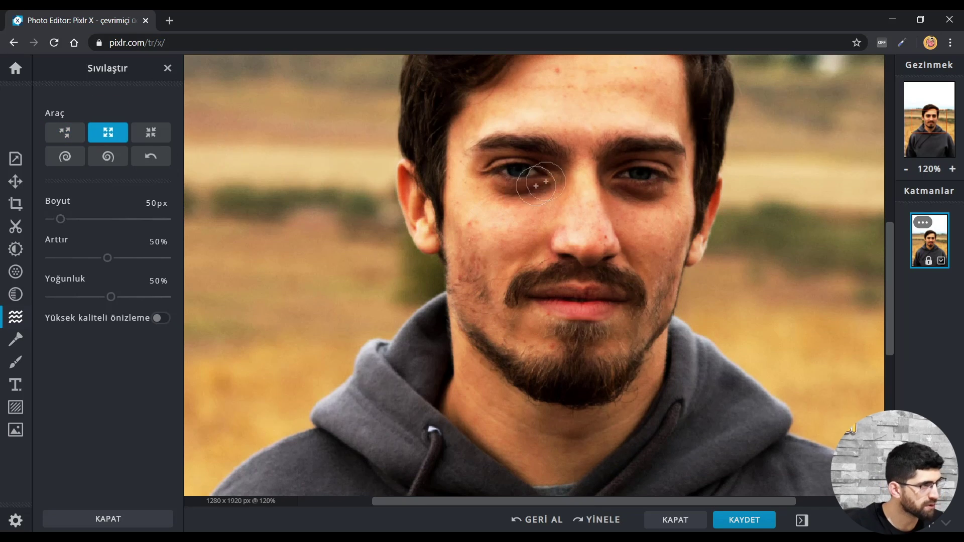
click(516, 170)
click(640, 174)
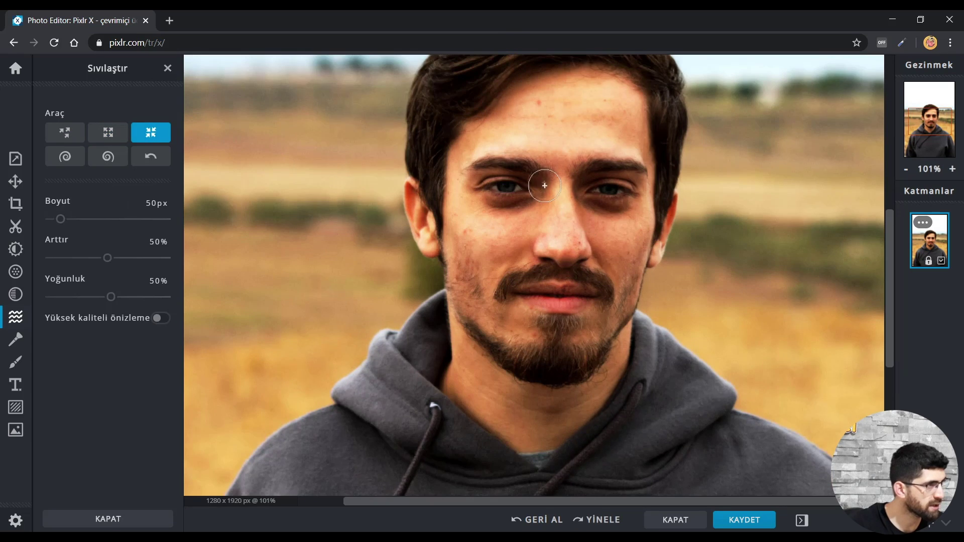
click(502, 187)
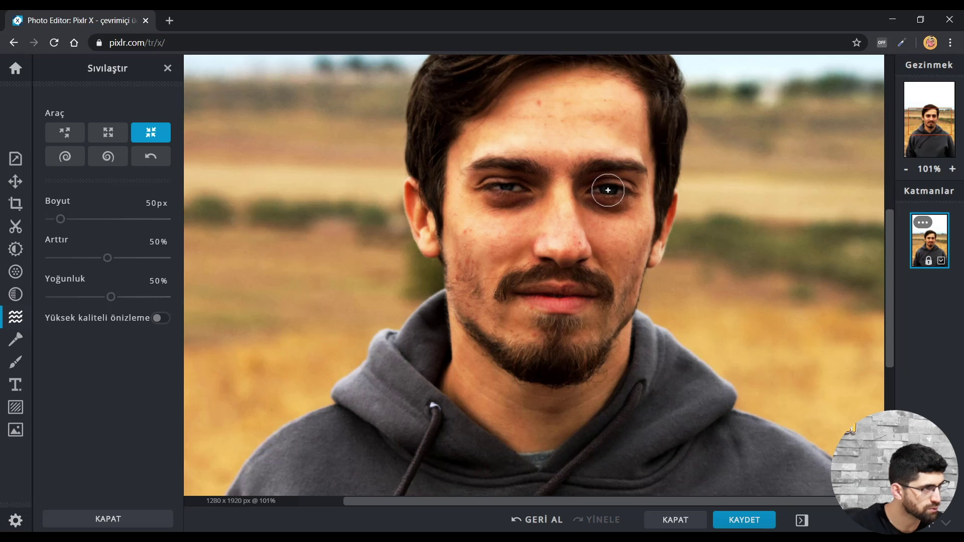
scroll(622, 317, down, 3)
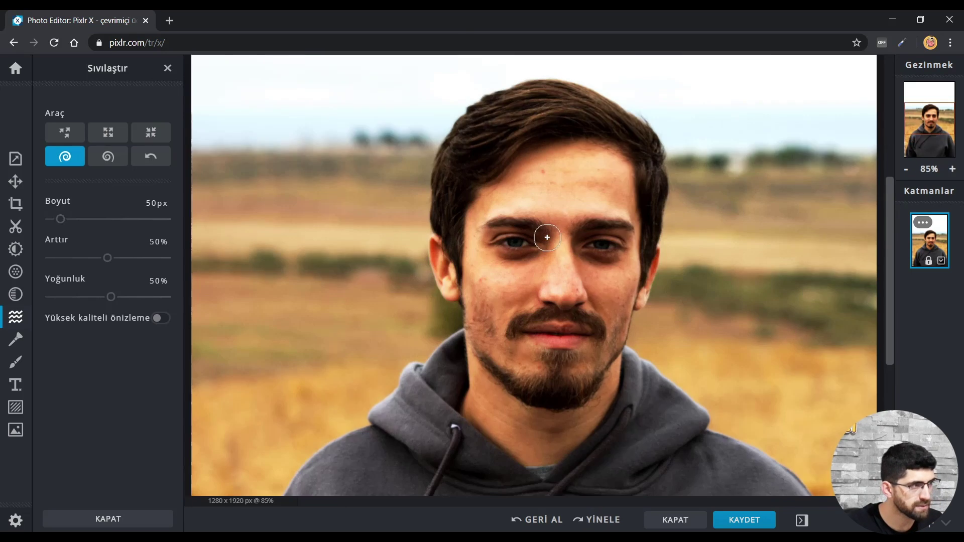
scroll(503, 247, up, 2)
scroll(503, 247, up, 2)
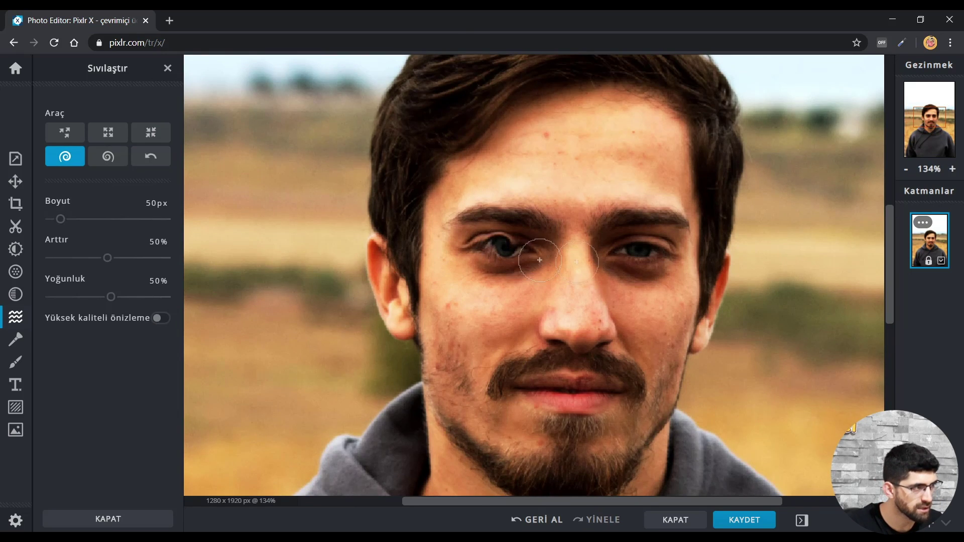
scroll(532, 251, down, 3)
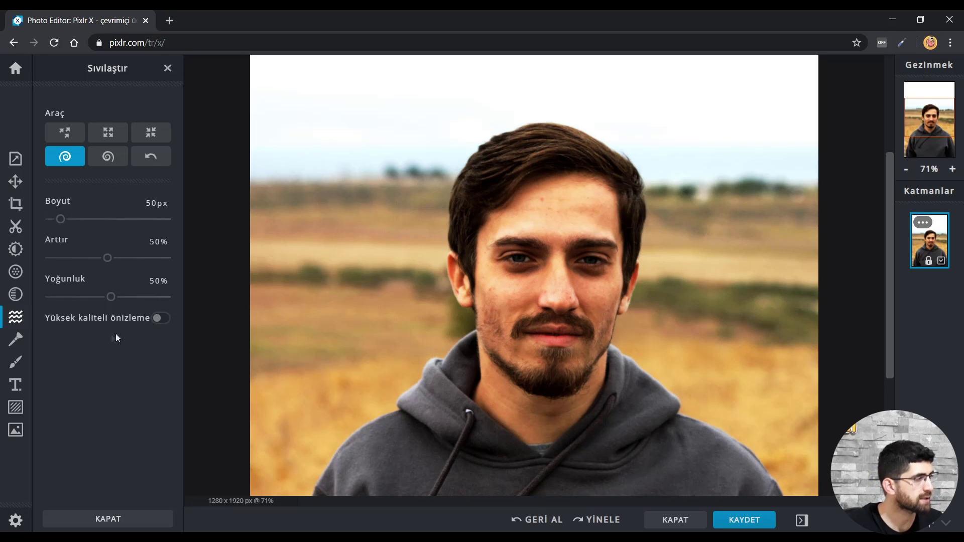
click(16, 340)
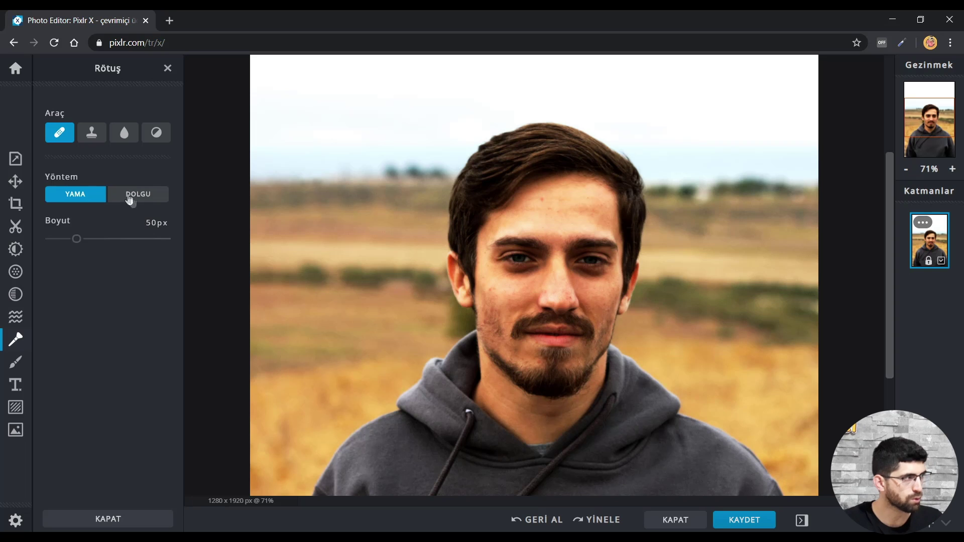
Step: Try the Clone Stamp source and paint modes and the Blur/Sharpen brush
click(87, 140)
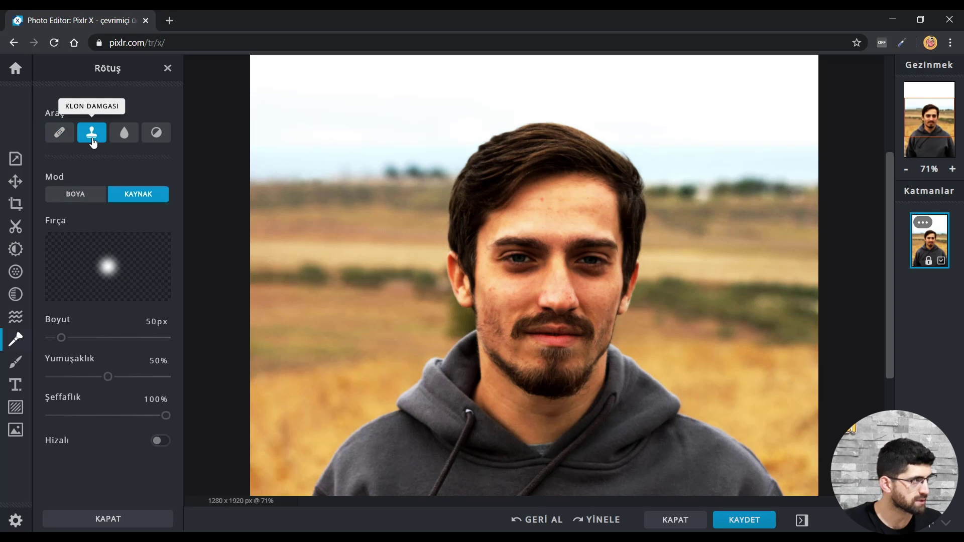
click(131, 195)
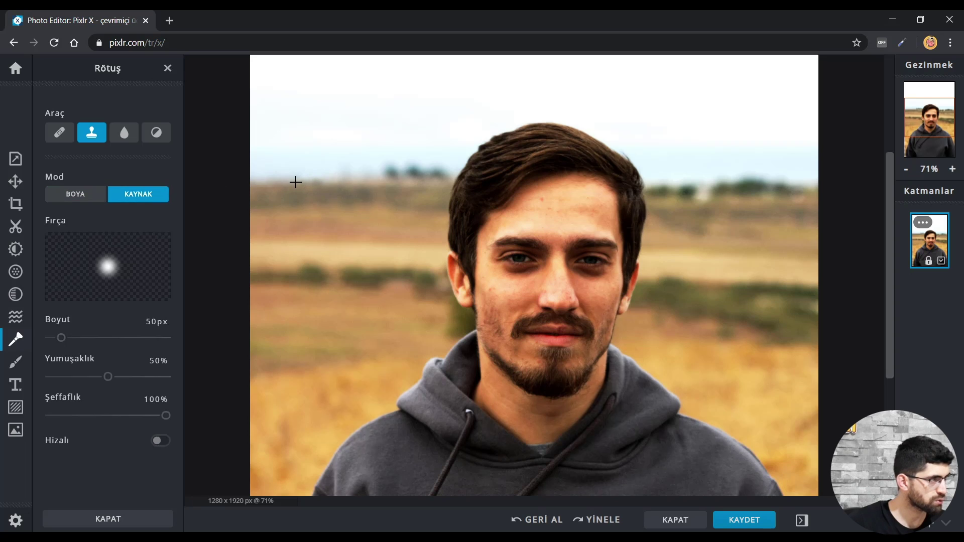
click(76, 196)
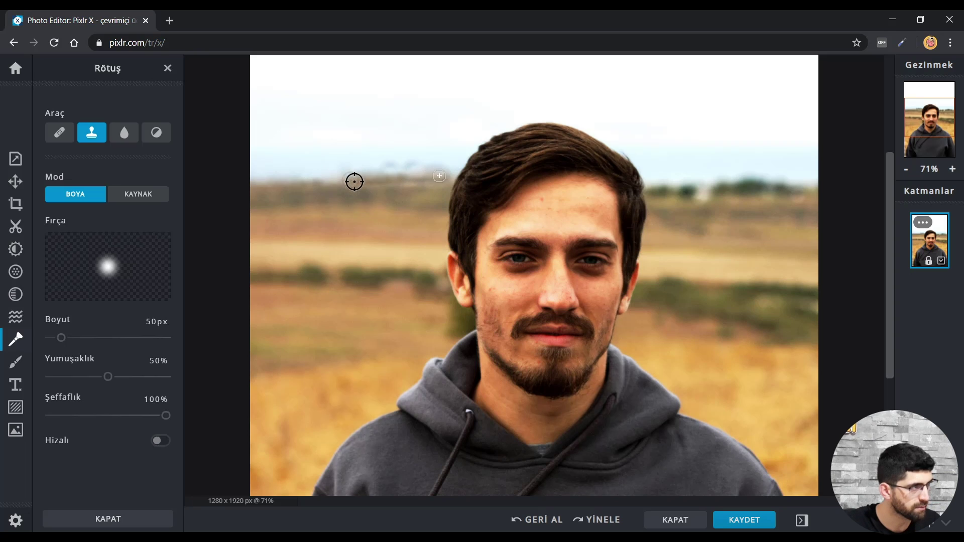
click(124, 133)
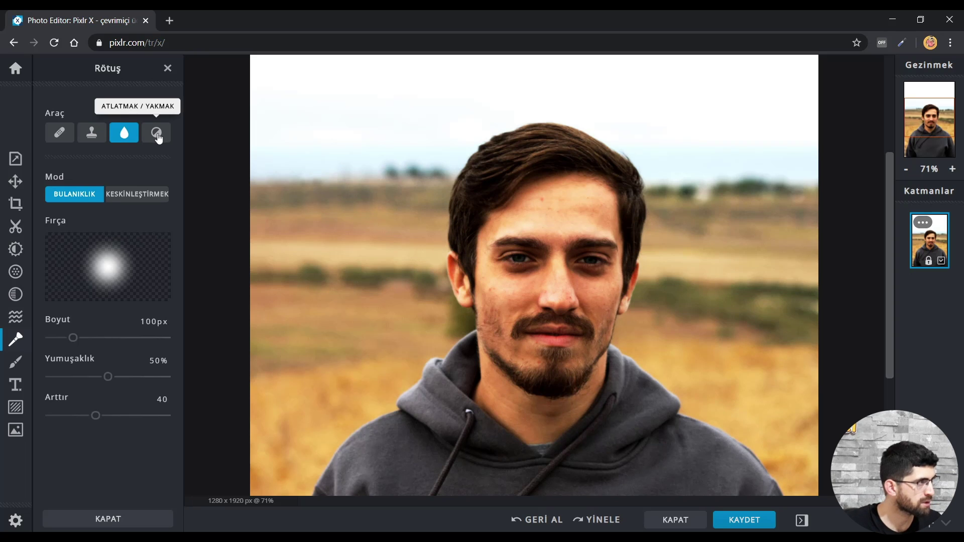
Step: Burn over the eyebrows, eyes and chin beard with Dodge/Burn set to darken
click(157, 136)
click(138, 194)
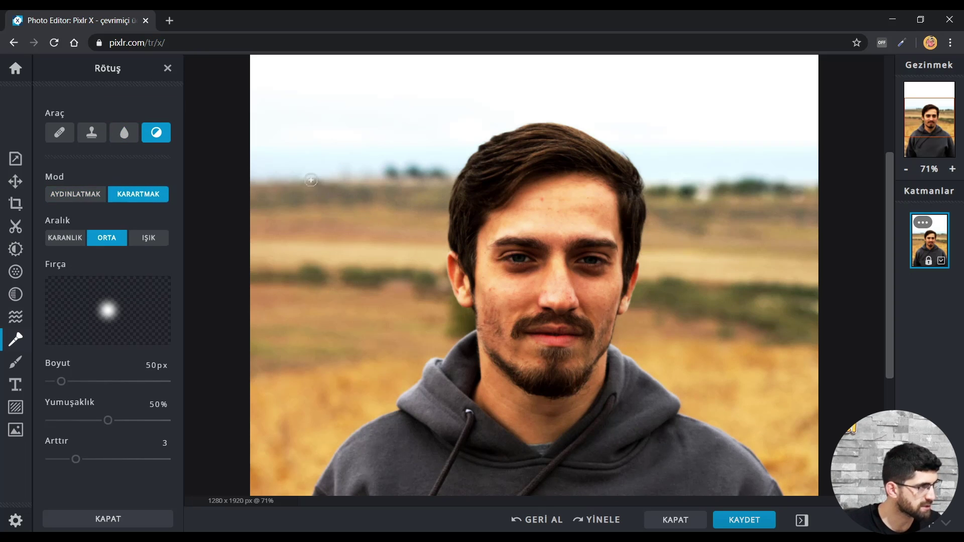
drag(515, 253, 615, 243)
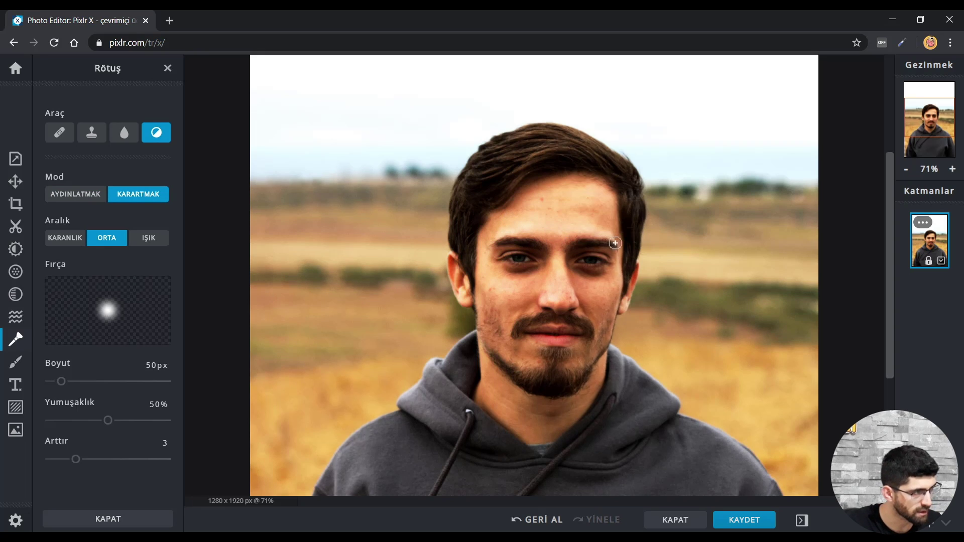
drag(555, 383, 484, 364)
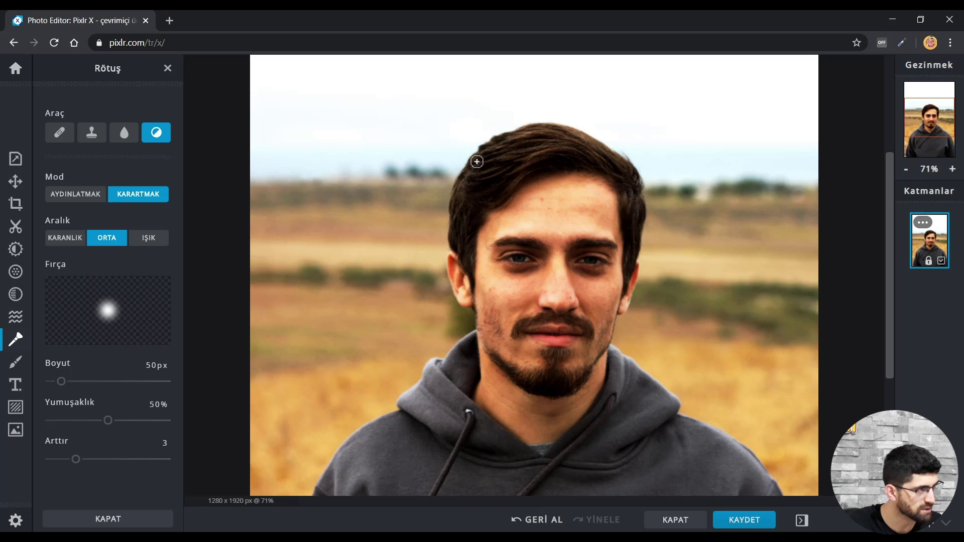
scroll(627, 226, down, 5)
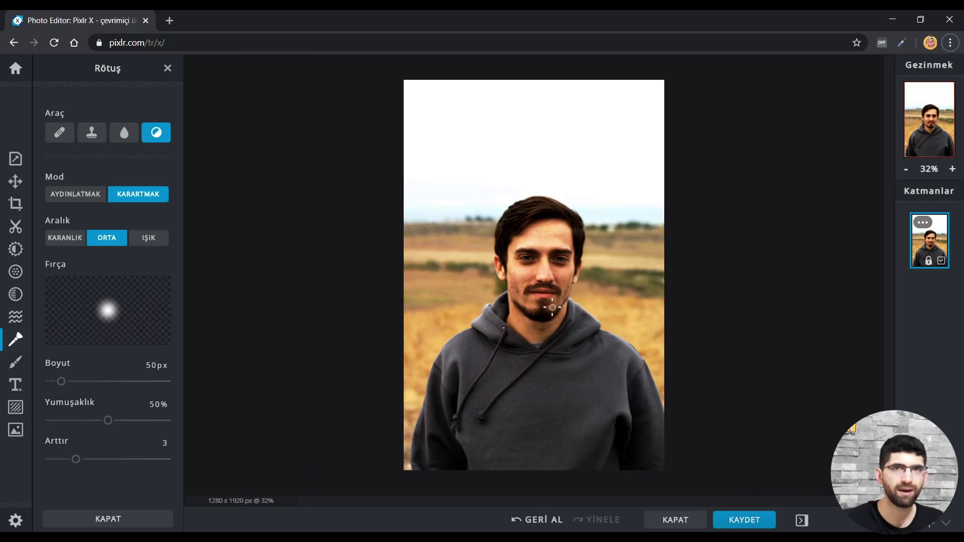
Step: Undo the last change and try the eraser, shape and pen drawing tools
click(15, 361)
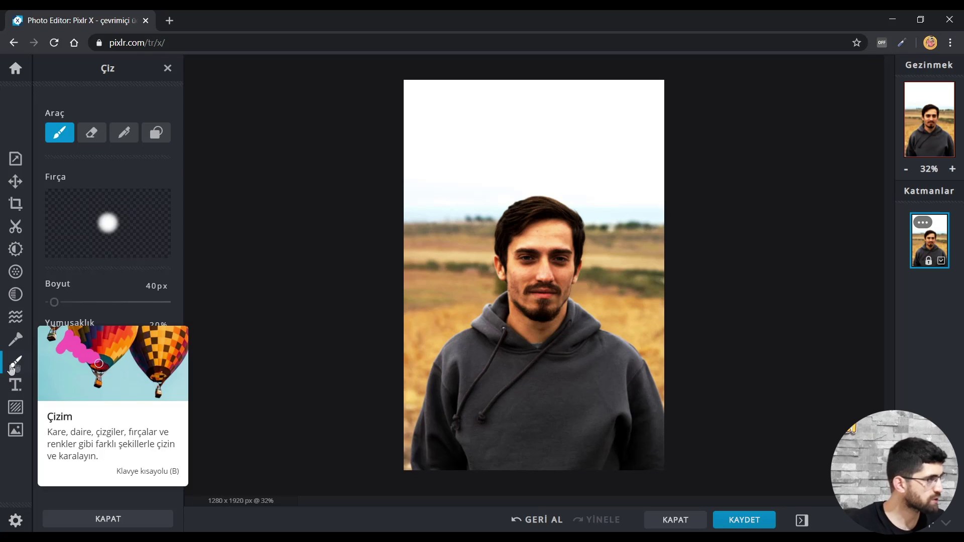
key(ctrl+z)
click(91, 132)
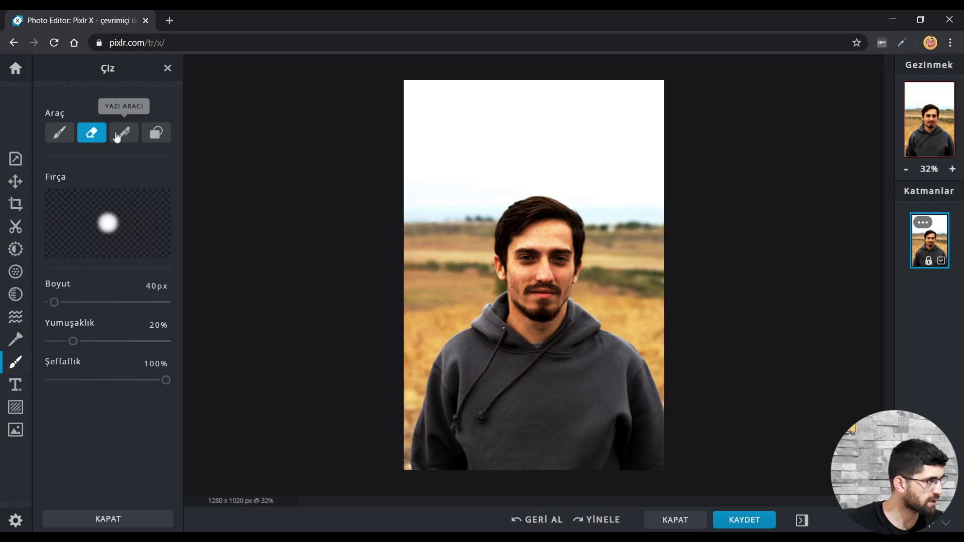
click(124, 133)
click(155, 135)
click(124, 133)
Step: Add a new text layer and move it to the top of the image
key(t)
click(117, 136)
drag(566, 256, 567, 148)
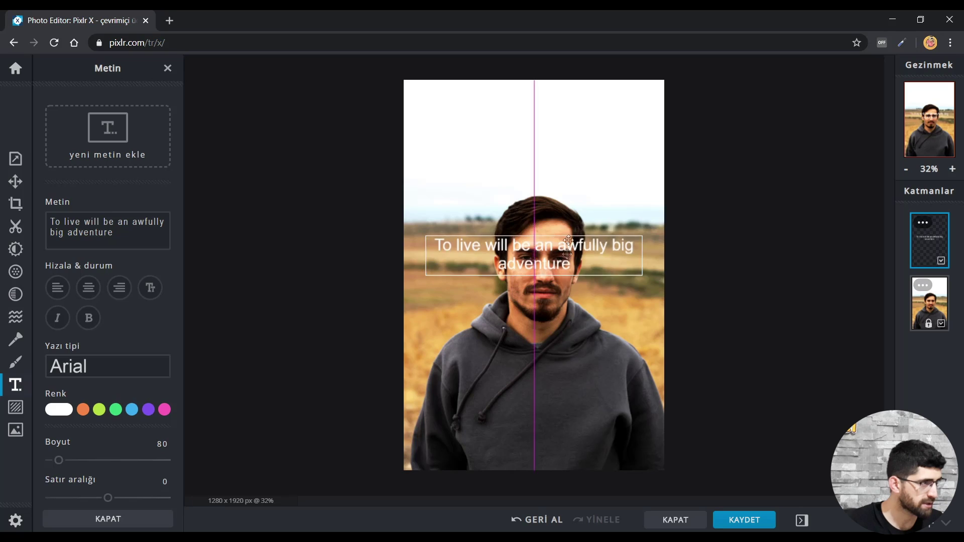
Step: Replace the text with the black quote 'Eğitim, sen öğrenene kadar devam eder...' nudged slightly lower
double_click(562, 145)
click(59, 409)
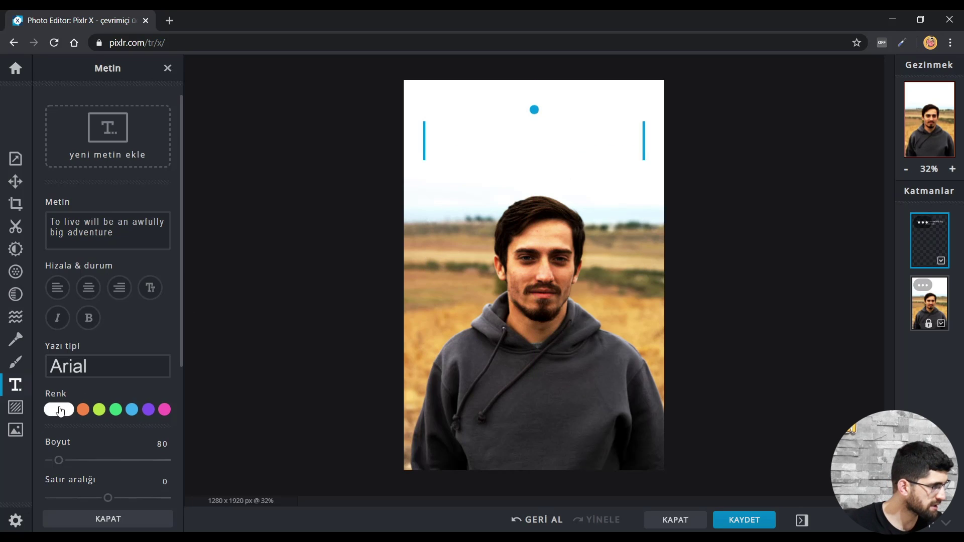
text("Eğitim, sen öğrenene kadar devam eder...")
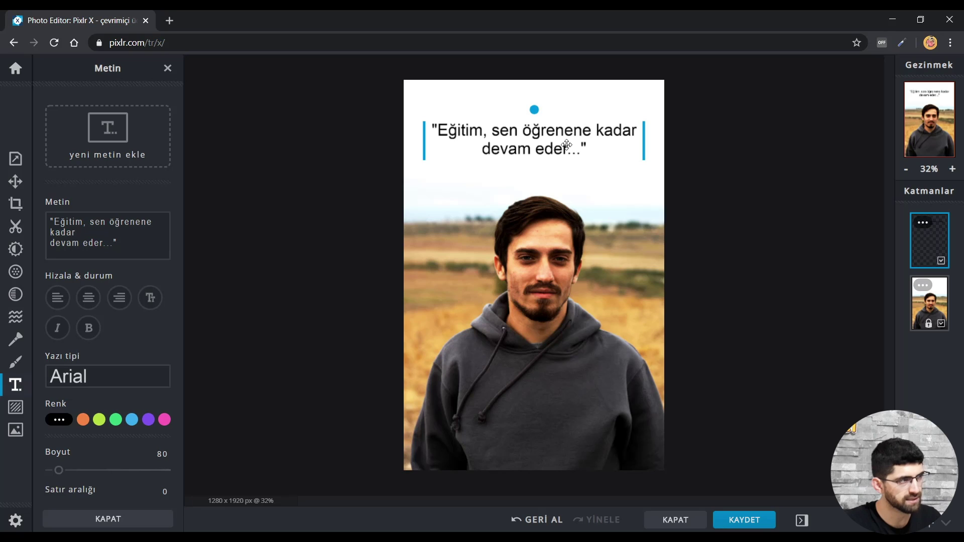
drag(567, 145, 569, 153)
double_click(561, 146)
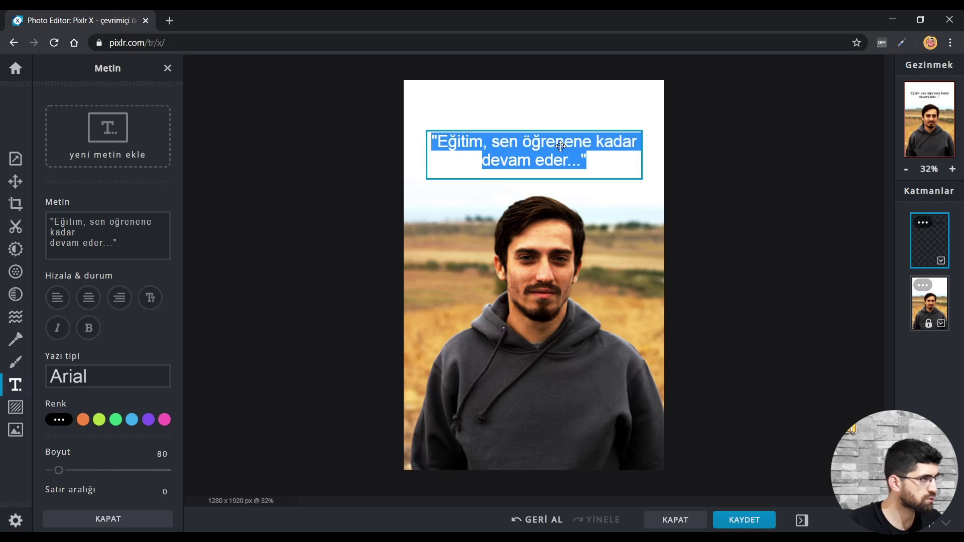
click(105, 380)
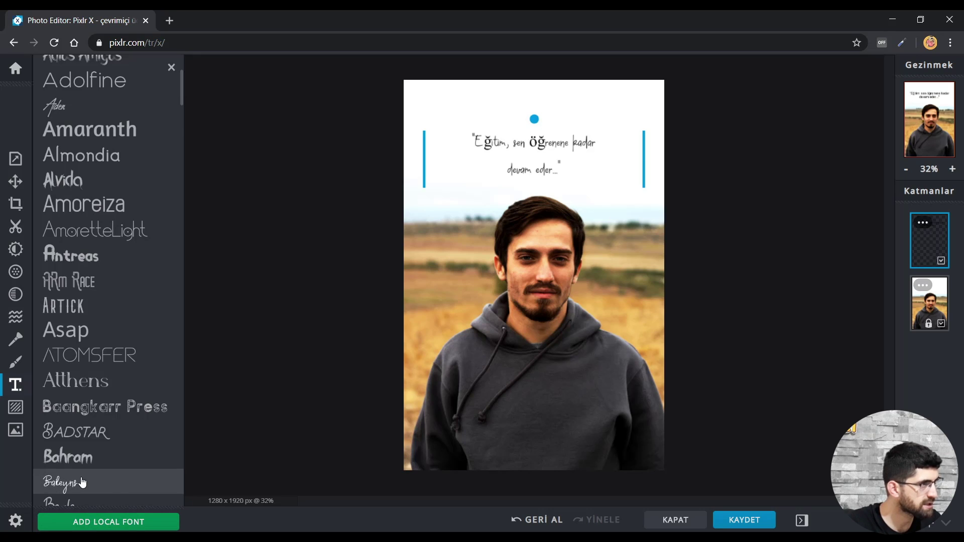
Step: Keep the Neorah font and set the quote to size 77, letter spacing 6
scroll(81, 481, down, 3)
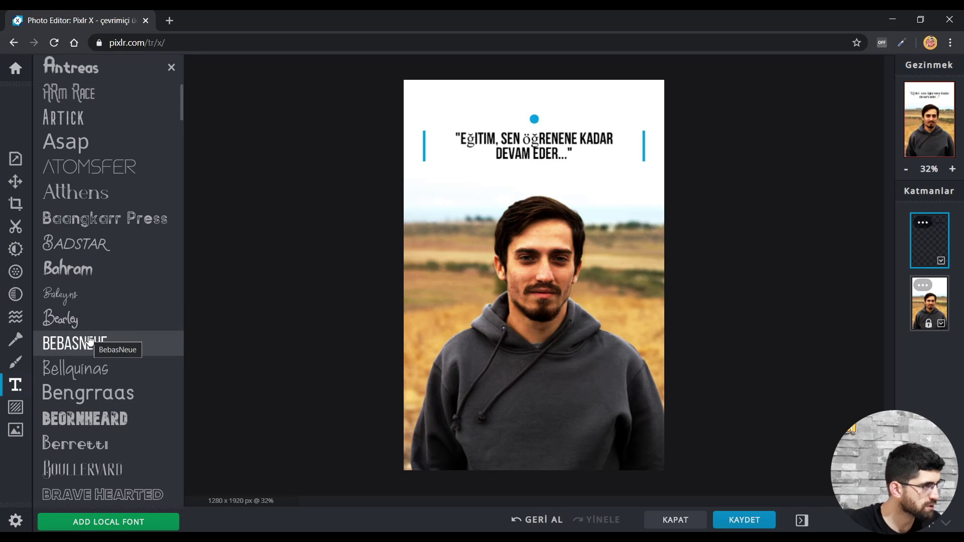
key(Escape)
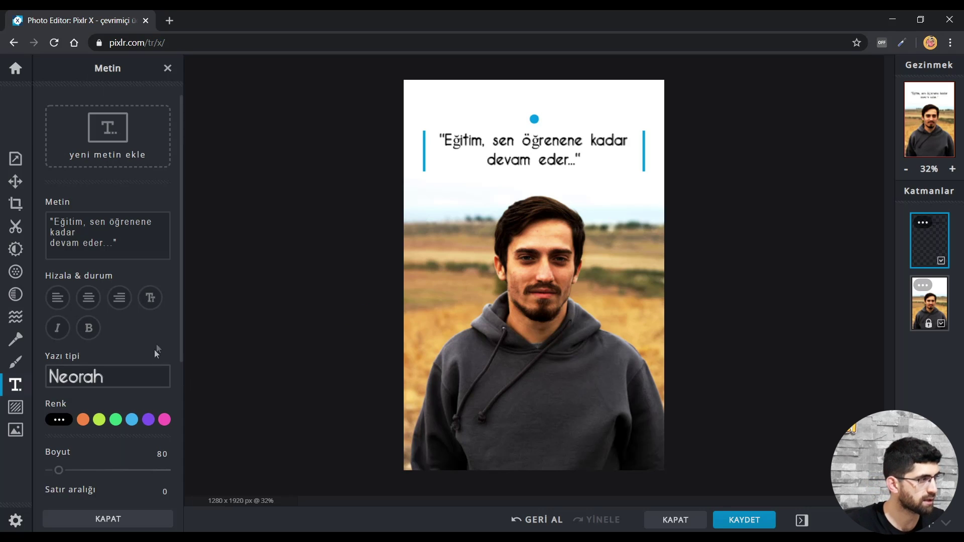
scroll(161, 347, down, 3)
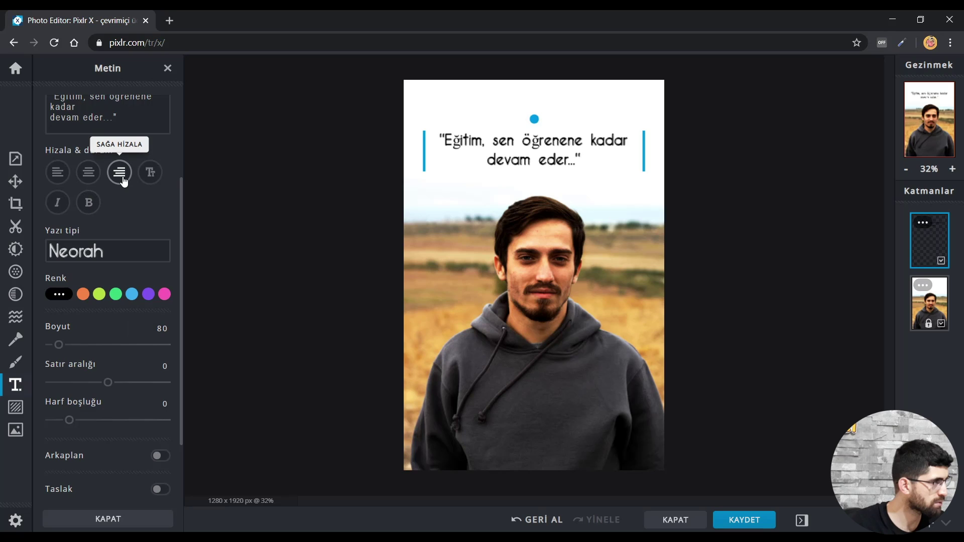
click(151, 172)
mouse_move(59, 345)
mouse_down()
mouse_move(78, 345)
mouse_move(59, 344)
mouse_up()
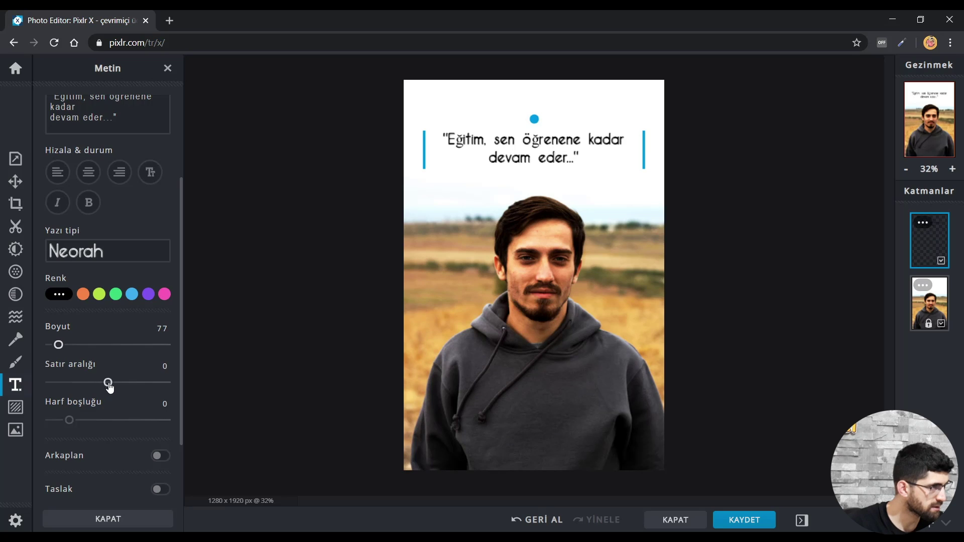
drag(69, 420, 74, 419)
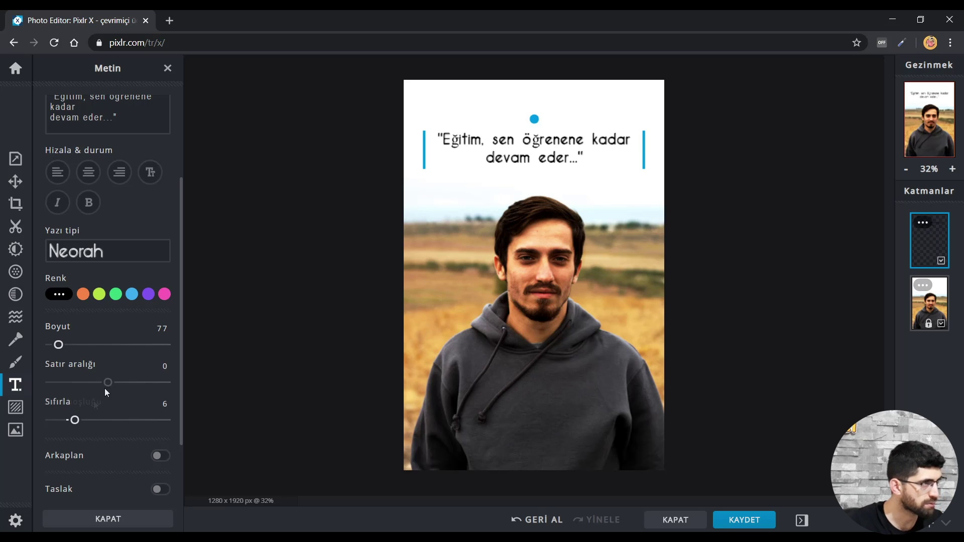
Step: Switch the quote to Georgia with no background, outline or shadow after trying an orange outline
click(108, 251)
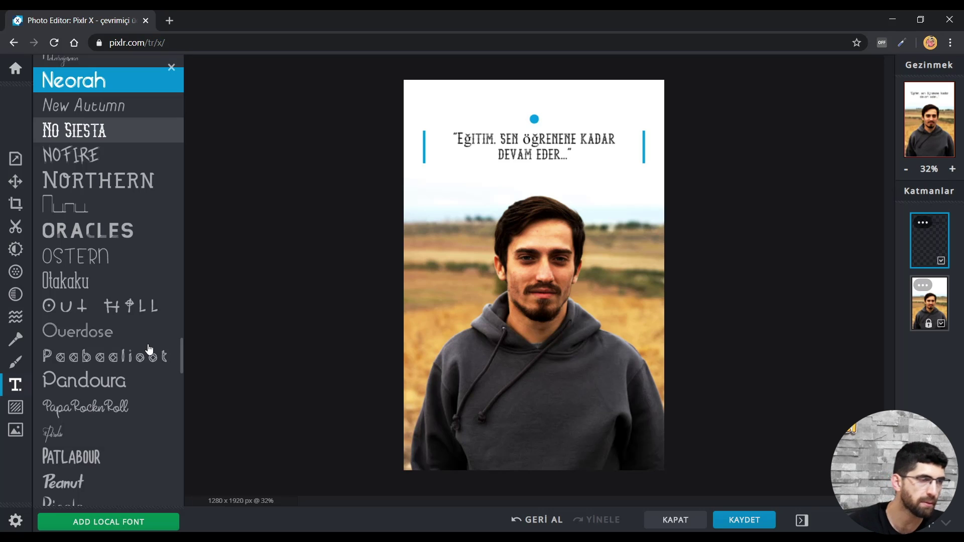
scroll(103, 218, down, 3)
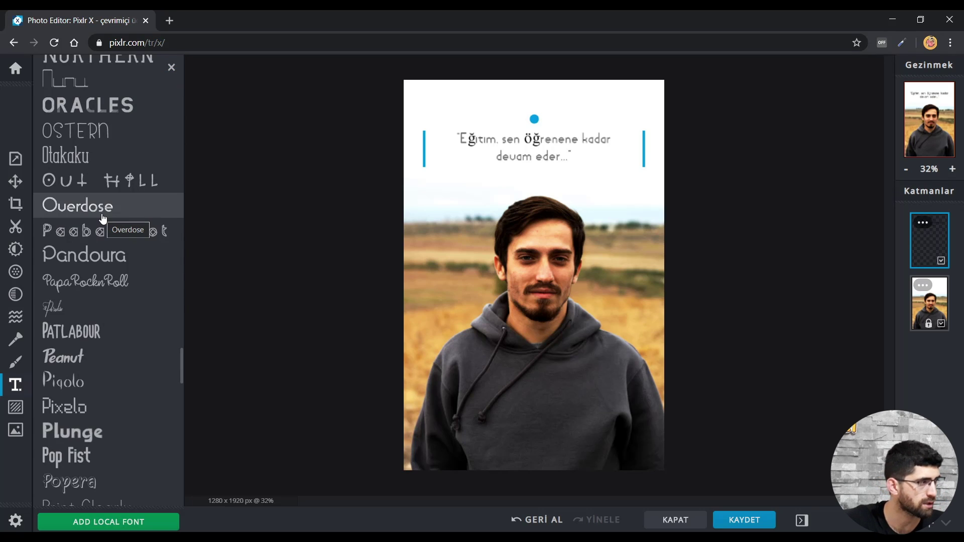
scroll(118, 291, down, 5)
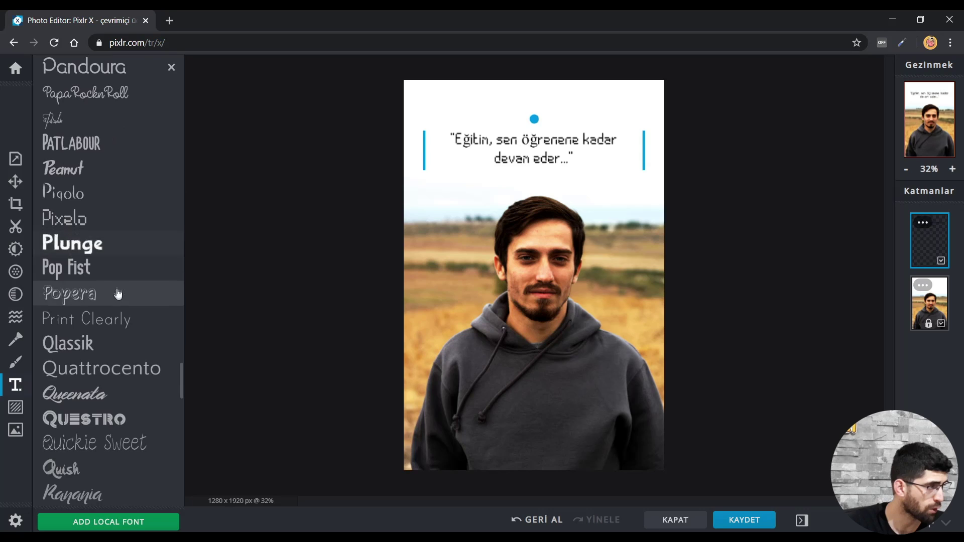
click(160, 367)
click(161, 368)
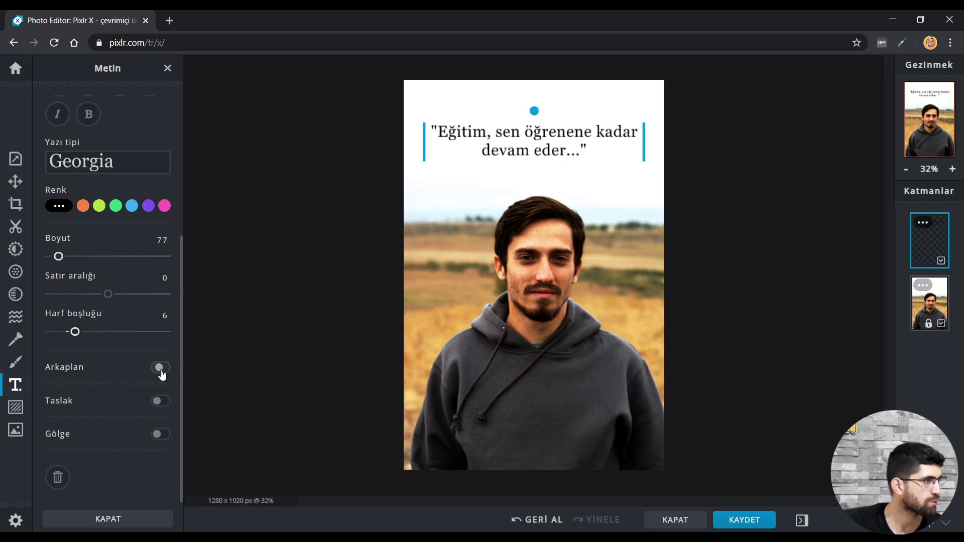
click(161, 401)
click(83, 440)
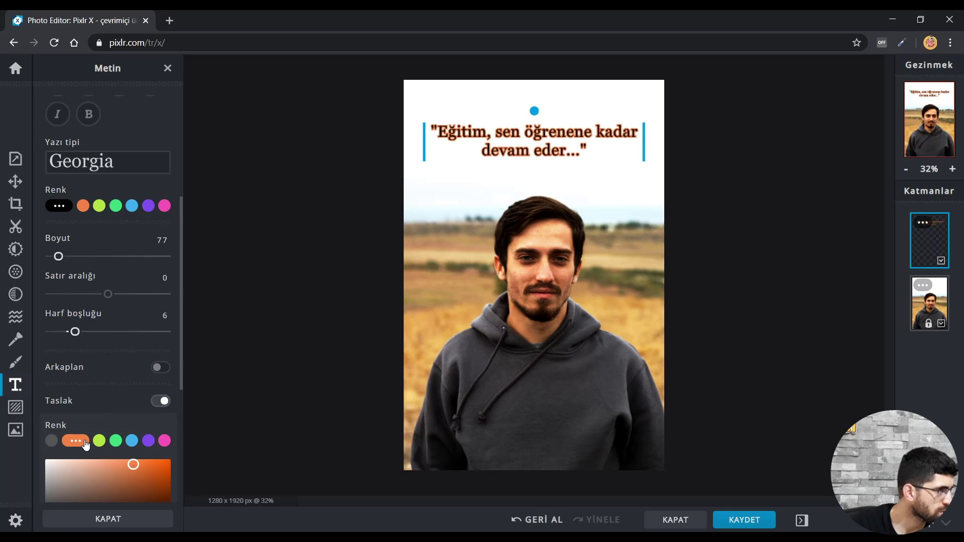
click(160, 401)
click(160, 435)
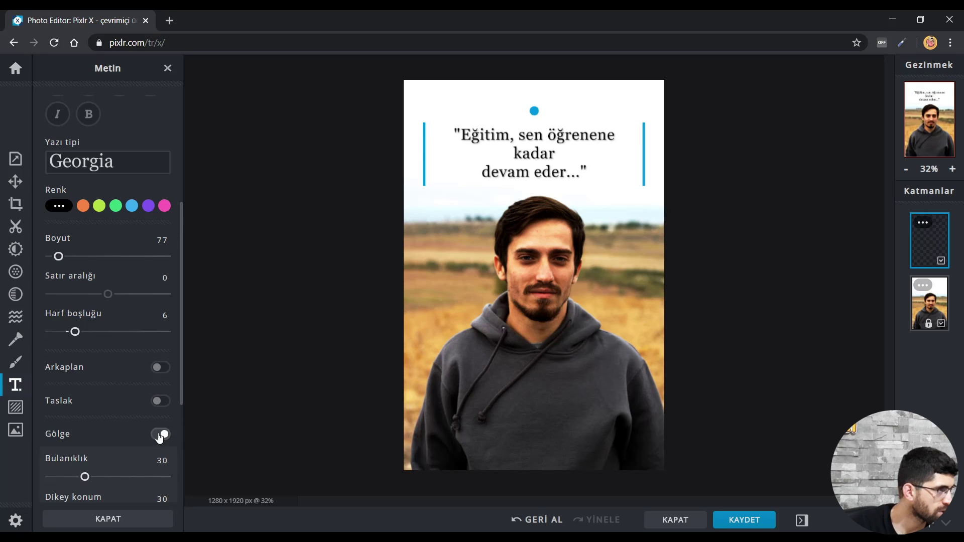
click(160, 435)
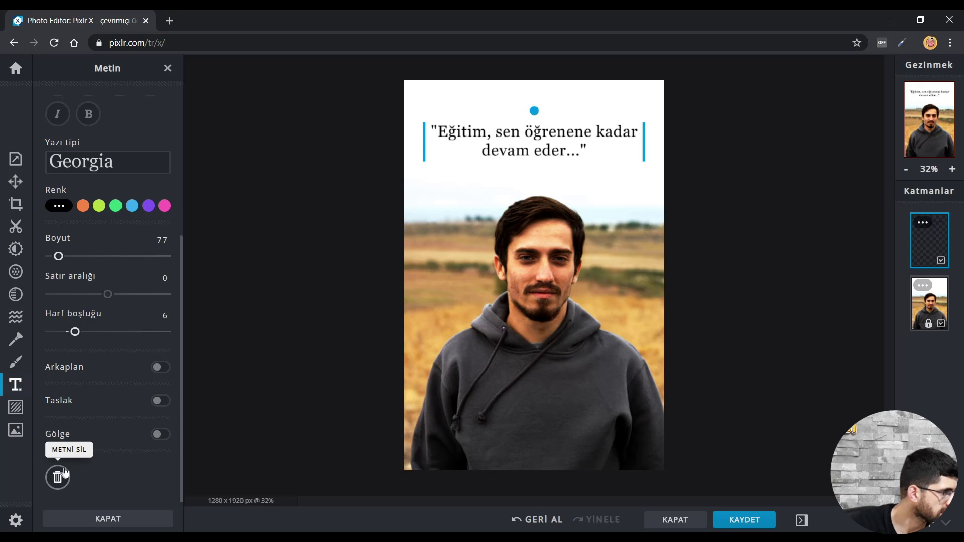
scroll(126, 301, up, 3)
Step: Preview Blurry Lights, purple light-leak, green, grey smoky and pink bokeh overlays
click(15, 407)
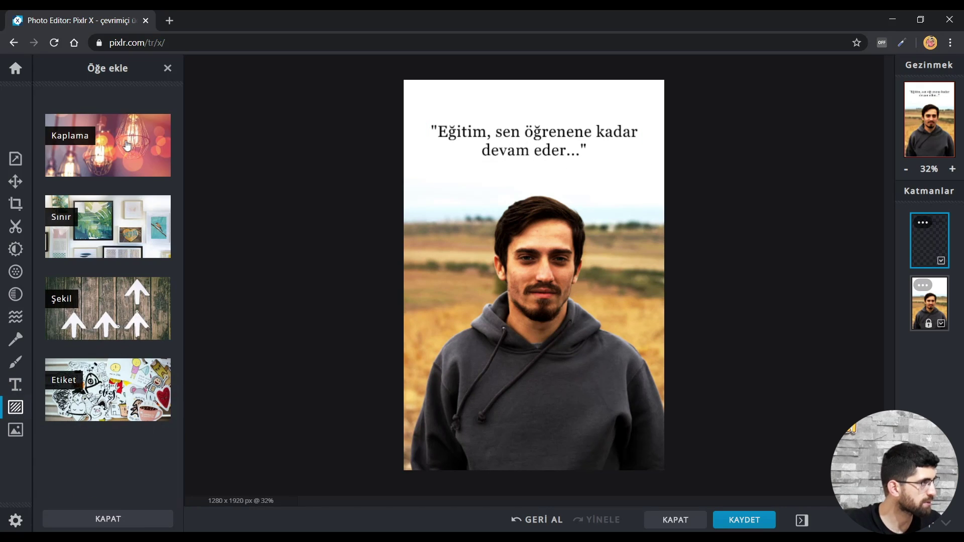
click(140, 153)
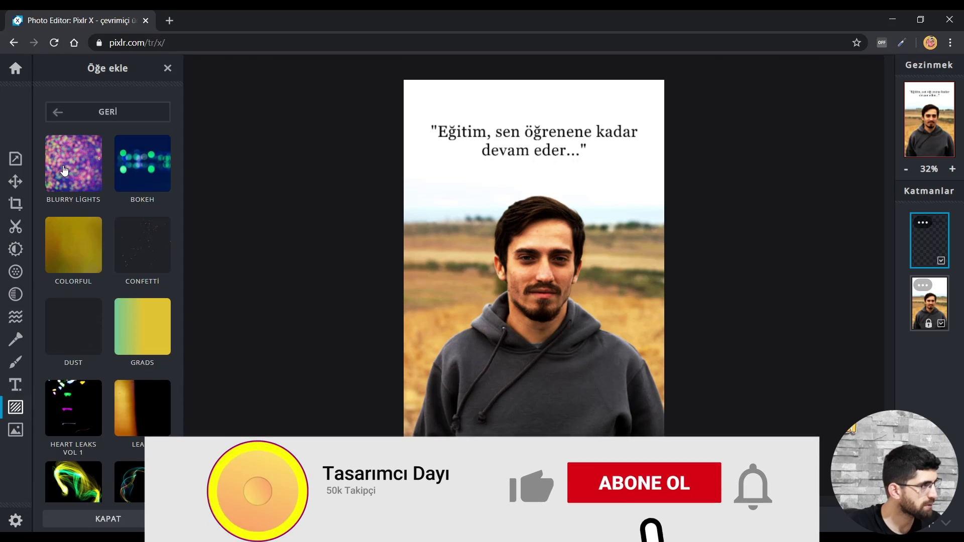
click(119, 202)
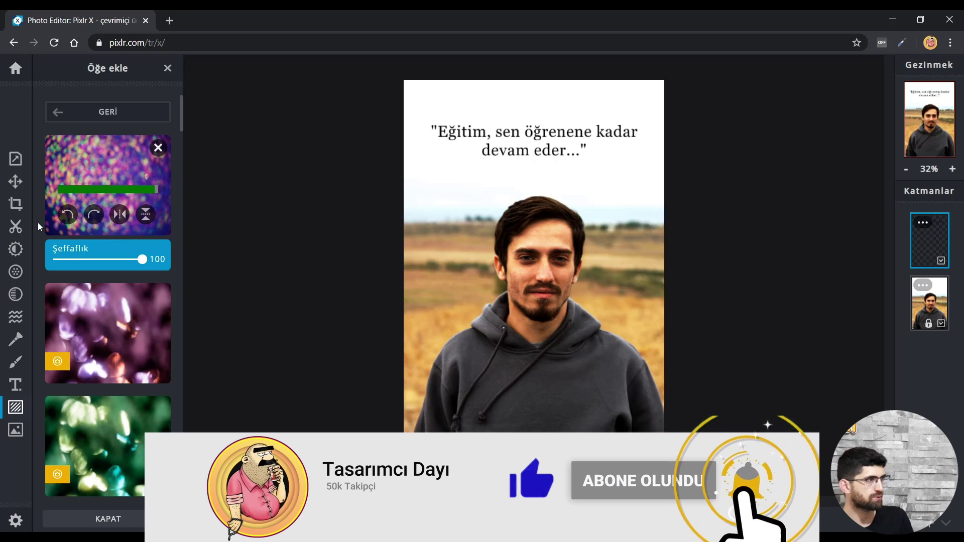
click(111, 320)
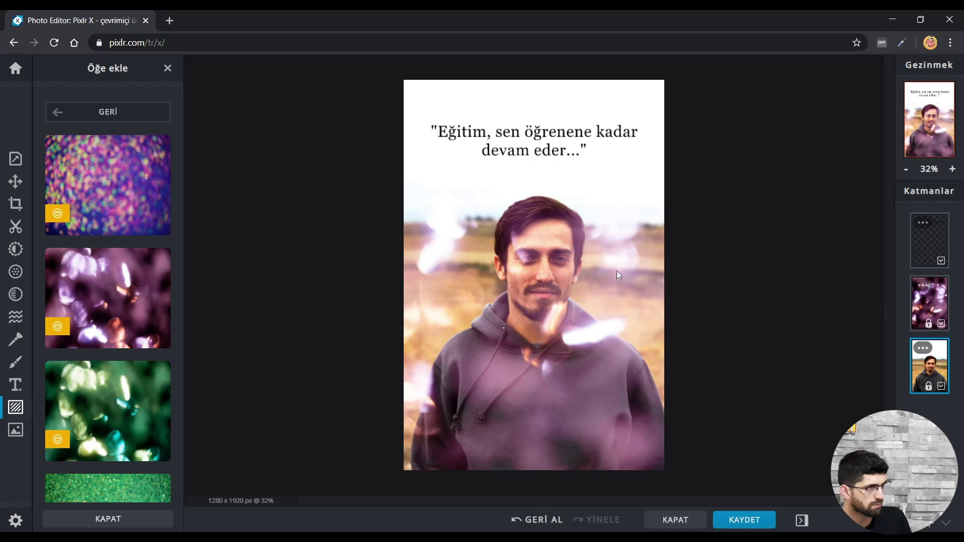
mouse_move(107, 316)
scroll(146, 311, down, 3)
click(137, 272)
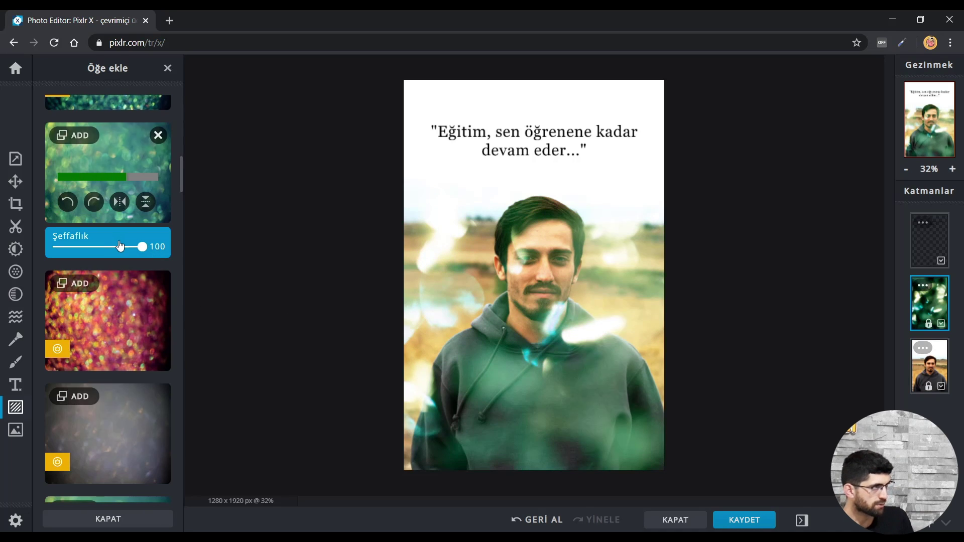
scroll(115, 242, down, 5)
click(116, 200)
click(119, 338)
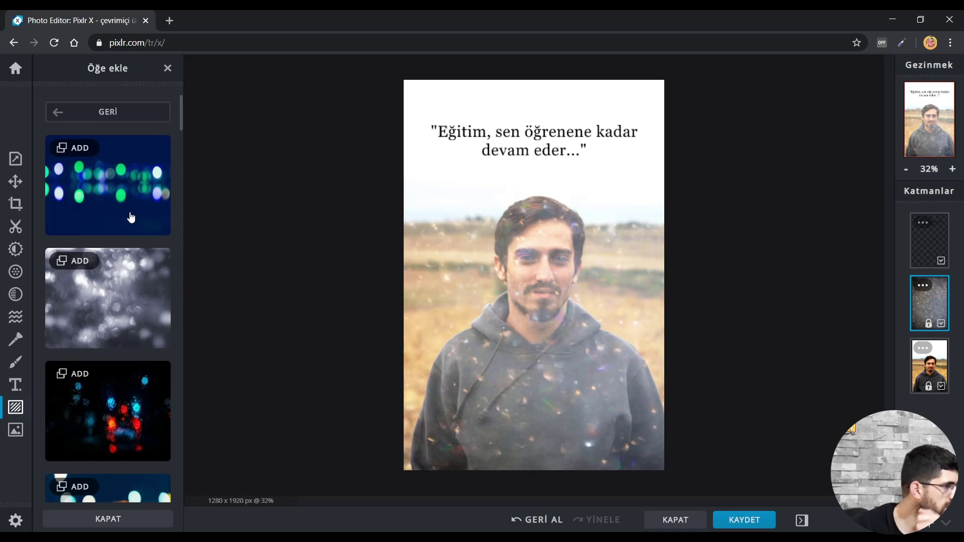
Step: Try more bokeh overlays, then add a colourful bokeh layer at 60 opacity
scroll(121, 236, down, 4)
scroll(103, 302, down, 1)
click(101, 317)
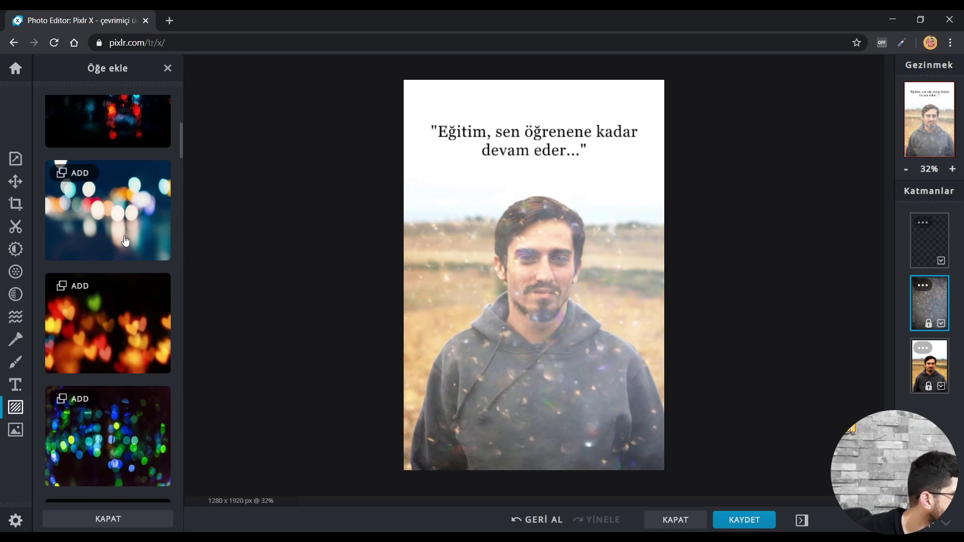
click(123, 224)
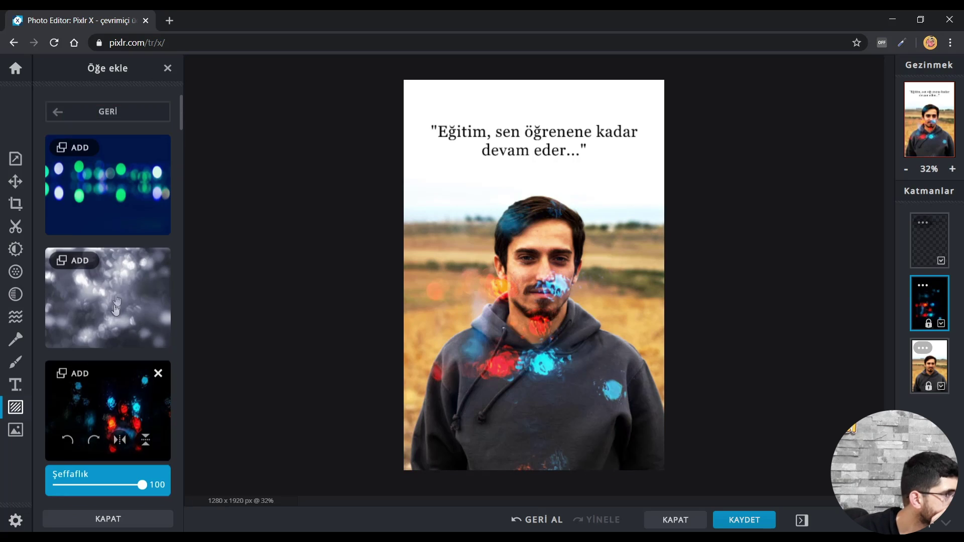
click(111, 211)
scroll(113, 295, down, 3)
click(107, 326)
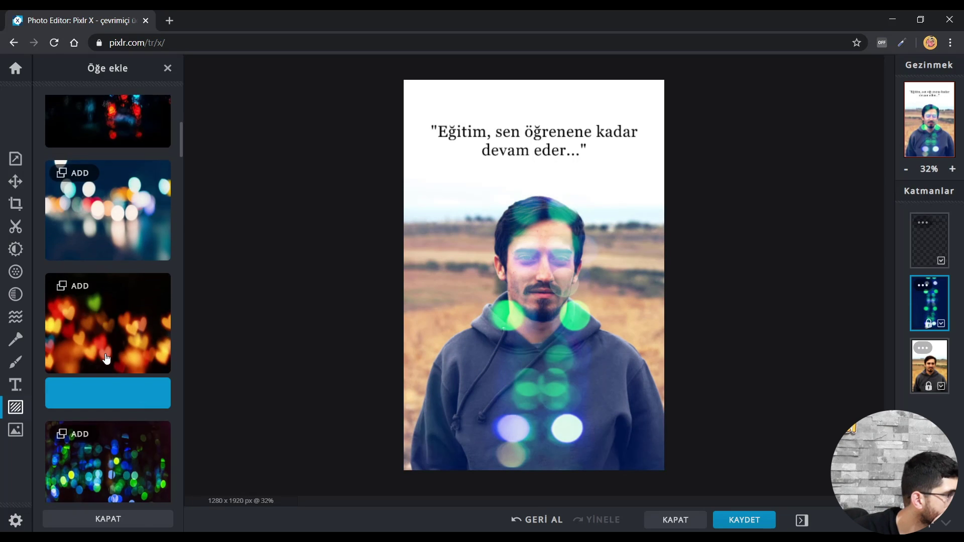
click(109, 342)
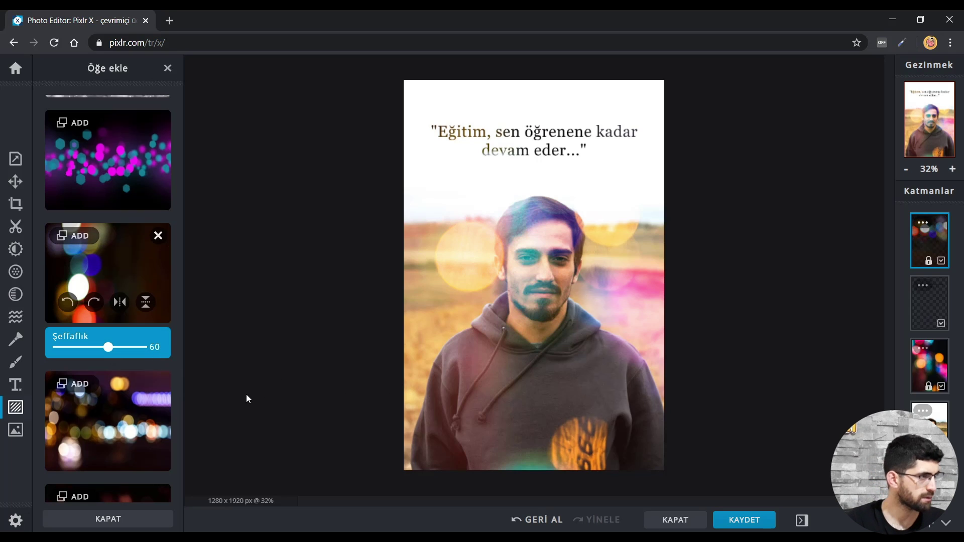
drag(181, 377, 180, 92)
click(91, 115)
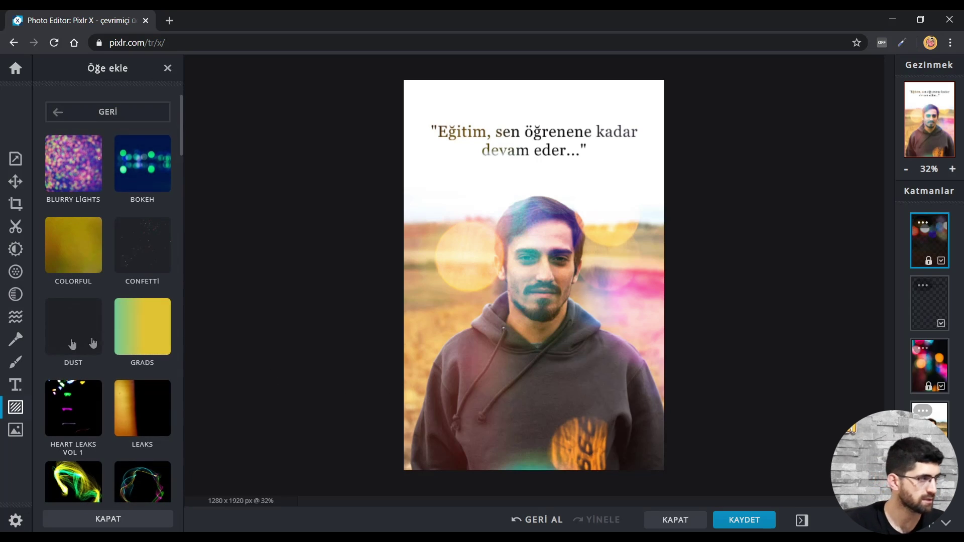
Step: Browse the Confetti overlays and return to the overlay categories
click(145, 248)
scroll(110, 251, down, 3)
scroll(120, 312, down, 2)
scroll(117, 239, up, 5)
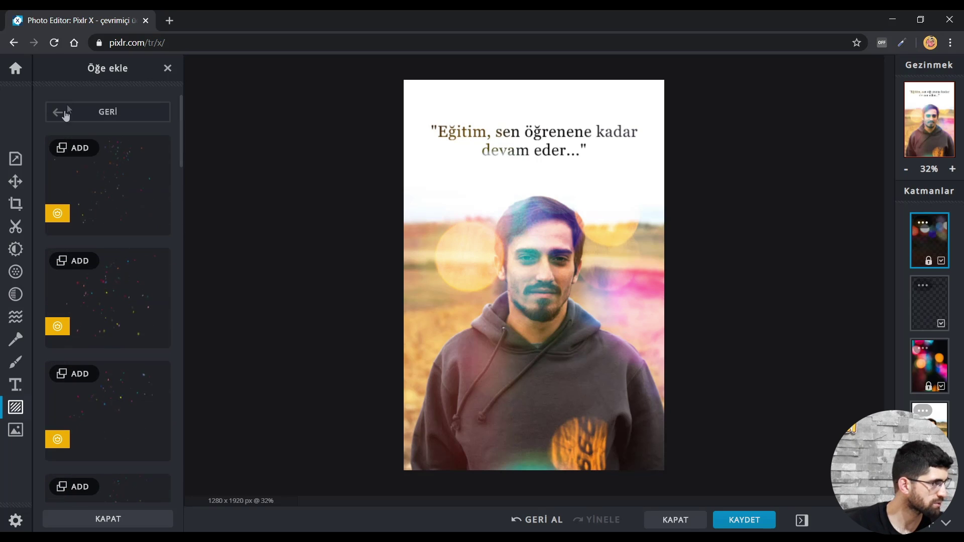
click(66, 114)
Step: Add the third fire-spark overlay over the hoodie as its own layer
click(125, 260)
click(125, 208)
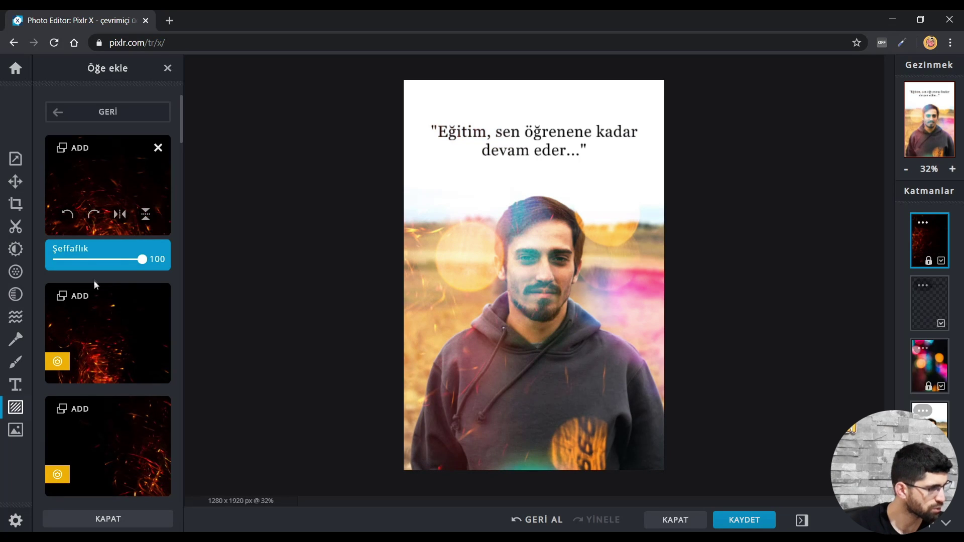
click(144, 422)
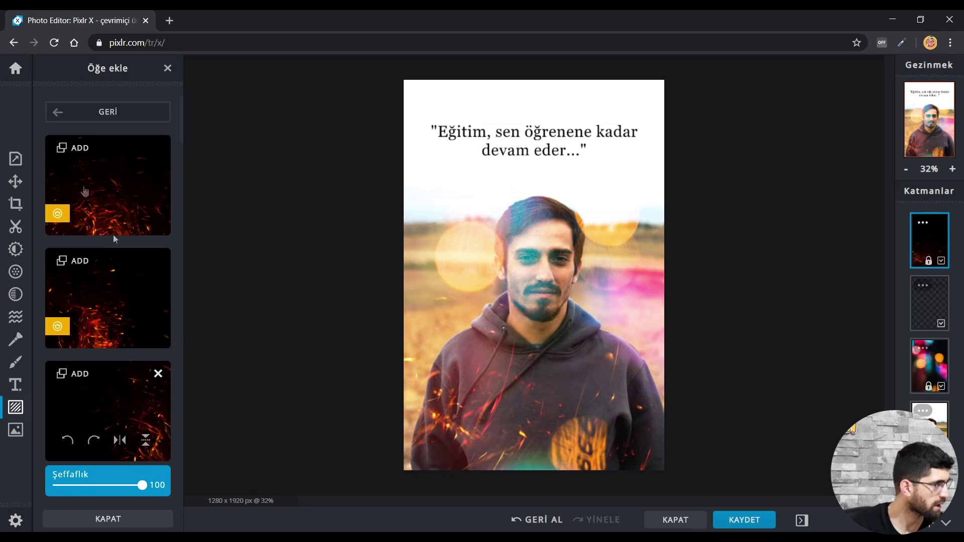
click(107, 112)
click(16, 430)
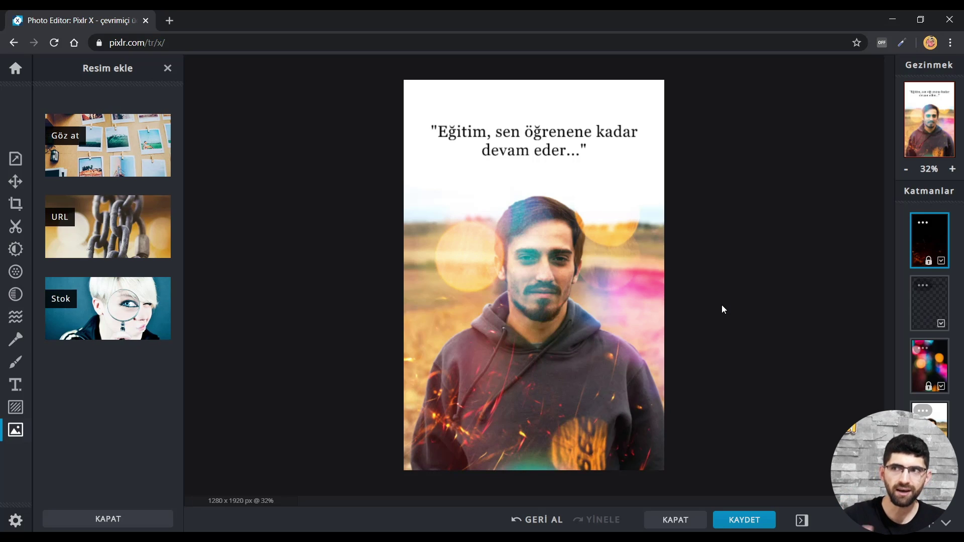
click(744, 520)
Step: Download the poster as pixlr-x.jpg at 100% quality and close the confirmation
double_click(560, 220)
text(pixlr-x)
drag(605, 306, 623, 302)
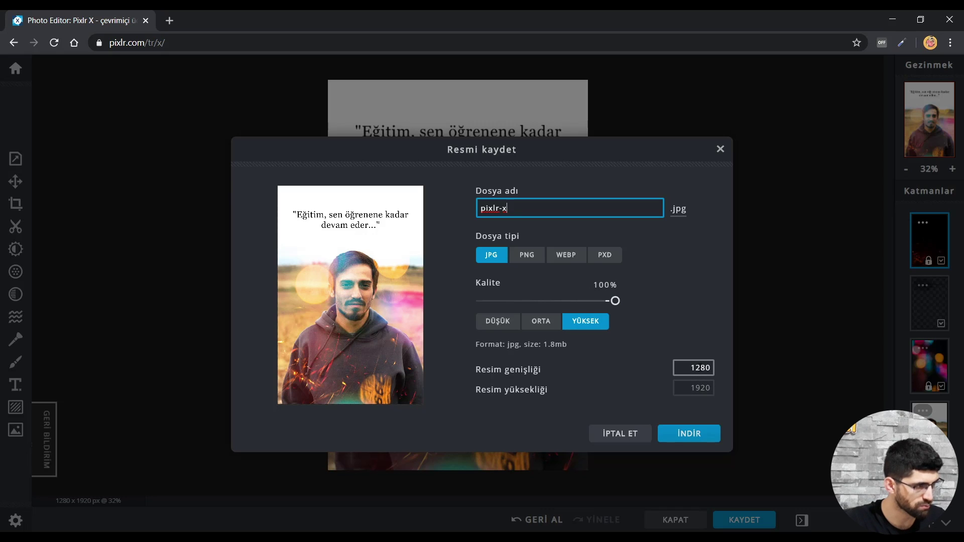
click(689, 435)
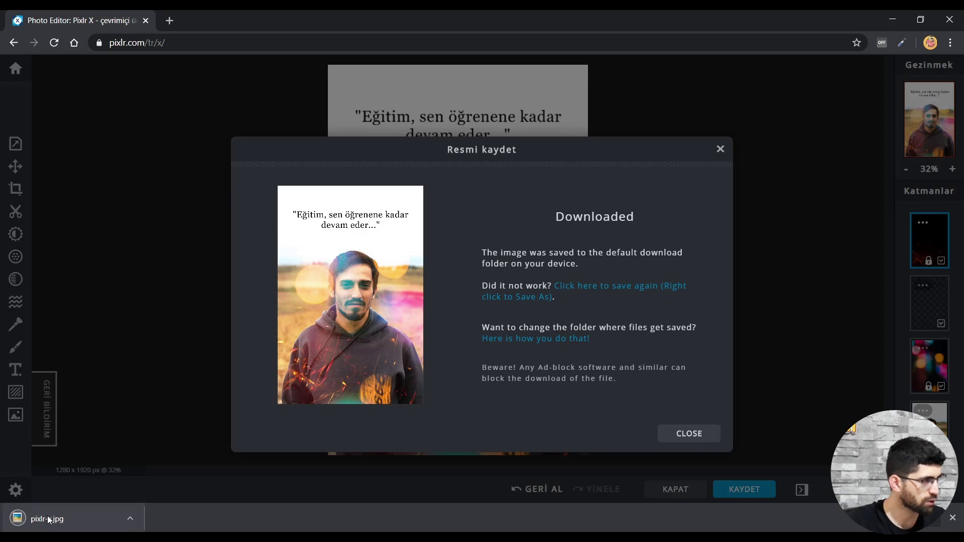
click(689, 434)
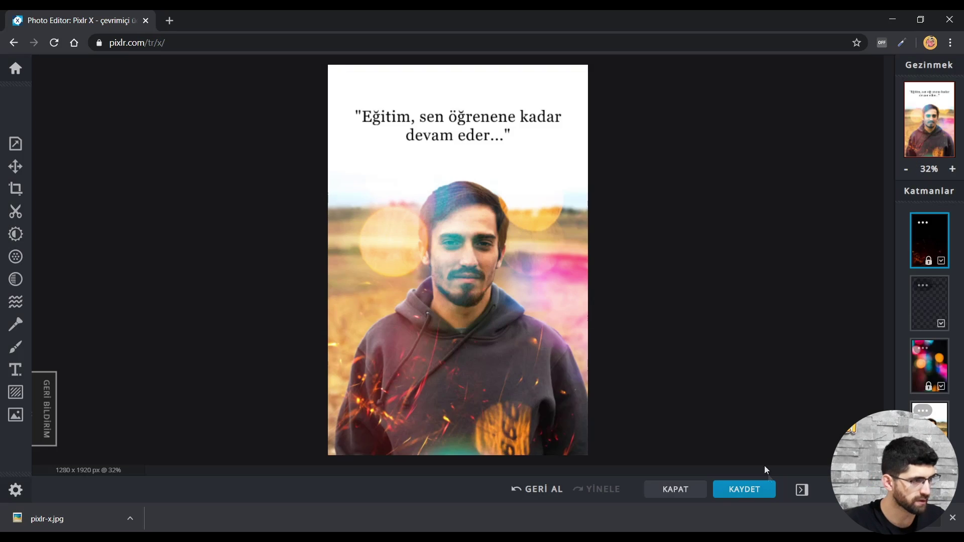
Step: Leave the editor and rename the saved project to Pixlr-x
click(675, 489)
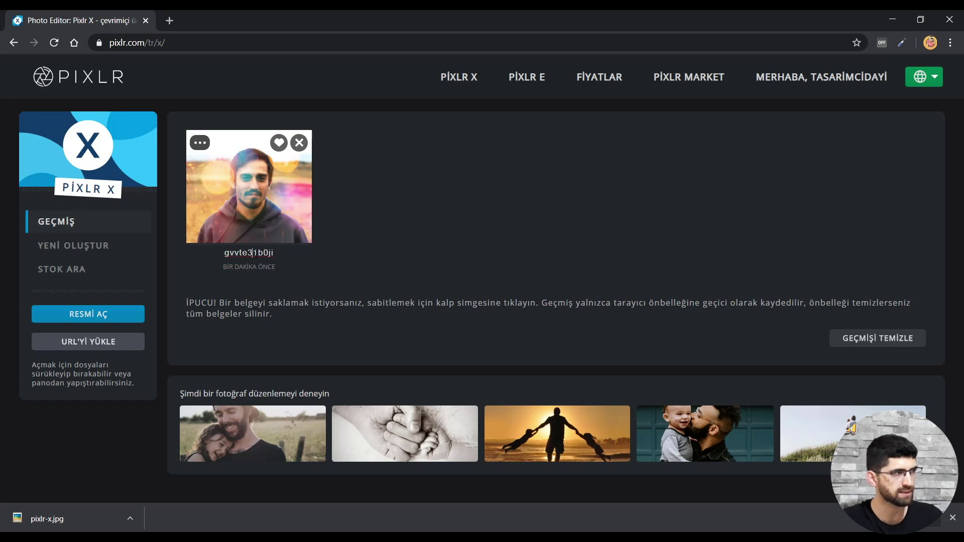
key(ctrl+a)
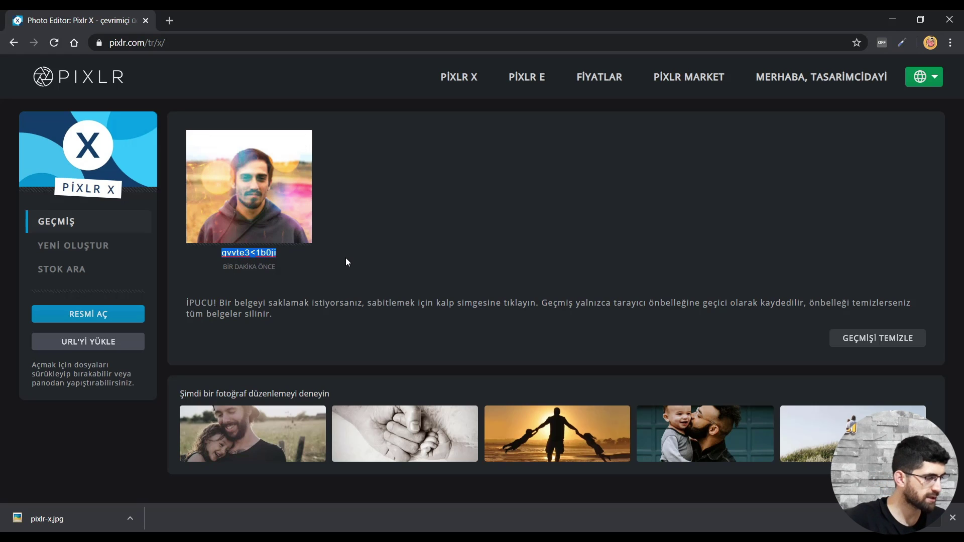
text(Pixlr-x)
key(Return)
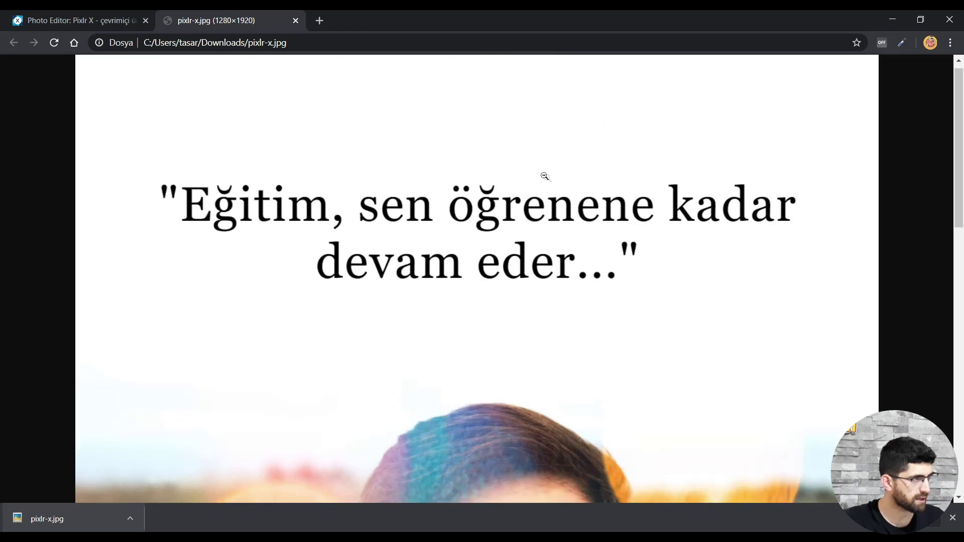
Step: Fit the finished pixlr-x.jpg poster to the Chrome window, then return to the Pixlr tab
scroll(548, 178, down, 6)
scroll(548, 177, down, 6)
click(554, 226)
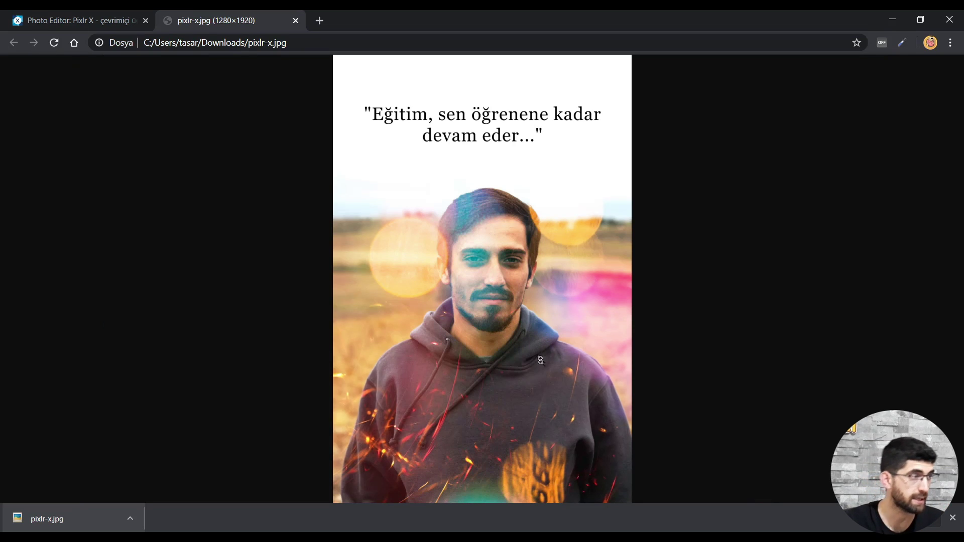
key(ctrl+shift+Tab)
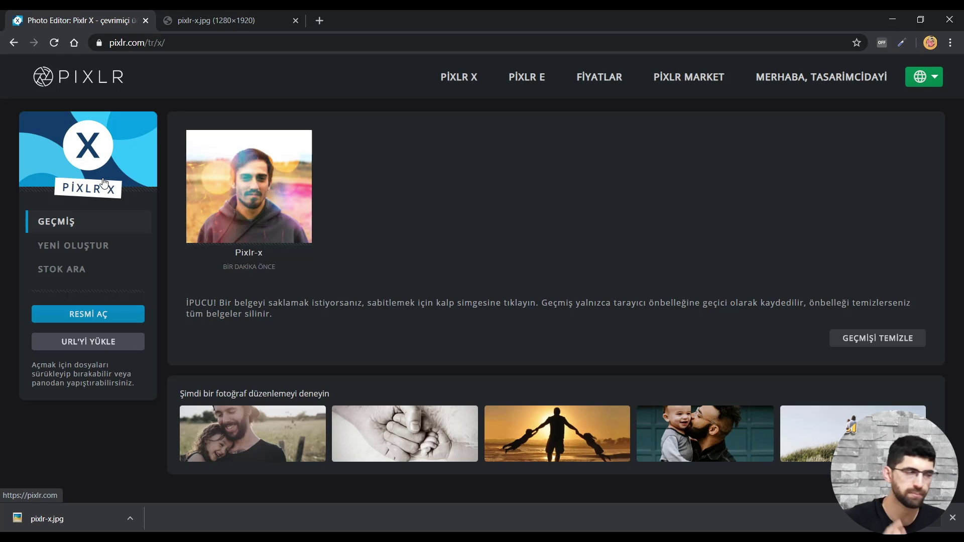
Step: From the Pixlr home page, launch Pixlr E and load the grassy-hill photo via stock search
click(86, 90)
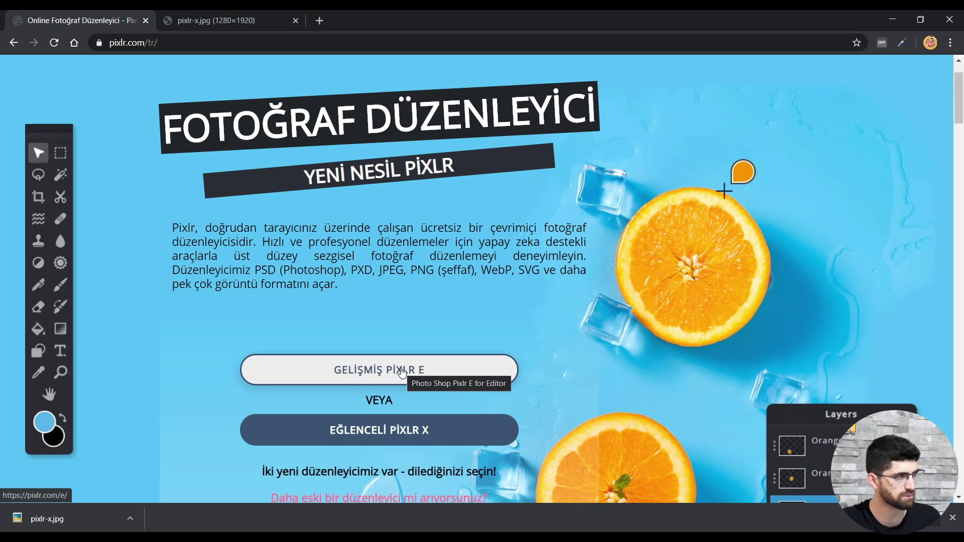
click(402, 372)
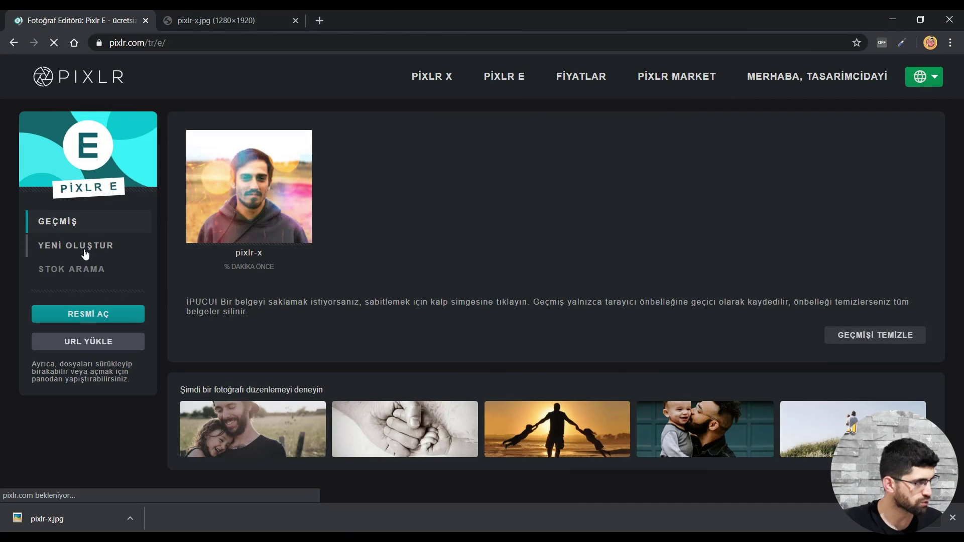
click(100, 271)
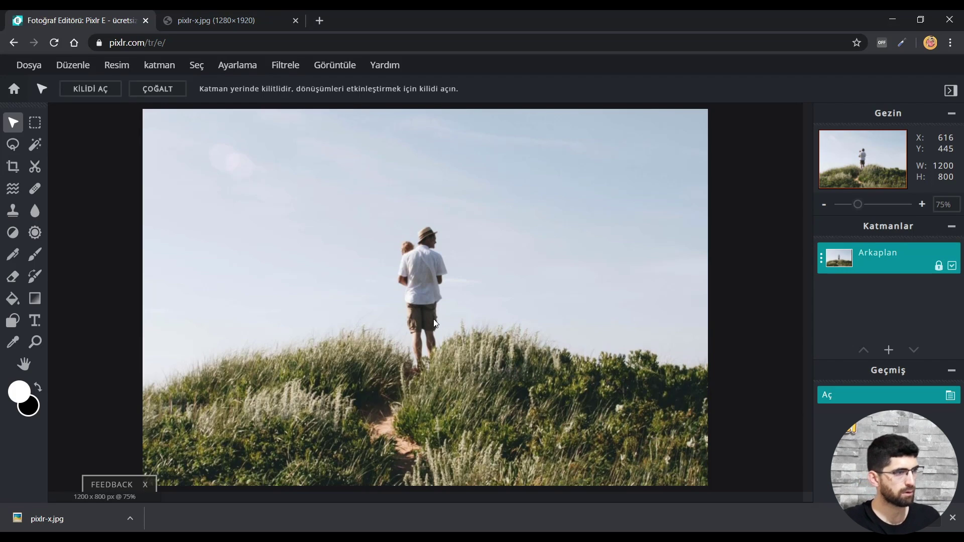
Step: Zoom in slightly and unlock the hill photo's Arkaplan background layer with KİLİDİ AÇ
scroll(316, 344, up, 1)
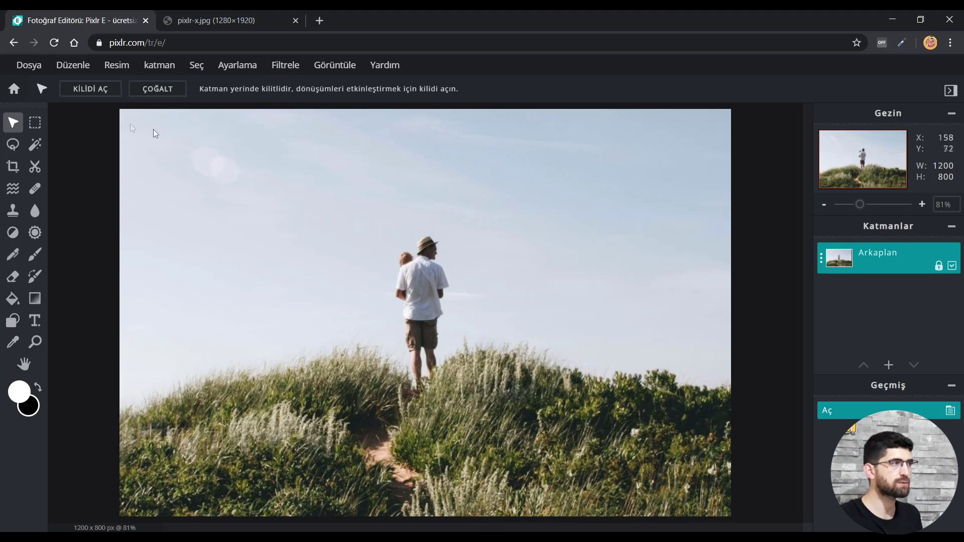
click(106, 91)
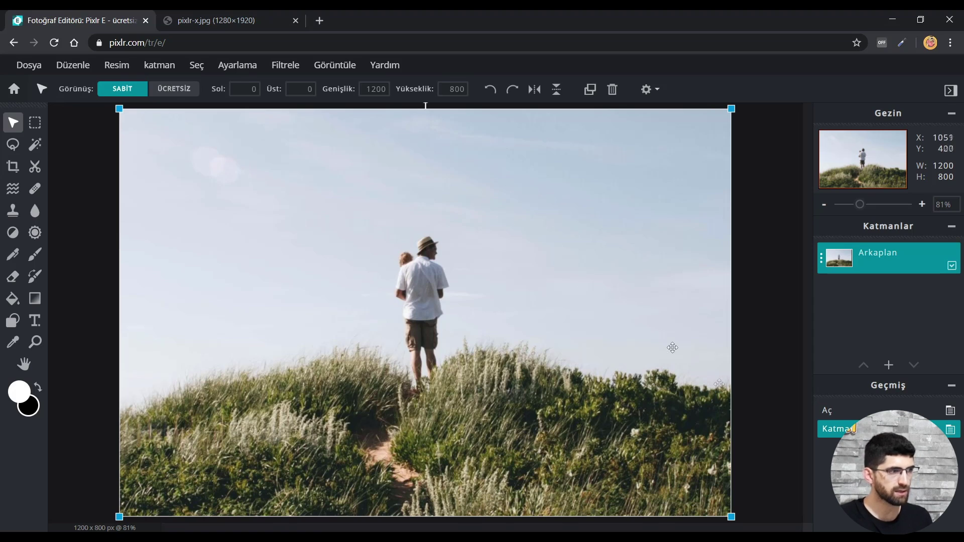
Step: Crop the hill photo at a 1:1 ratio to 800 × 800, then deselect the layer
click(14, 169)
click(322, 90)
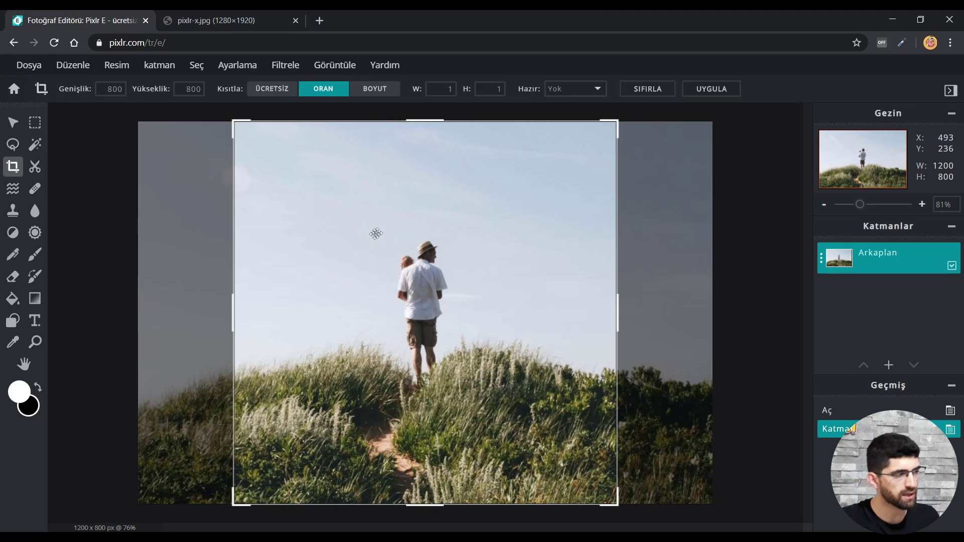
key(Return)
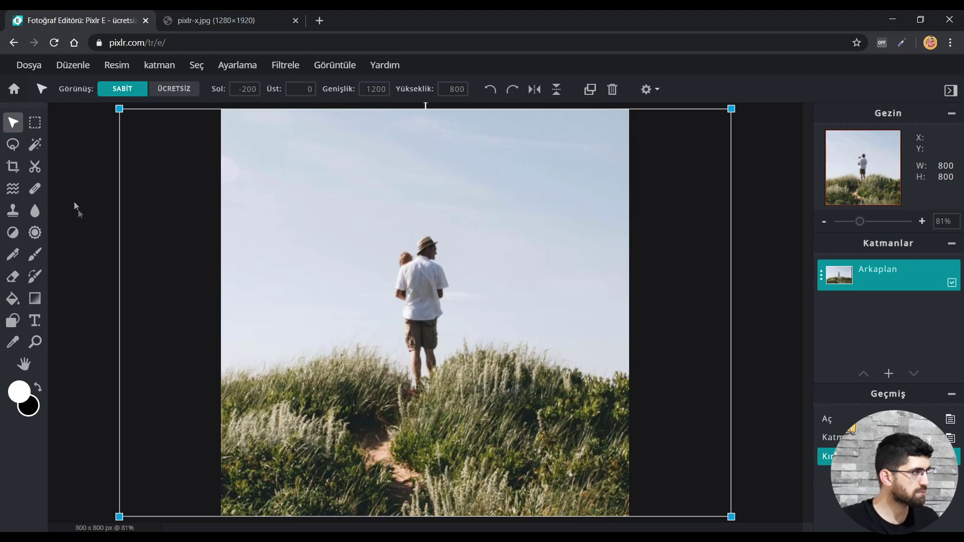
mouse_move(447, 259)
mouse_down()
mouse_move(415, 260)
mouse_move(476, 262)
mouse_move(436, 263)
mouse_move(458, 271)
mouse_up()
click(97, 301)
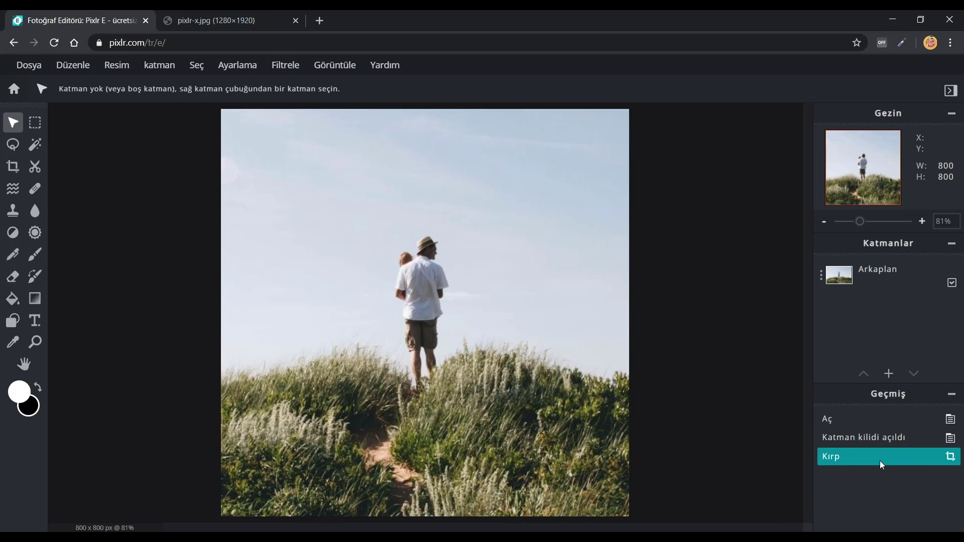
Step: Try a Marquee rectangle around the man and a Magic Wand sky selection, clearing each
key(m)
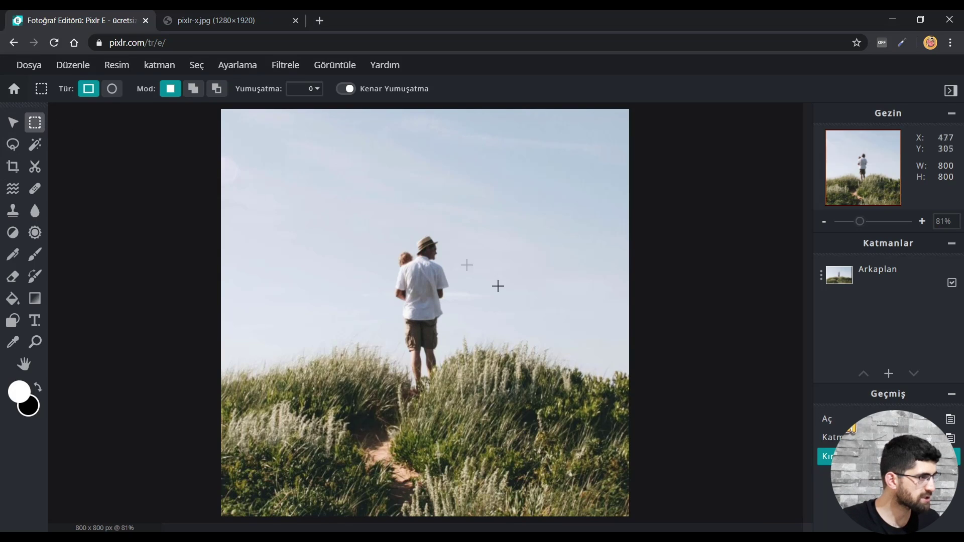
drag(374, 206, 463, 382)
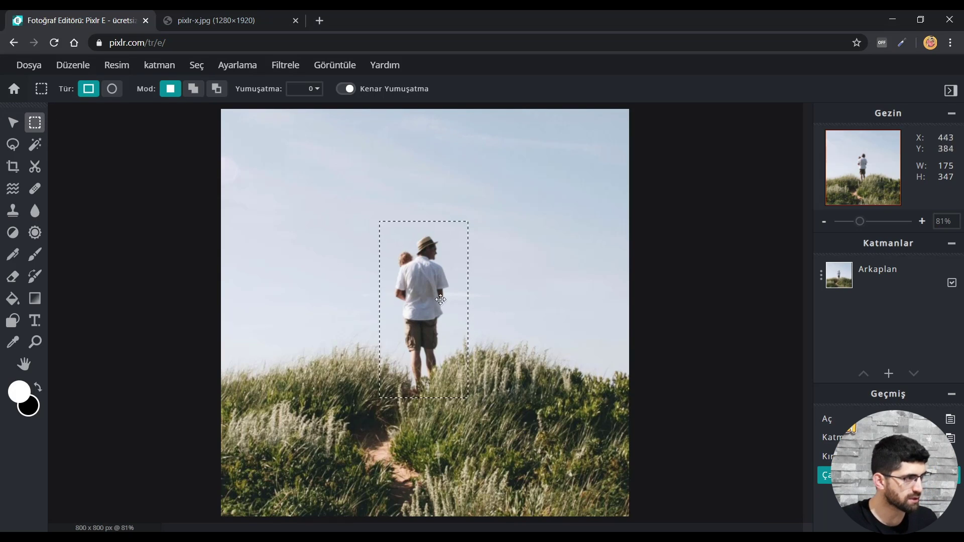
click(252, 269)
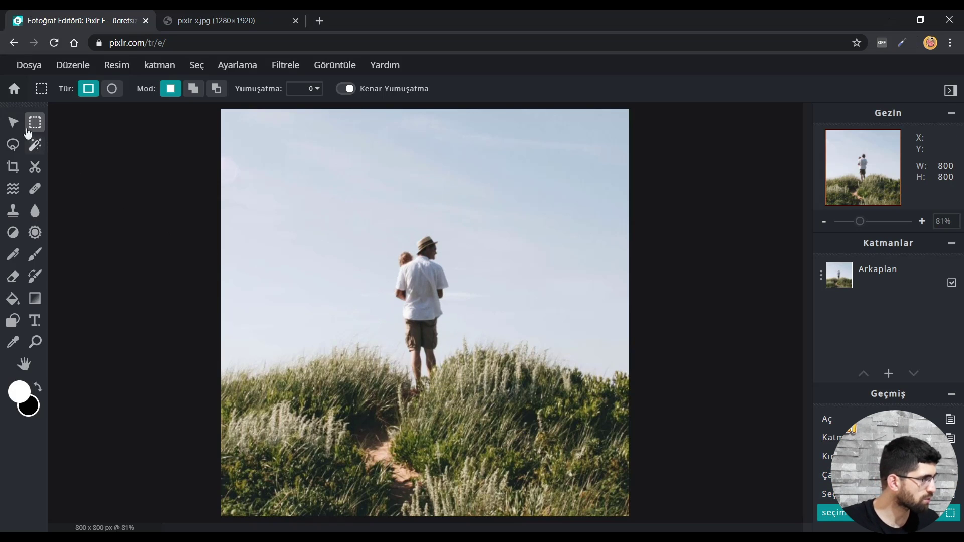
click(35, 145)
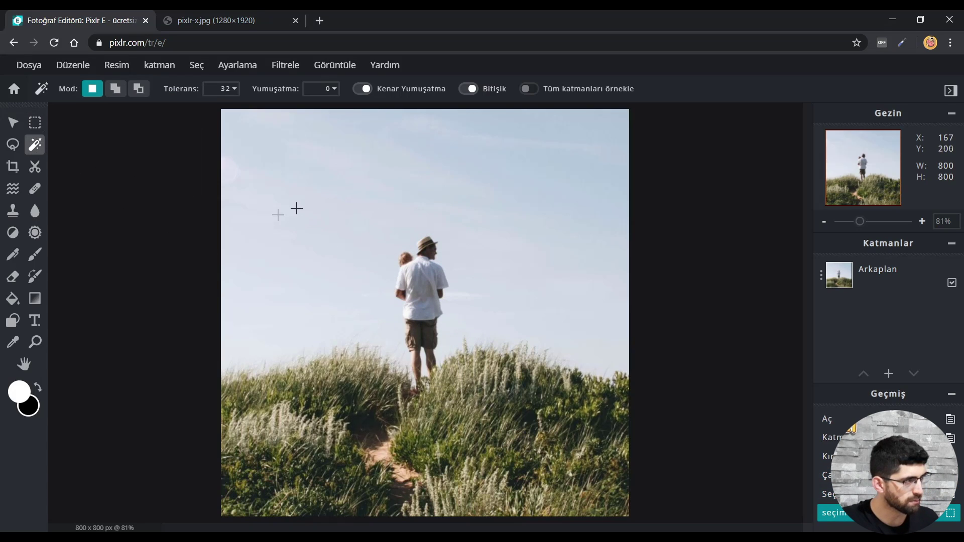
click(305, 261)
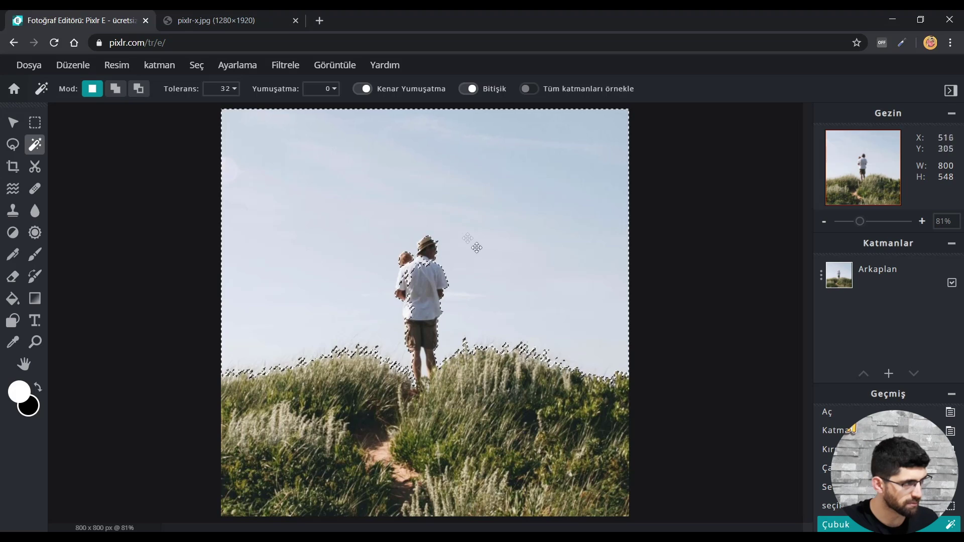
right_click(506, 256)
click(551, 308)
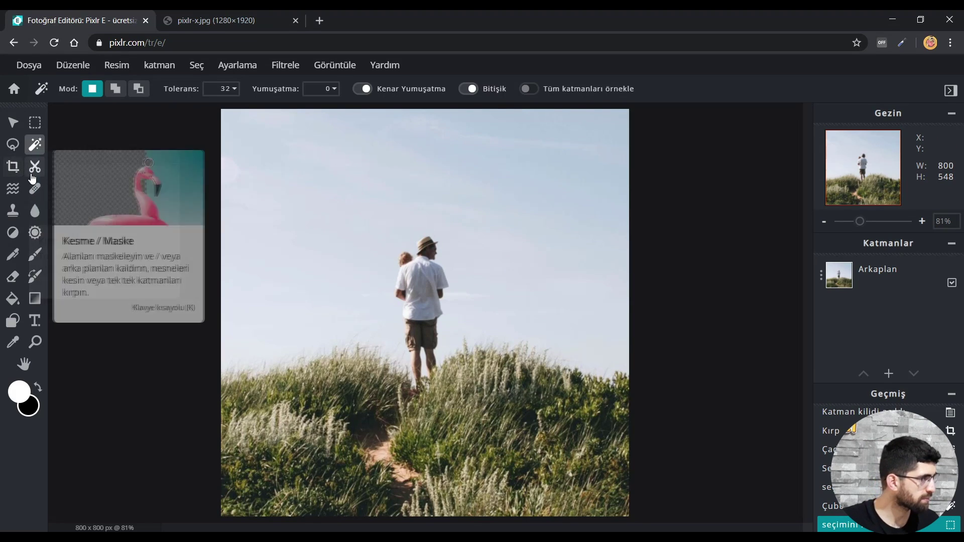
Step: Trace a Lasso outline around the man, then pick the Cutout/Mask tool
click(13, 145)
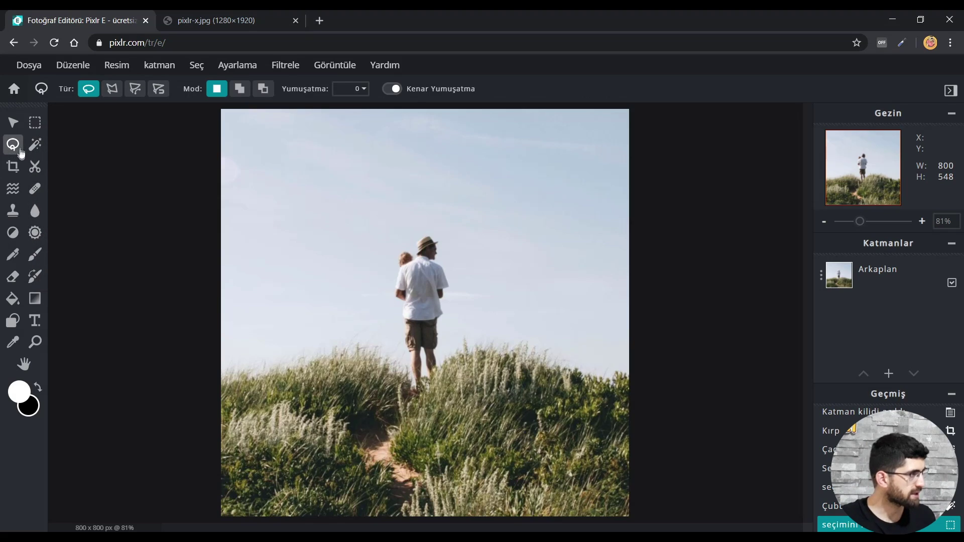
mouse_move(412, 387)
mouse_down()
mouse_move(406, 339)
mouse_move(447, 315)
mouse_up()
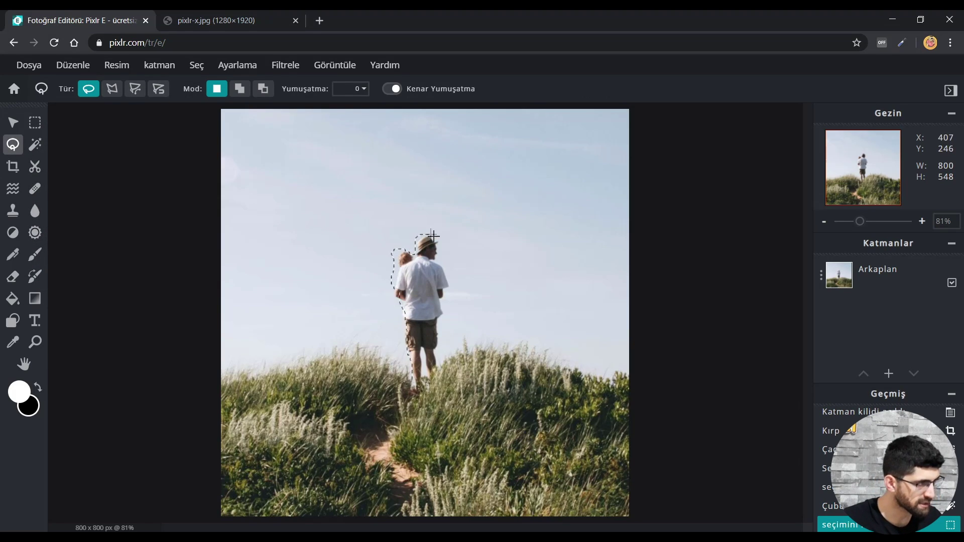
click(36, 167)
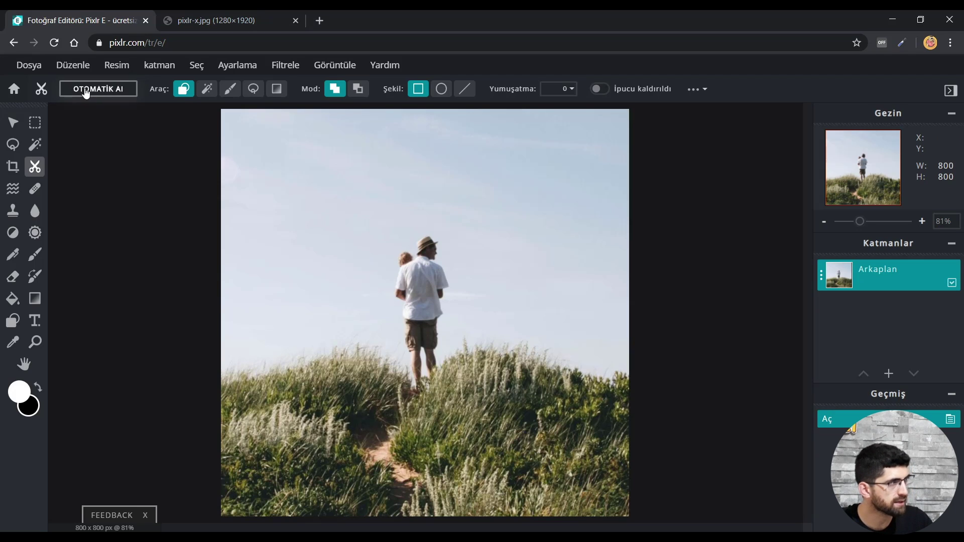
Step: Remove the alley portrait's background with the OTOMATİK AI cutout
click(112, 93)
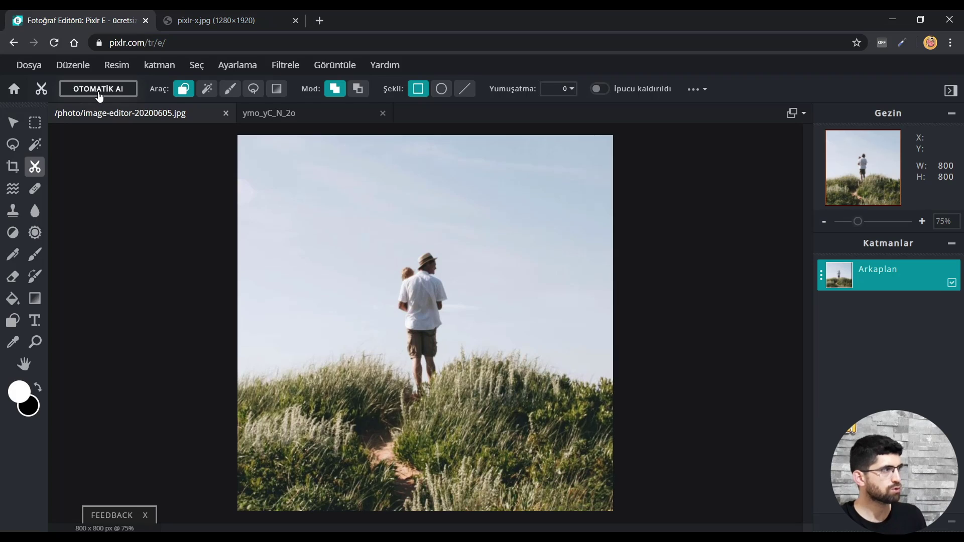
click(299, 110)
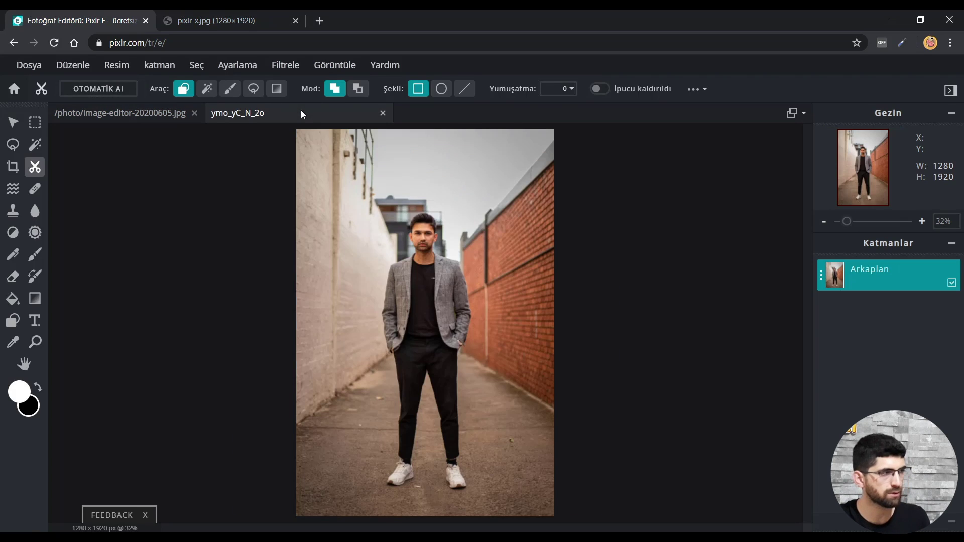
click(111, 91)
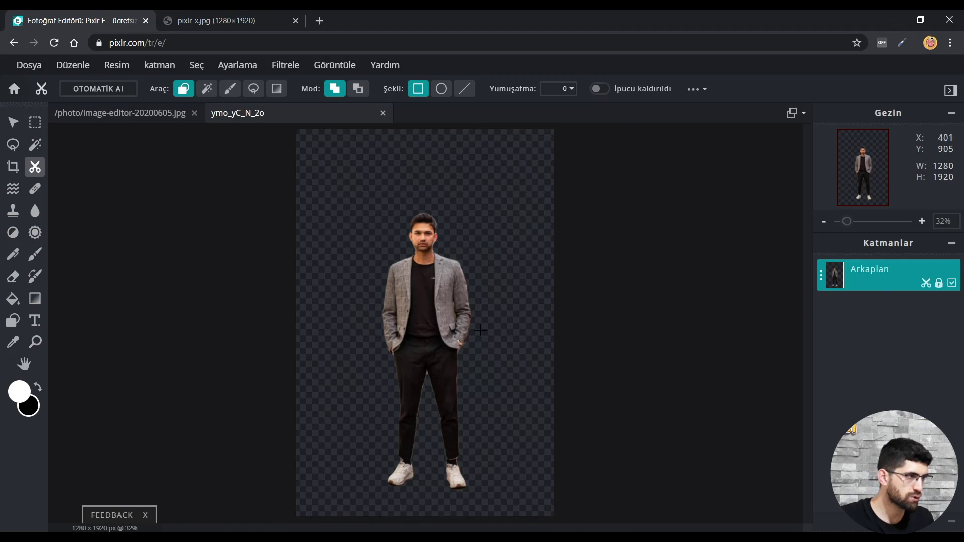
Step: Zoom to inspect the cutout, switch to the Move tool, and return to the hill photo
scroll(422, 324, up, 1)
scroll(422, 324, up, 3)
scroll(423, 352, down, 3)
scroll(422, 427, up, 2)
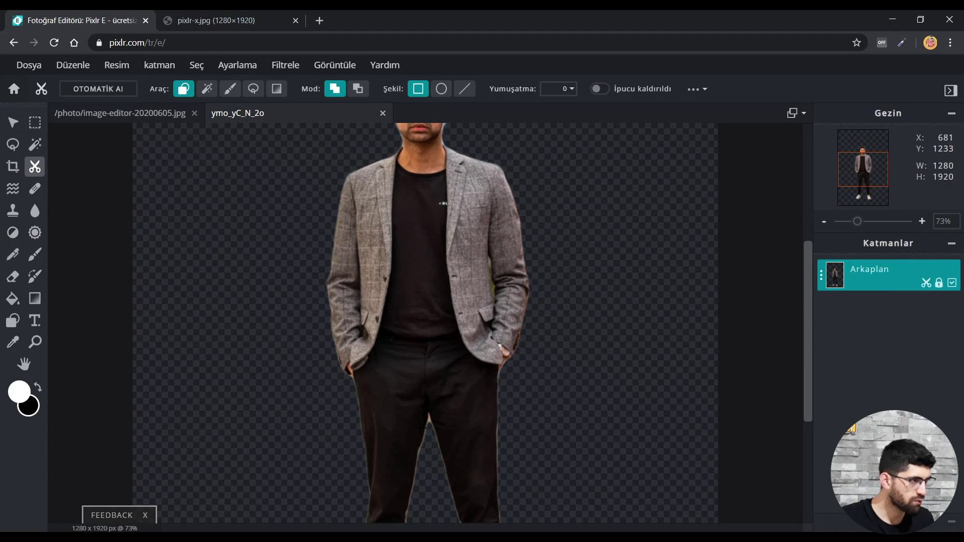
scroll(348, 376, down, 1)
scroll(401, 352, down, 1)
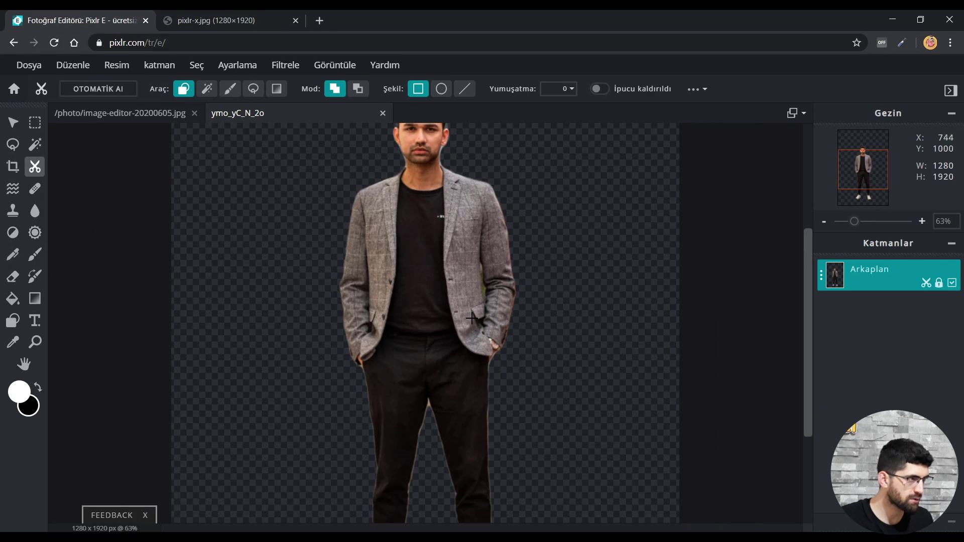
scroll(504, 301, down, 1)
scroll(512, 312, down, 1)
scroll(522, 319, down, 1)
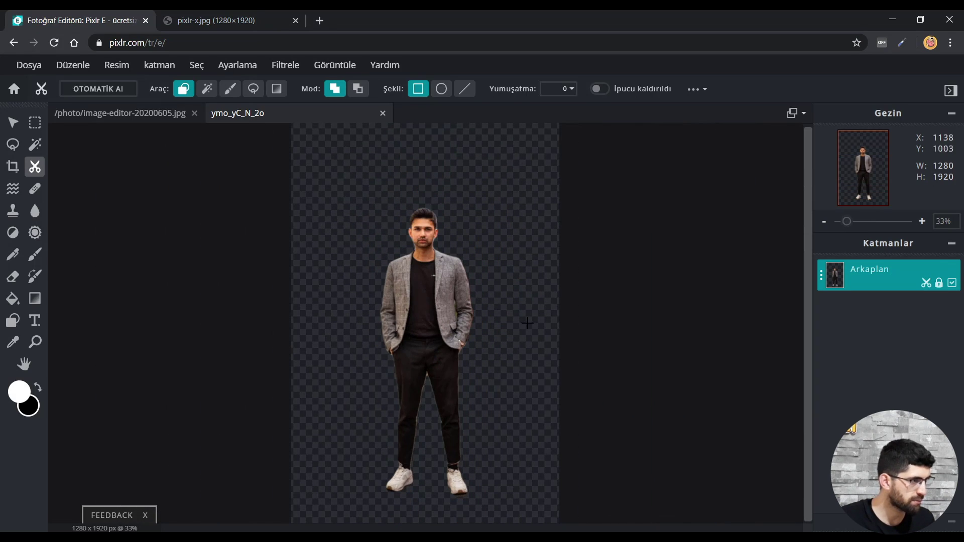
key(v)
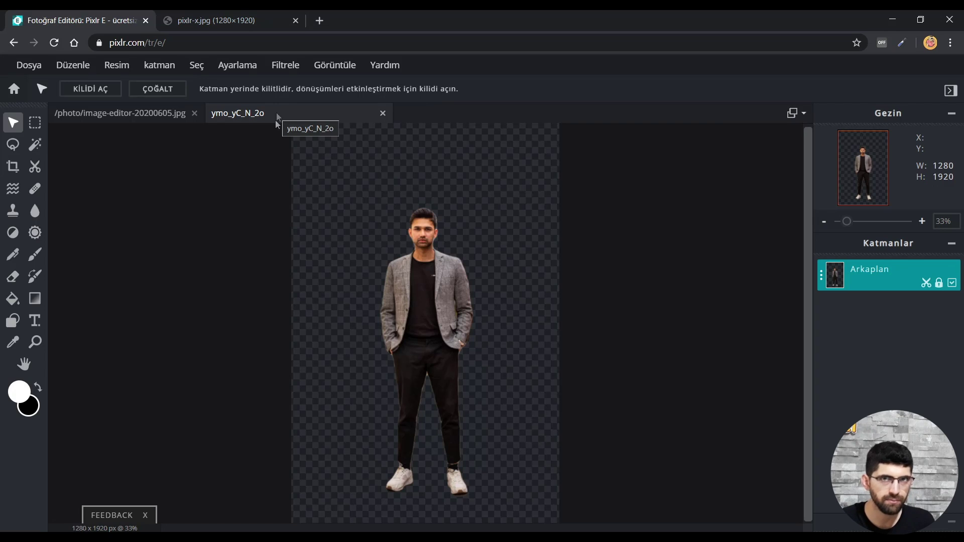
click(121, 114)
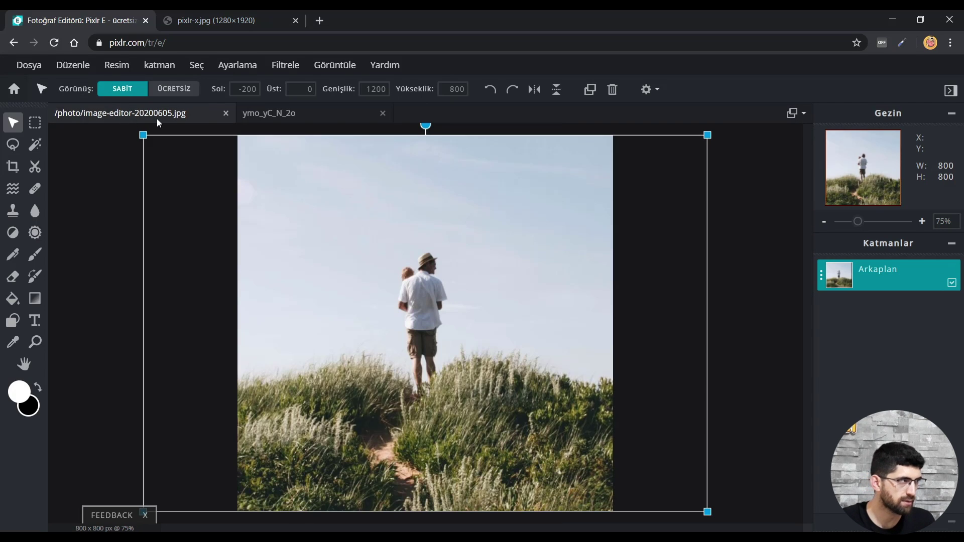
Step: Select the Arkaplan layer and paint healing strokes with the Heal (DOLGU) tool
click(91, 180)
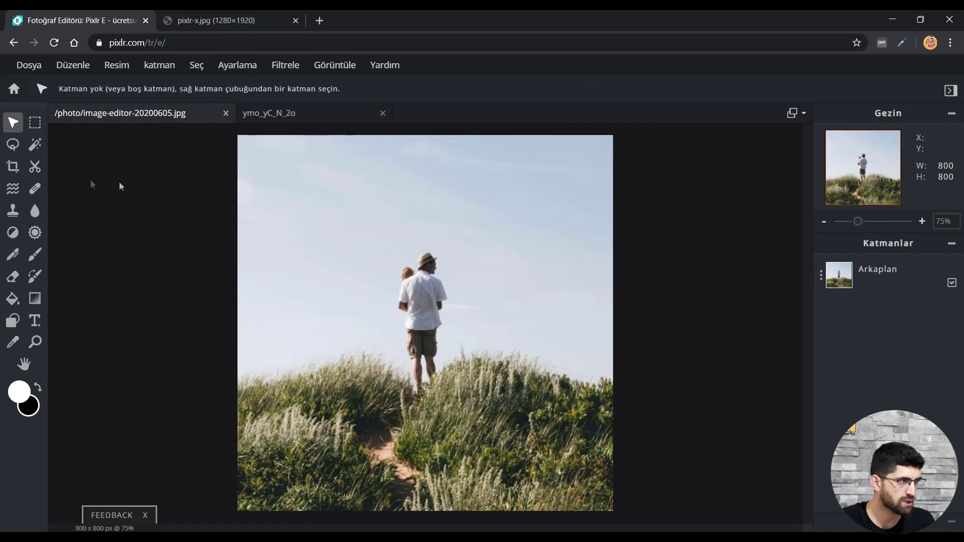
click(378, 209)
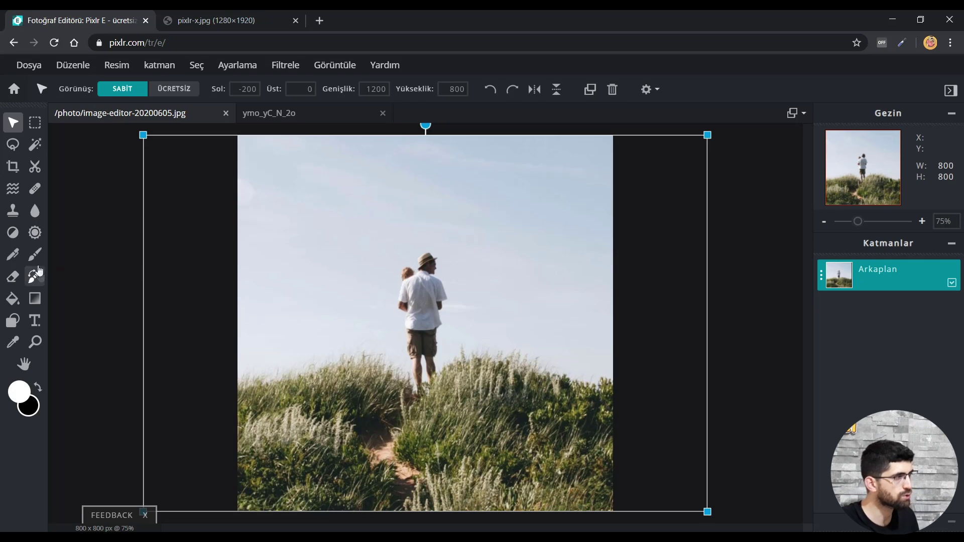
click(13, 189)
click(33, 190)
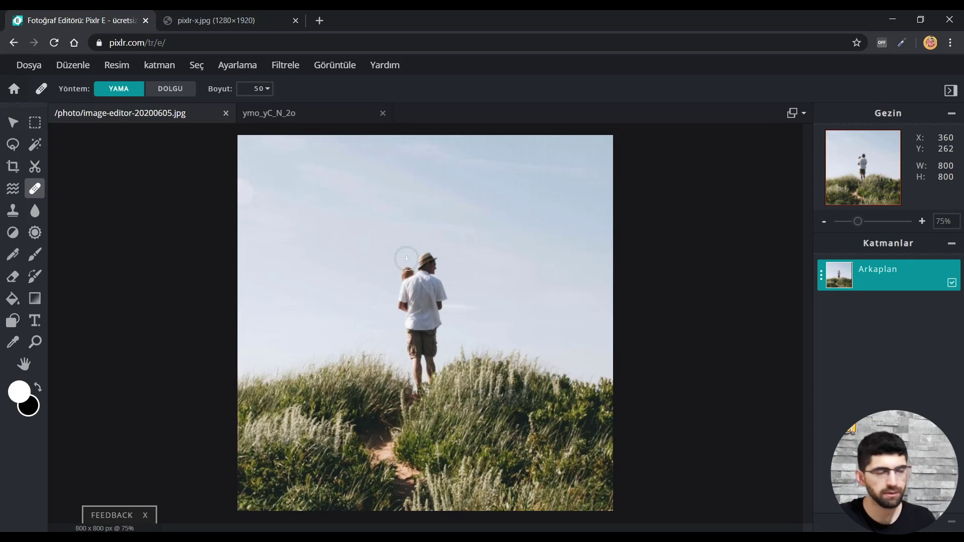
drag(416, 368, 408, 292)
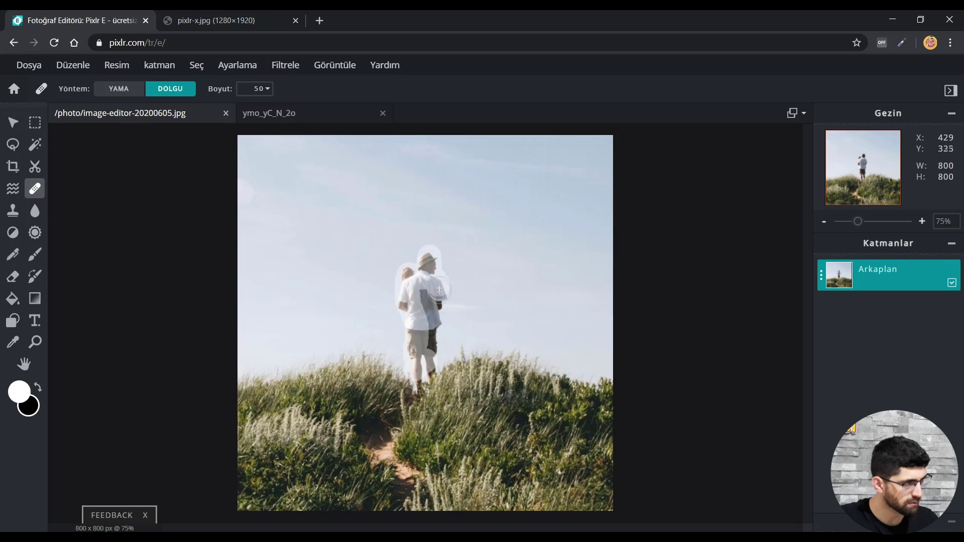
drag(408, 291, 429, 333)
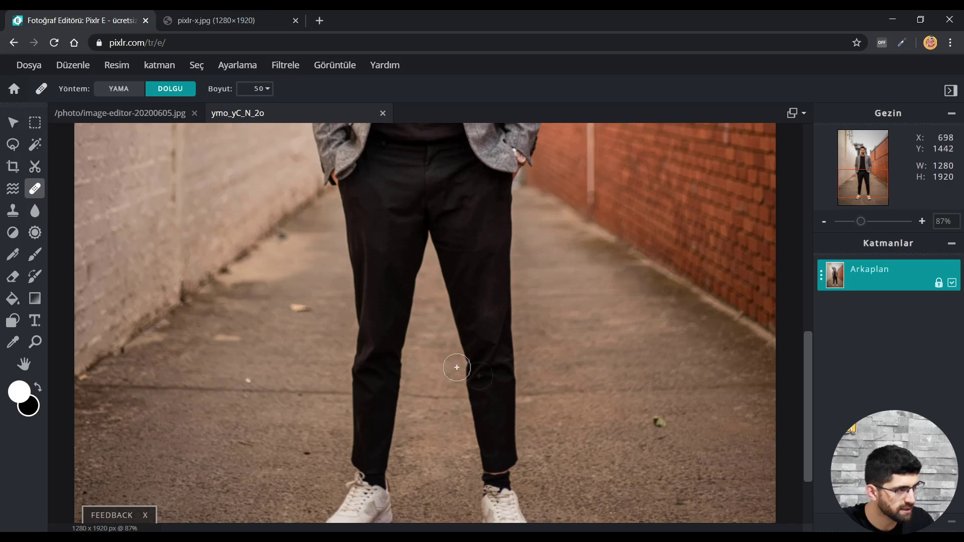
Step: Heal the light spot and leaf on the pavement, then pick Clone Stamp on the hill photo
click(301, 307)
click(659, 420)
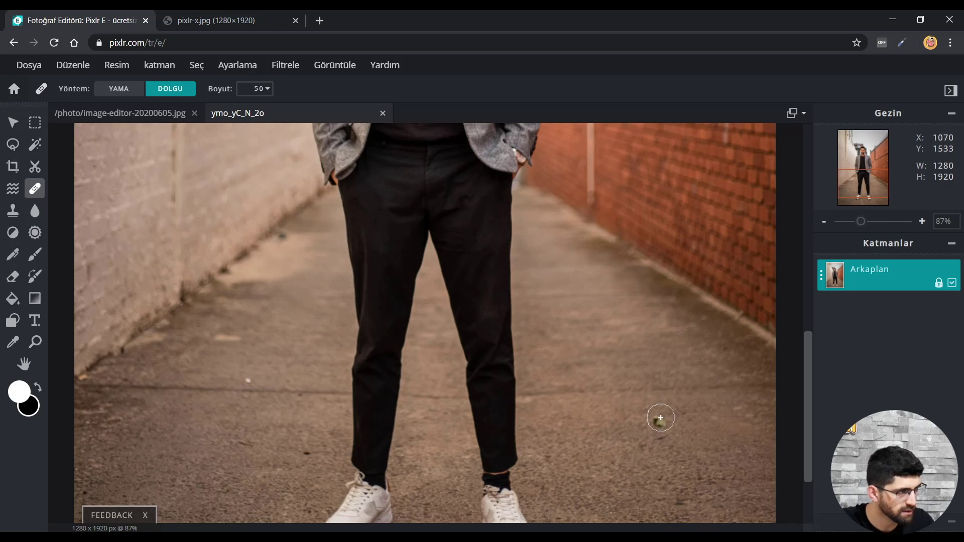
scroll(653, 361, down, 3)
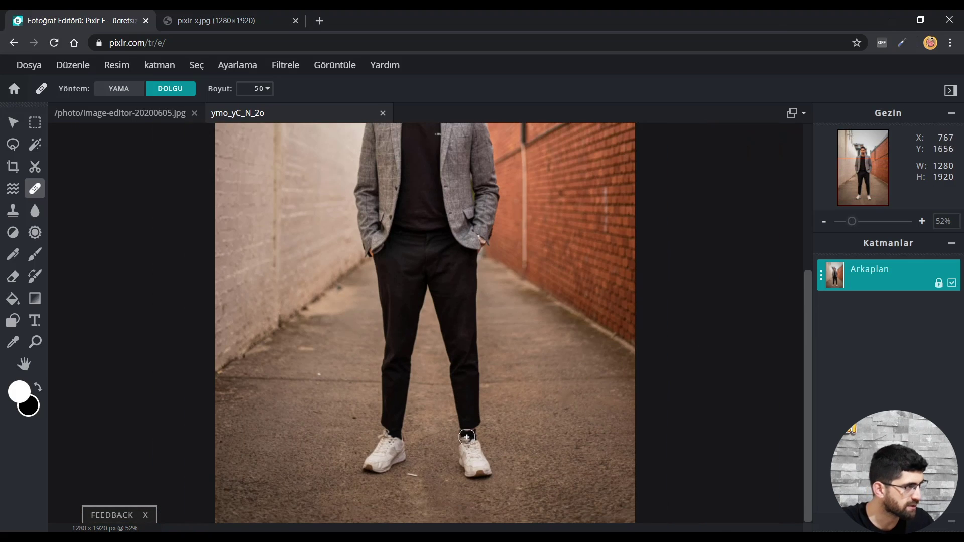
click(121, 113)
click(12, 211)
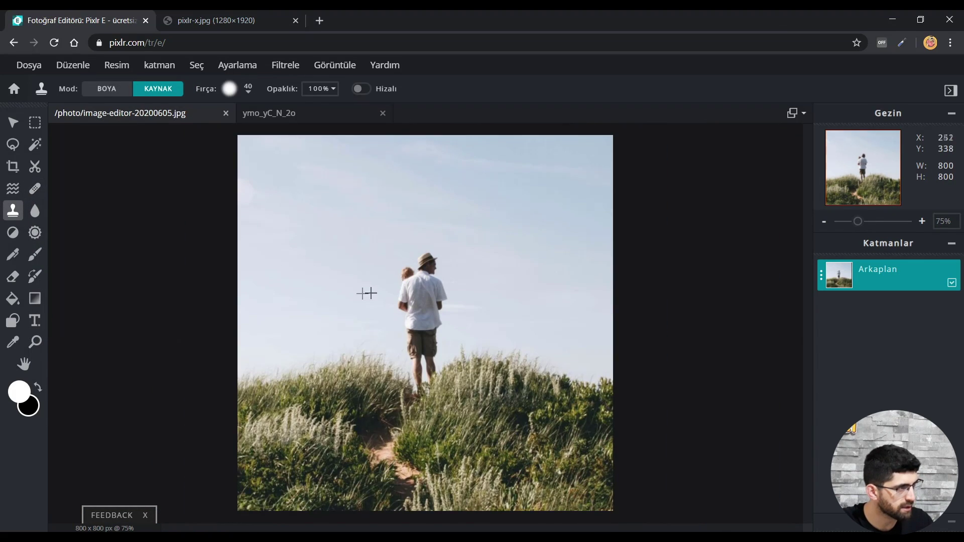
Step: Clone a copy of the man and child to the left, undo it, then pick Blur/Sharpen/Smudge
click(400, 285)
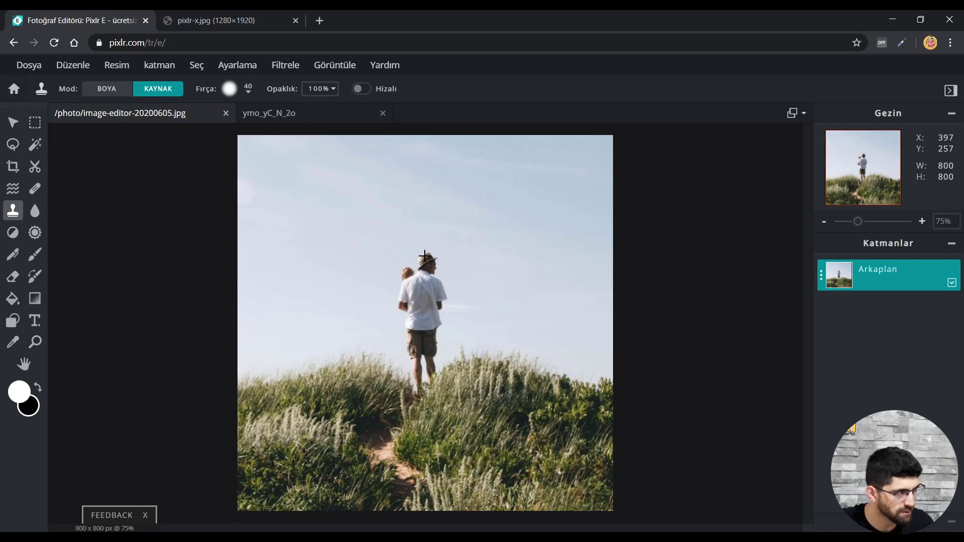
click(424, 257)
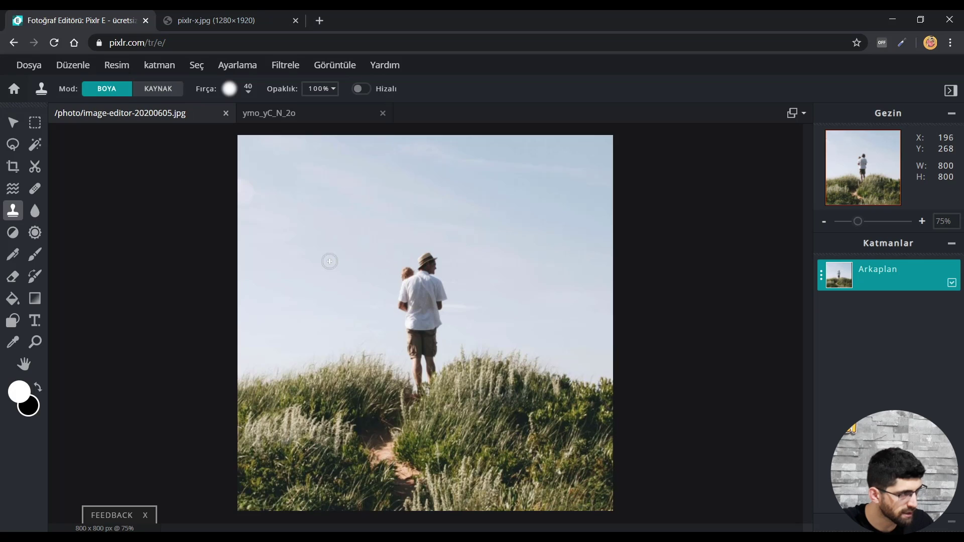
mouse_move(331, 261)
mouse_down()
mouse_move(344, 341)
mouse_move(331, 366)
mouse_up()
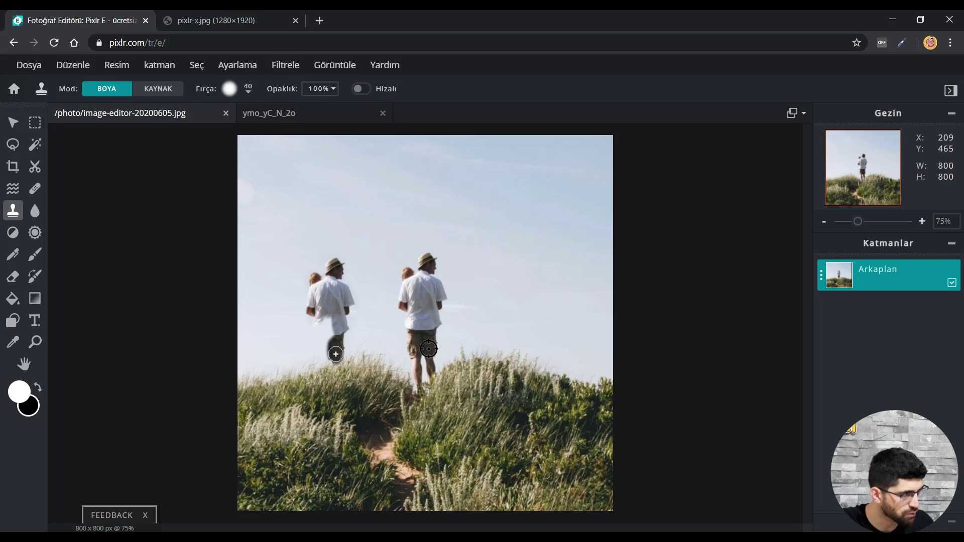
key(ctrl+z)
click(35, 211)
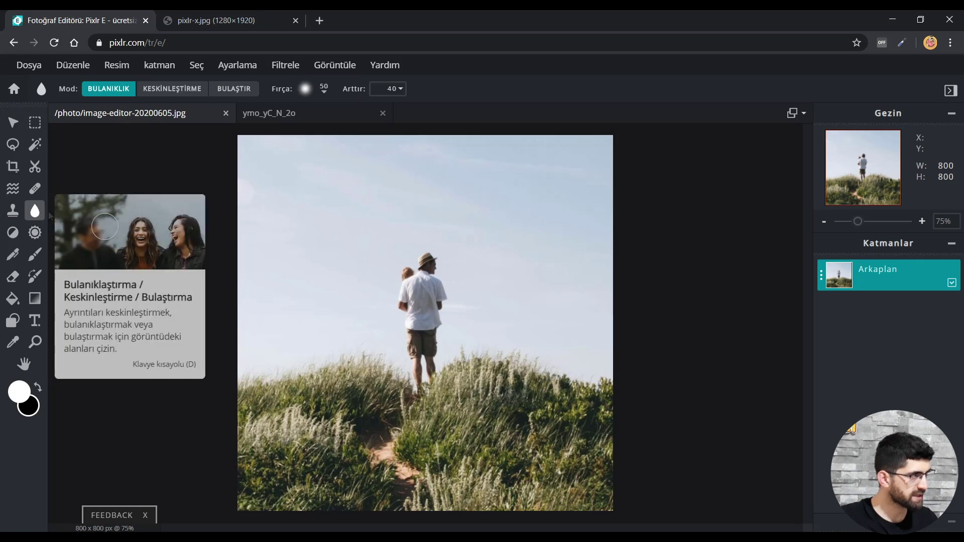
Step: Test blur, sharpen and smudge strokes on the man, undoing each, then pick Dodge/Burn
mouse_move(410, 279)
mouse_down()
mouse_move(404, 341)
mouse_move(434, 306)
mouse_move(418, 352)
mouse_move(435, 337)
mouse_up()
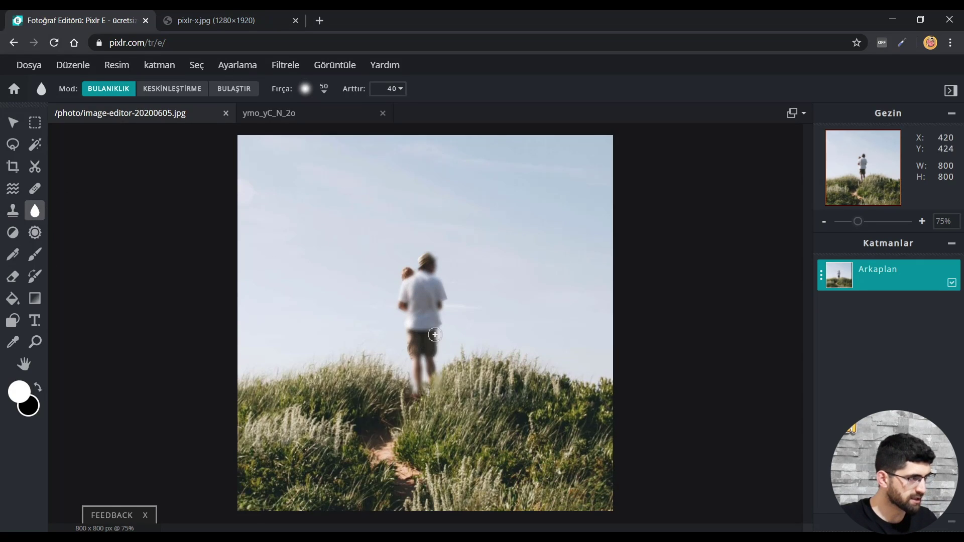
key(ctrl+z)
key(ctrl+z)
click(166, 90)
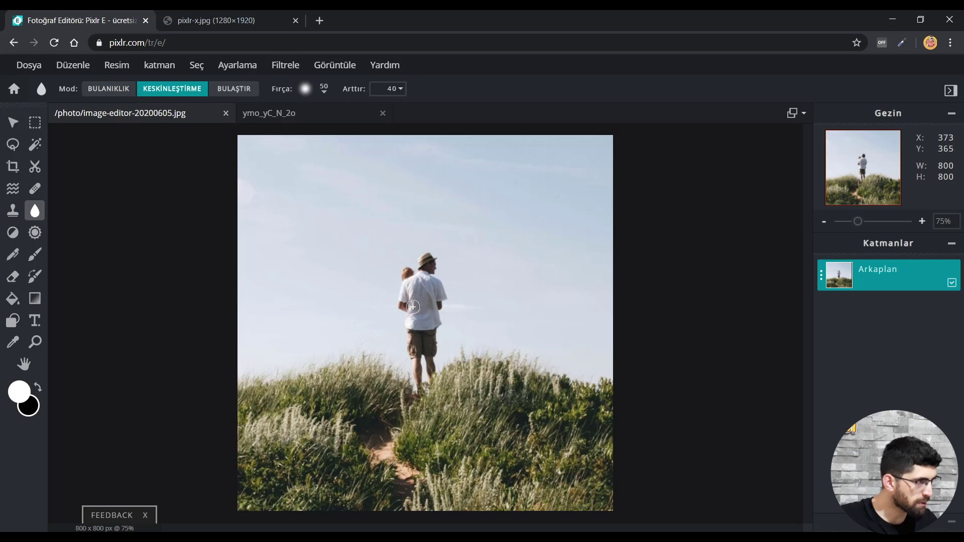
click(234, 88)
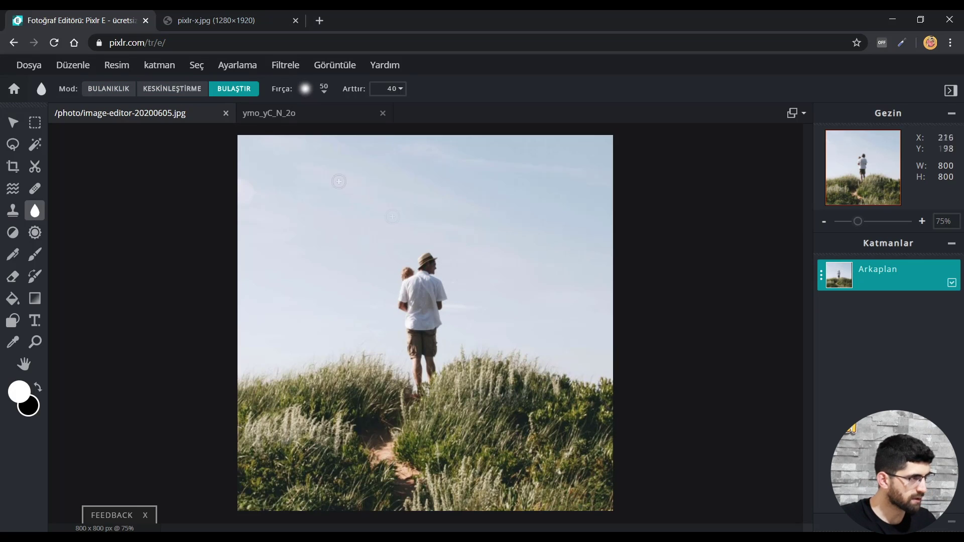
mouse_move(433, 264)
mouse_down()
mouse_move(450, 328)
mouse_move(406, 309)
mouse_move(395, 283)
mouse_up()
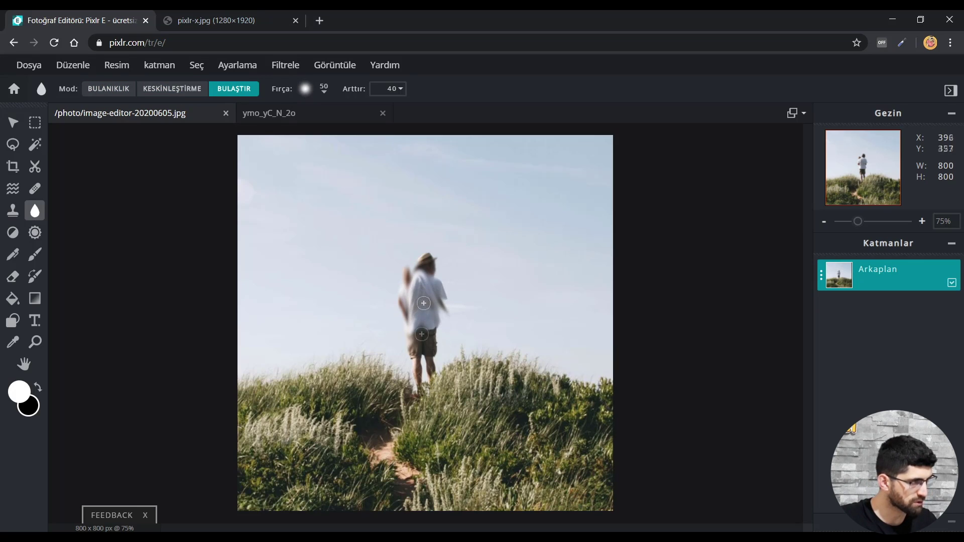
key(ctrl+z)
click(14, 234)
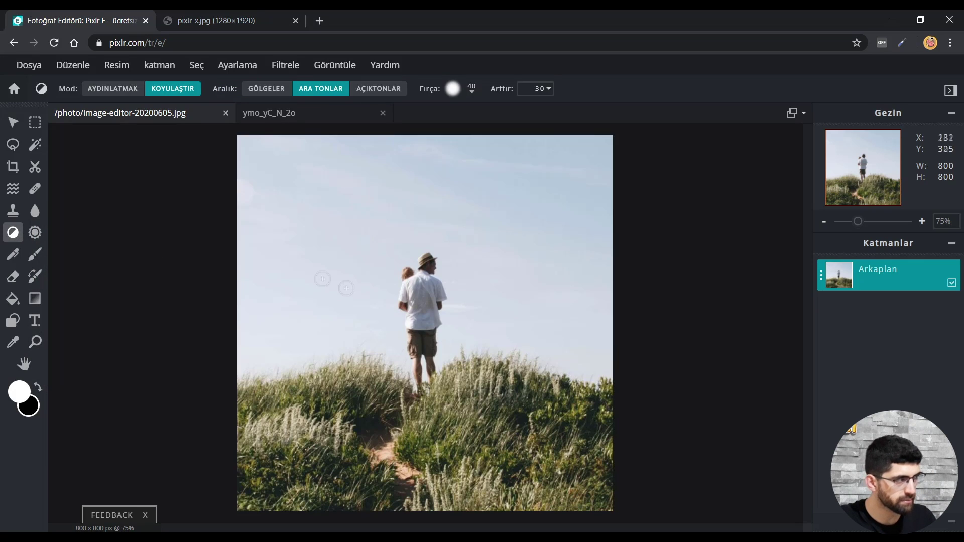
Step: Toggle Dodge/Burn between lighten and darken, set the Sponge to Reduce, then pick Color Replace
click(116, 89)
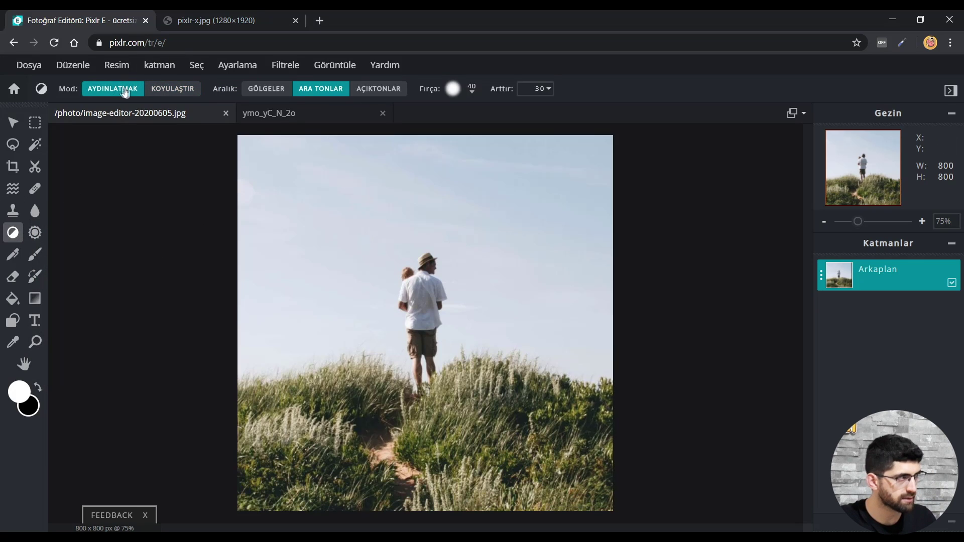
click(165, 94)
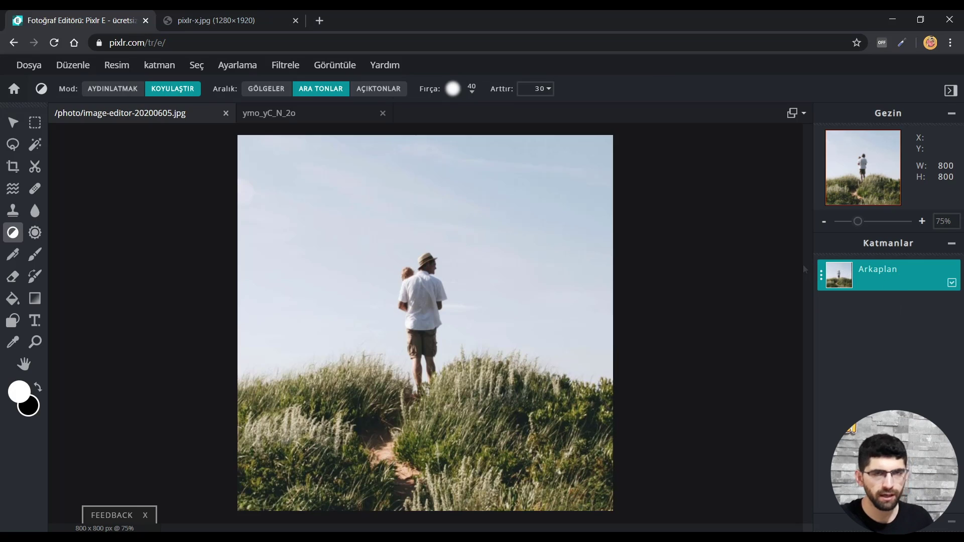
click(34, 233)
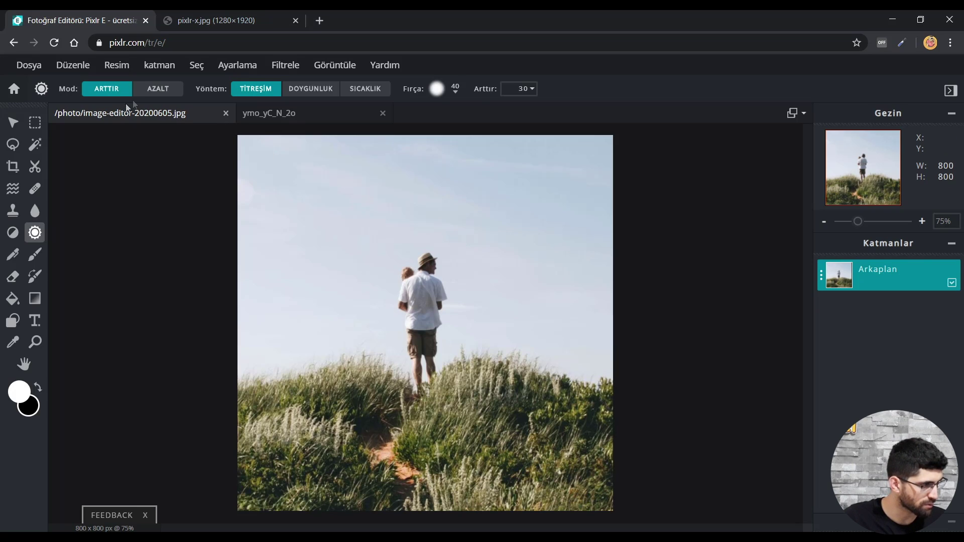
click(158, 88)
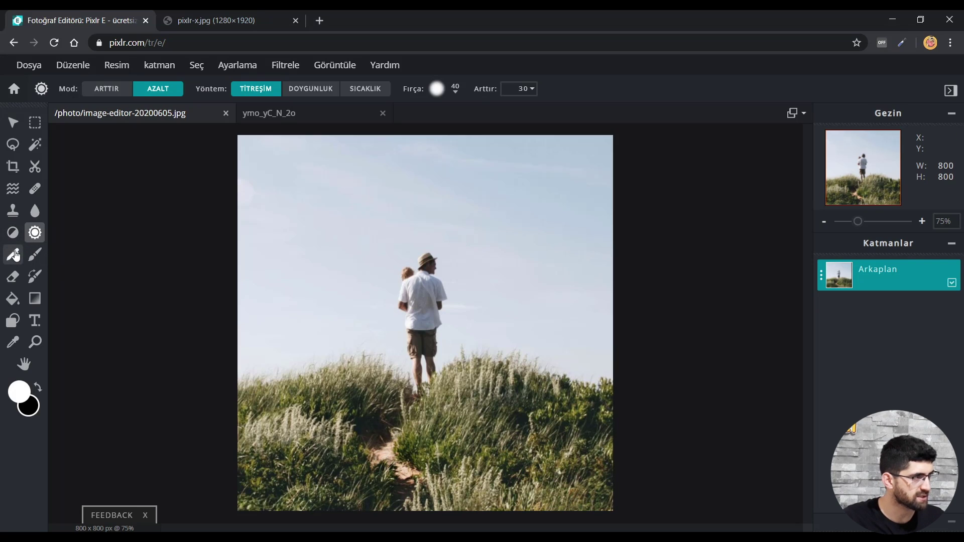
click(35, 276)
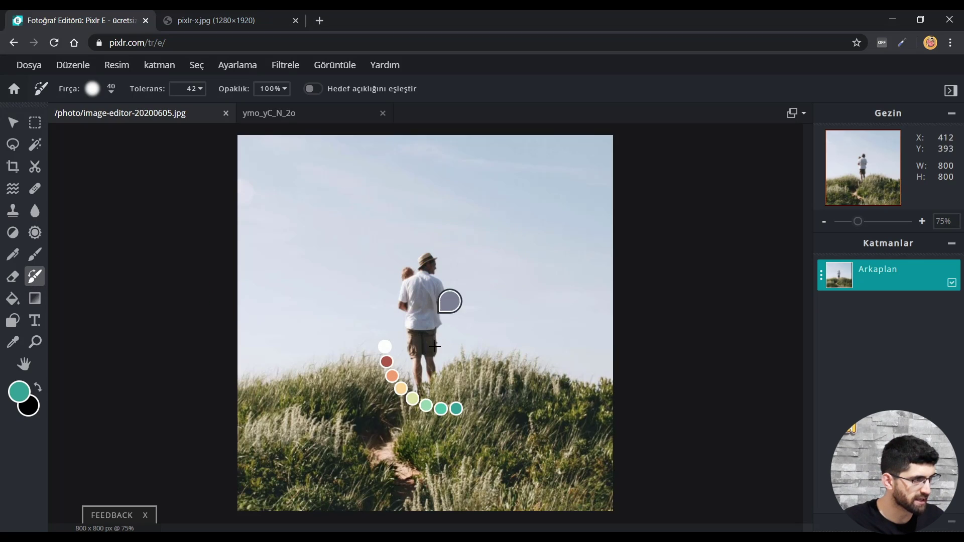
Step: Recolour the left and lower-left grass red with the Color Replace brush enlarged to 409
drag(388, 369, 244, 396)
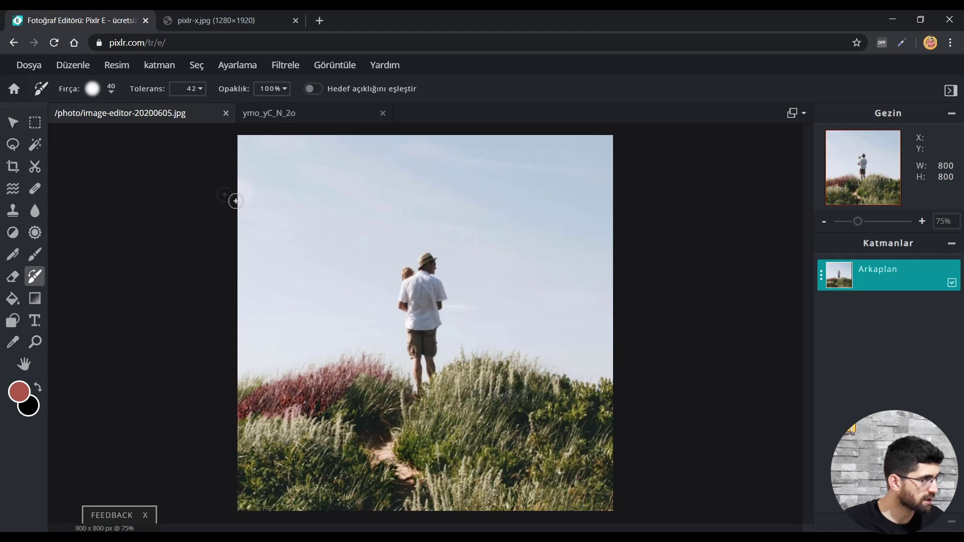
click(111, 89)
drag(107, 131, 201, 132)
drag(258, 462, 248, 487)
Step: Pick teal and recolour the right-hand grass teal
right_click(497, 396)
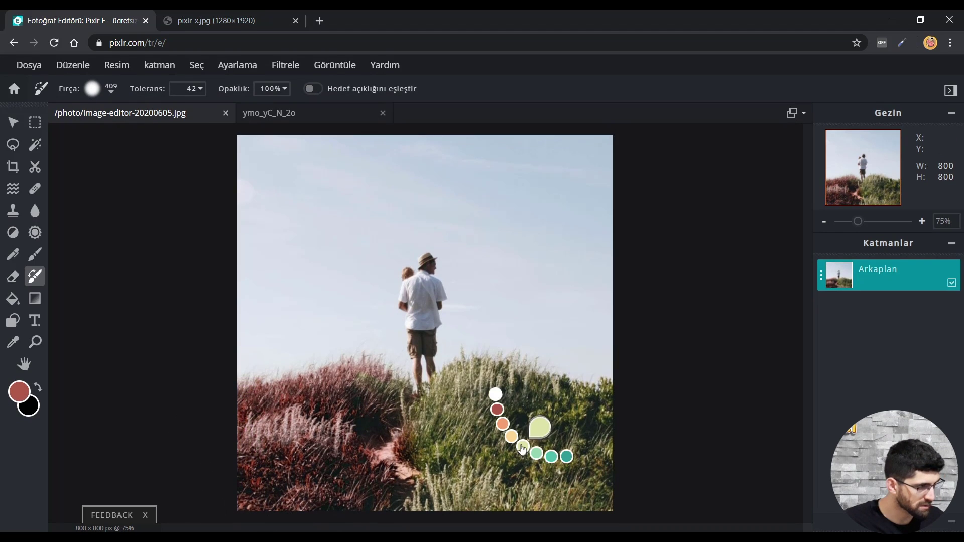
click(567, 456)
drag(571, 442, 592, 430)
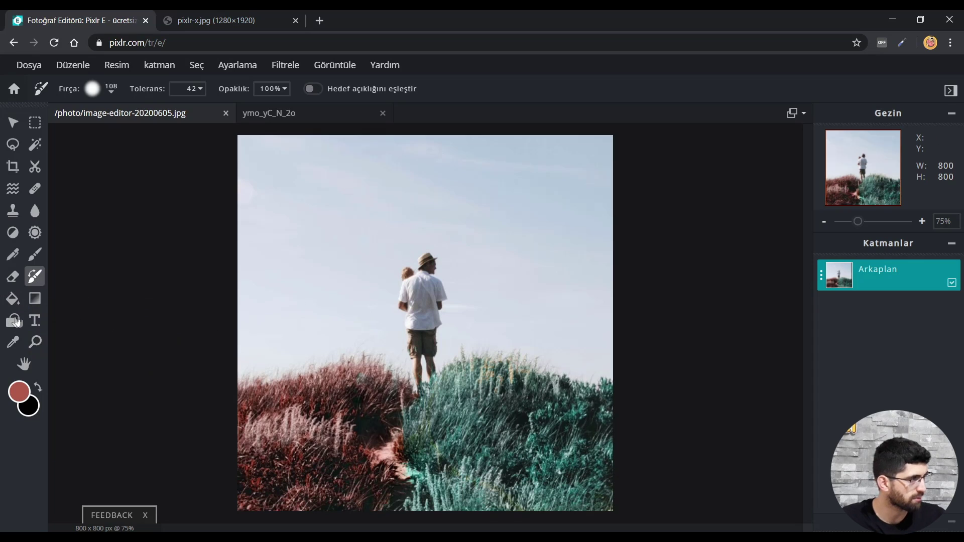
click(39, 326)
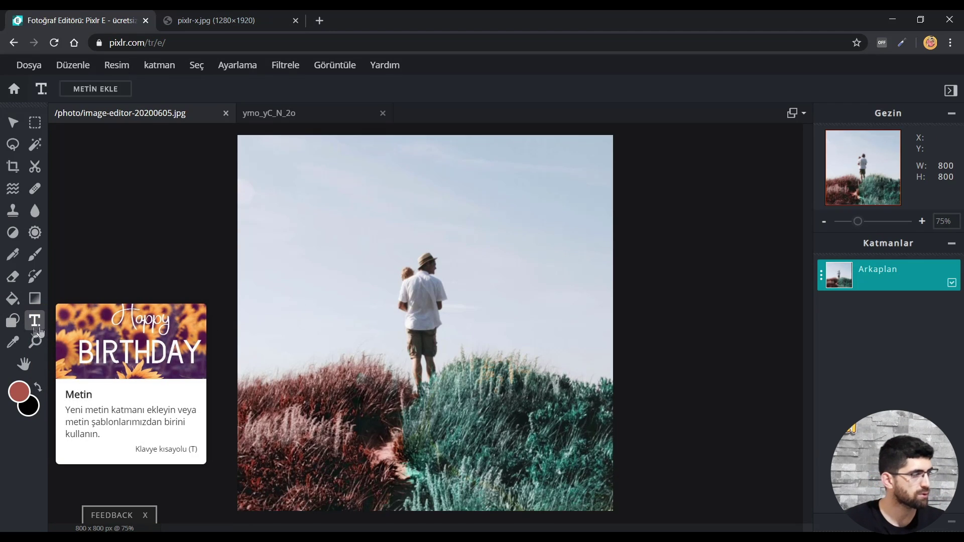
Step: Add a text layer reading 'Babalar Gününüz Kutlu Olsun'
click(309, 187)
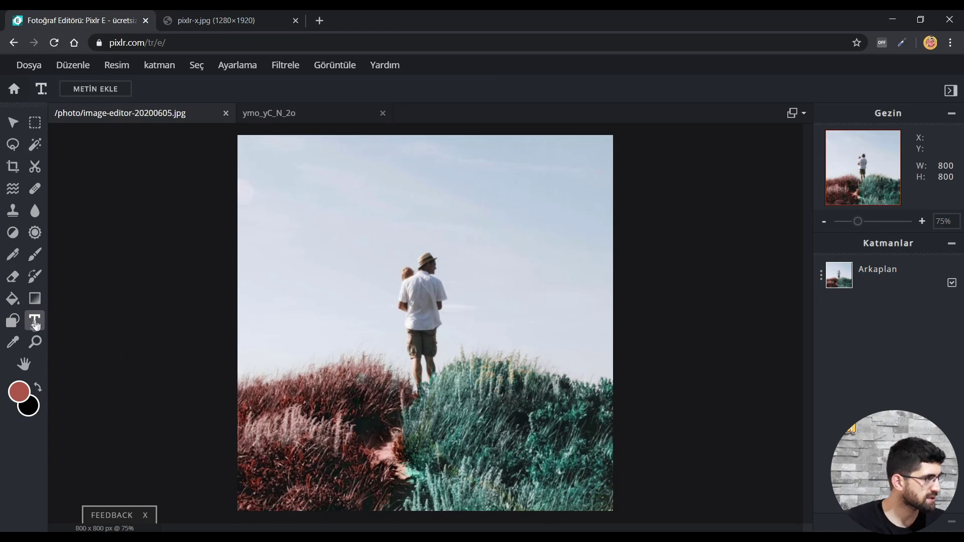
click(575, 335)
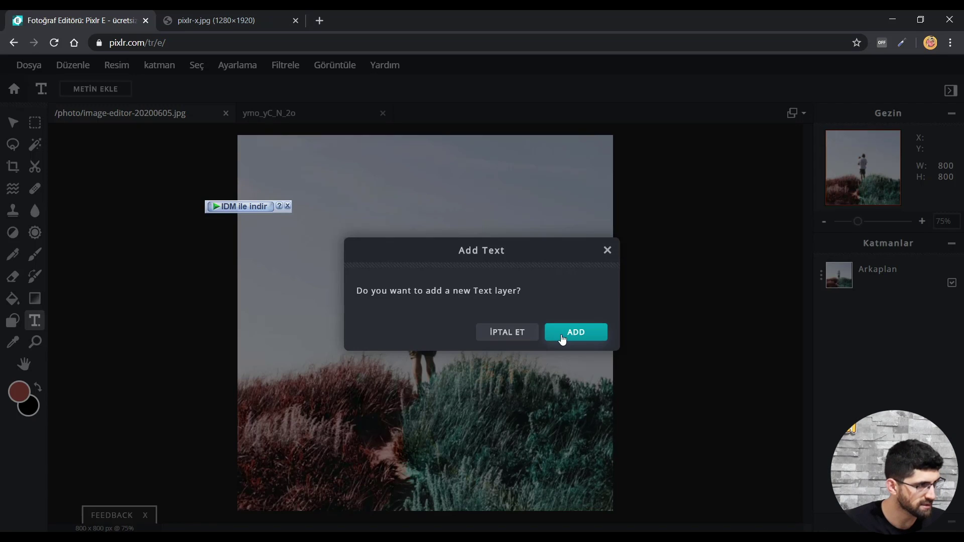
click(562, 340)
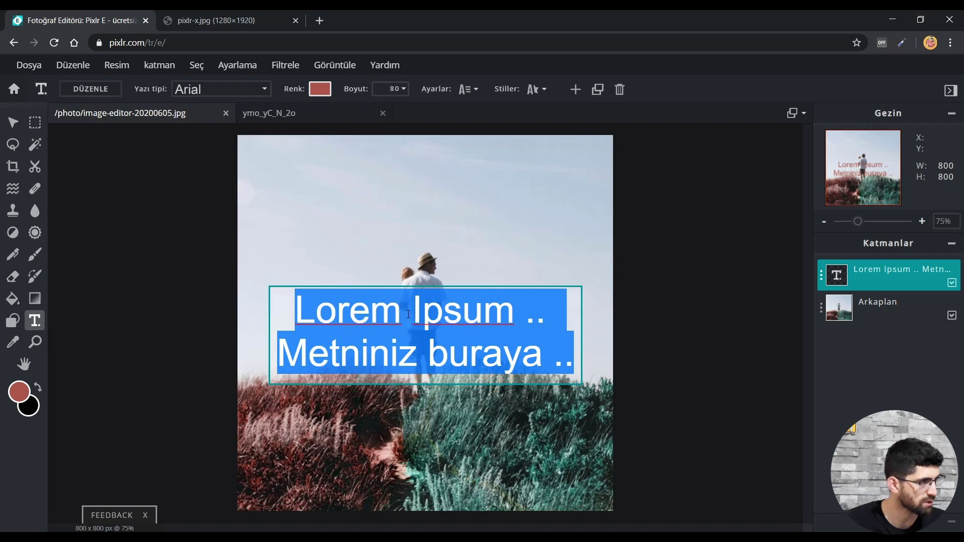
text(Babalar Gününüz Kutlu Olsun)
Step: Make the greeting black, move it to the top of the photo and widen its box
click(320, 89)
click(337, 374)
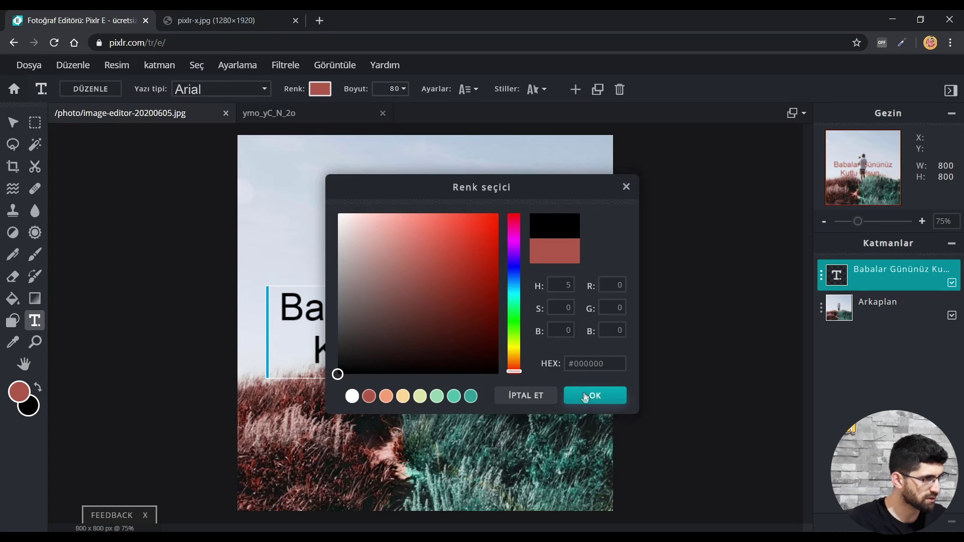
click(585, 397)
drag(404, 331, 401, 229)
drag(524, 231, 580, 242)
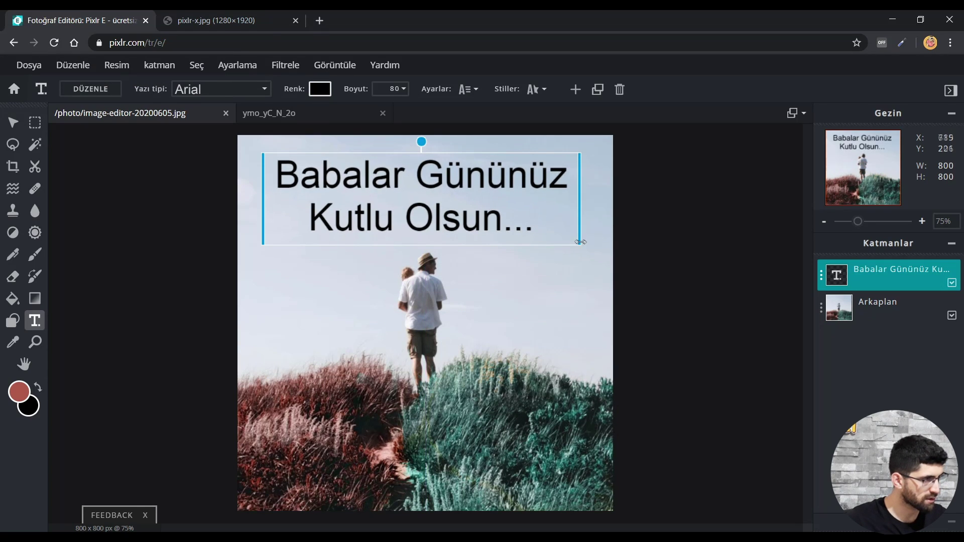
Step: Set the greeting's text size to 55 and its font to Aiden script
click(403, 88)
drag(321, 111, 310, 111)
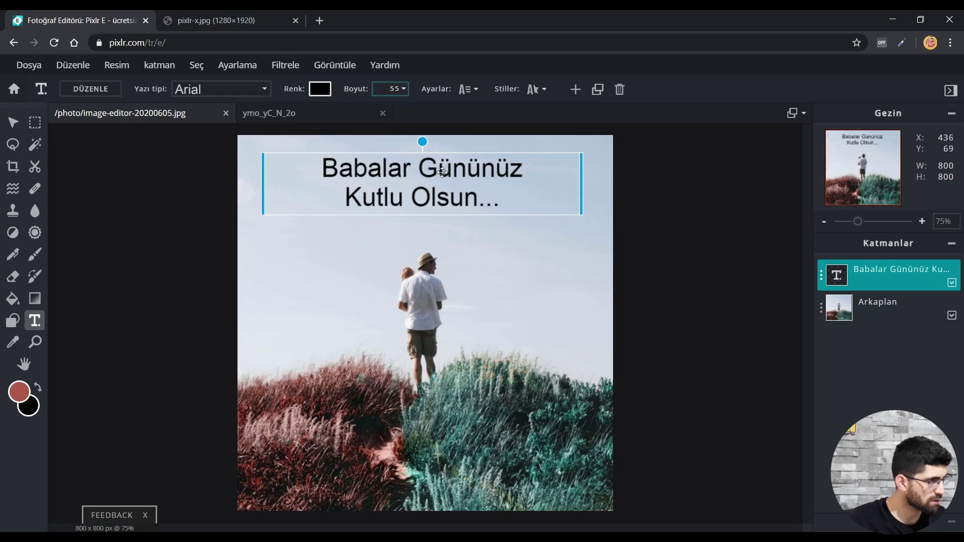
drag(468, 198, 471, 214)
click(220, 89)
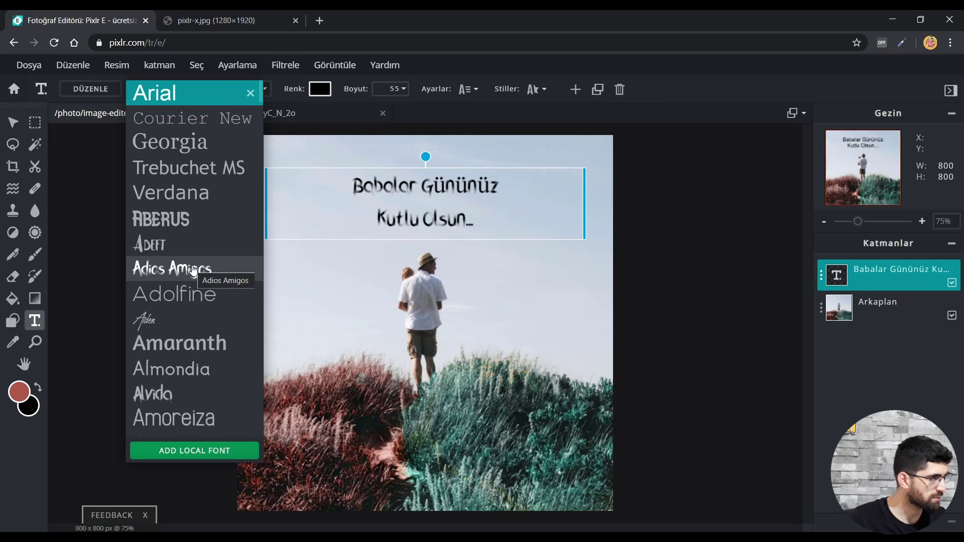
click(146, 319)
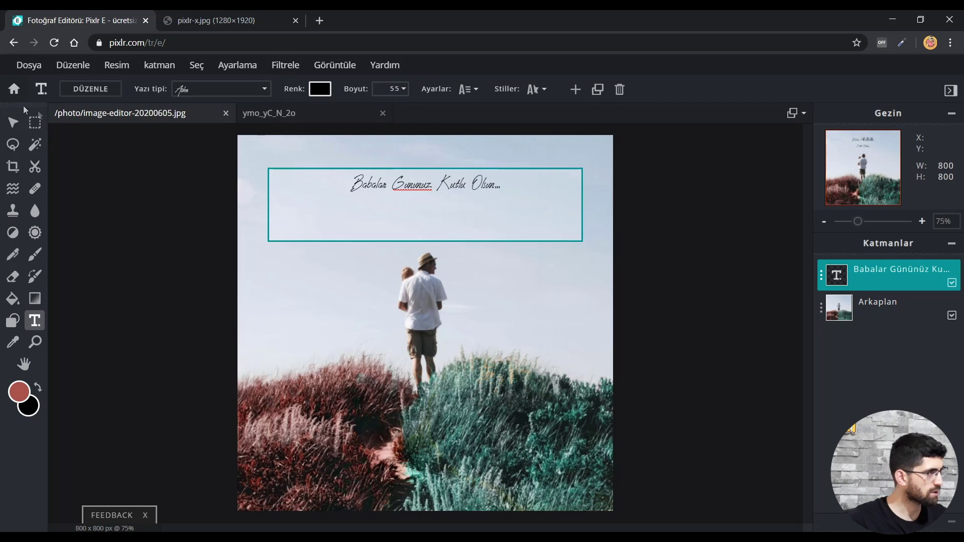
click(402, 89)
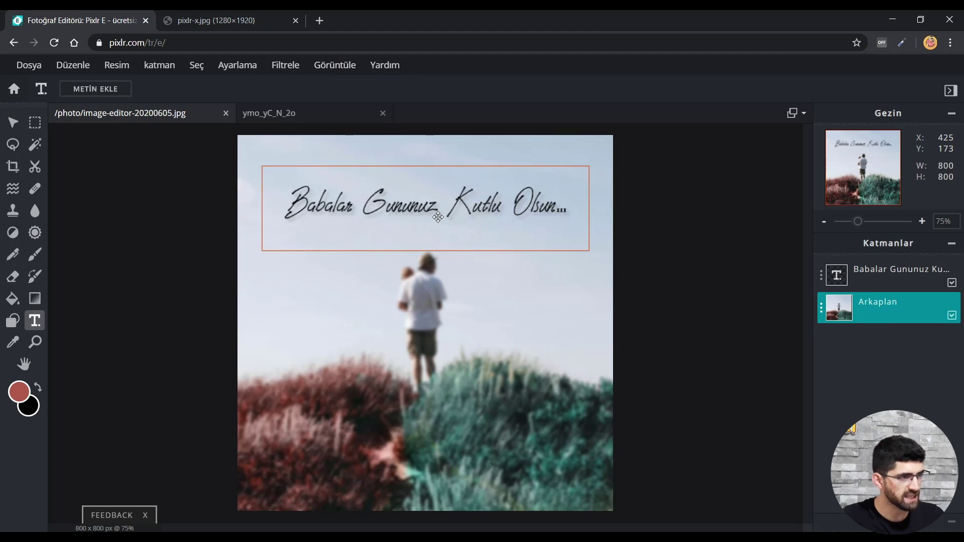